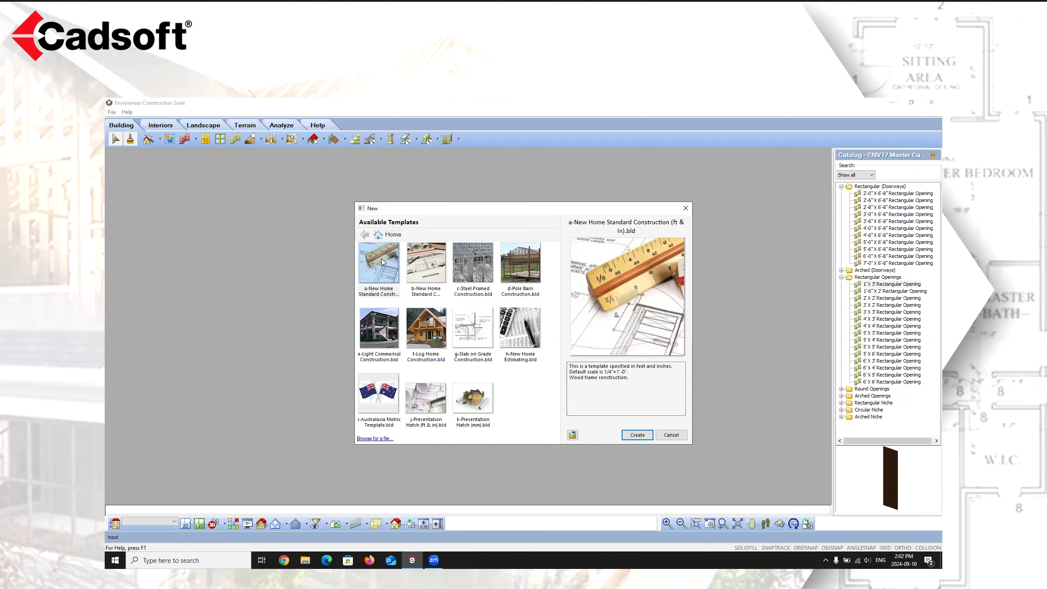
Create a new project from the "a-New Home Standard Construction (ft & in)" template.
{"action": "left_click", "coordinate": [381, 261]}
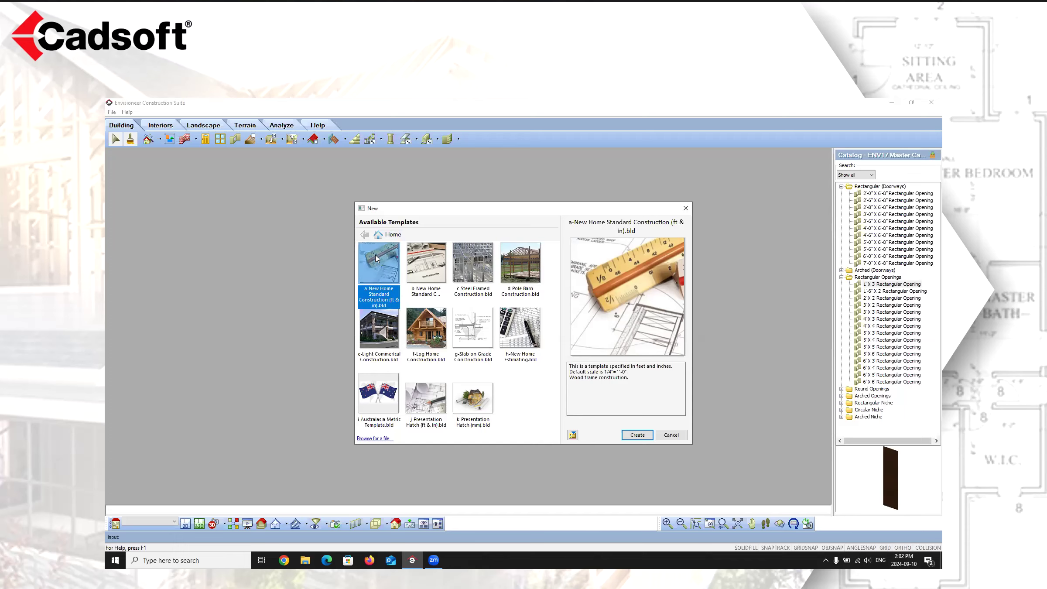
{"action": "left_click", "coordinate": [637, 435]}
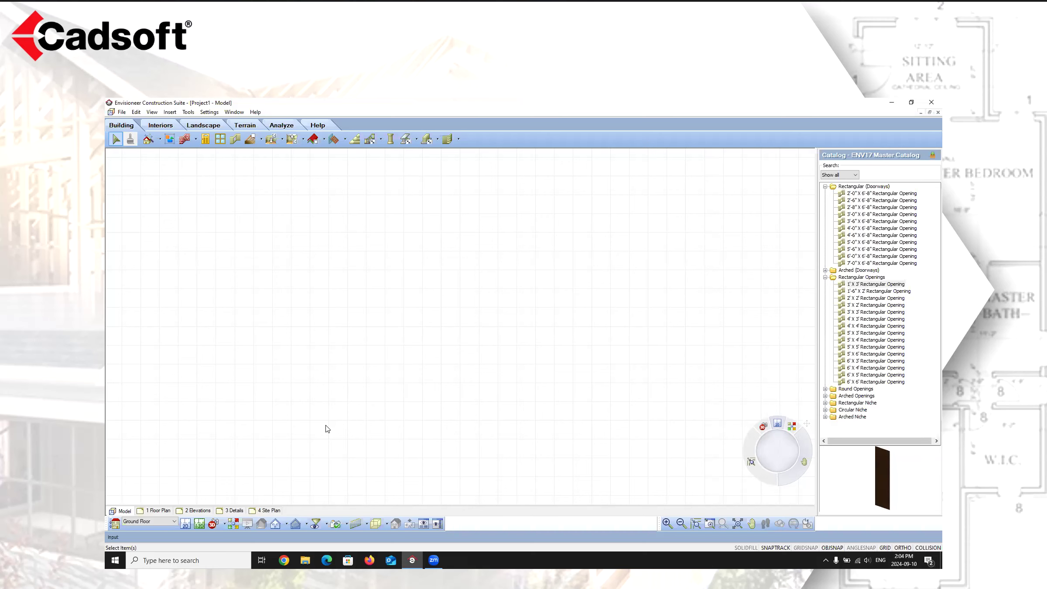
Open the Building Locations settings of the new project.
{"action": "left_click", "coordinate": [209, 113]}
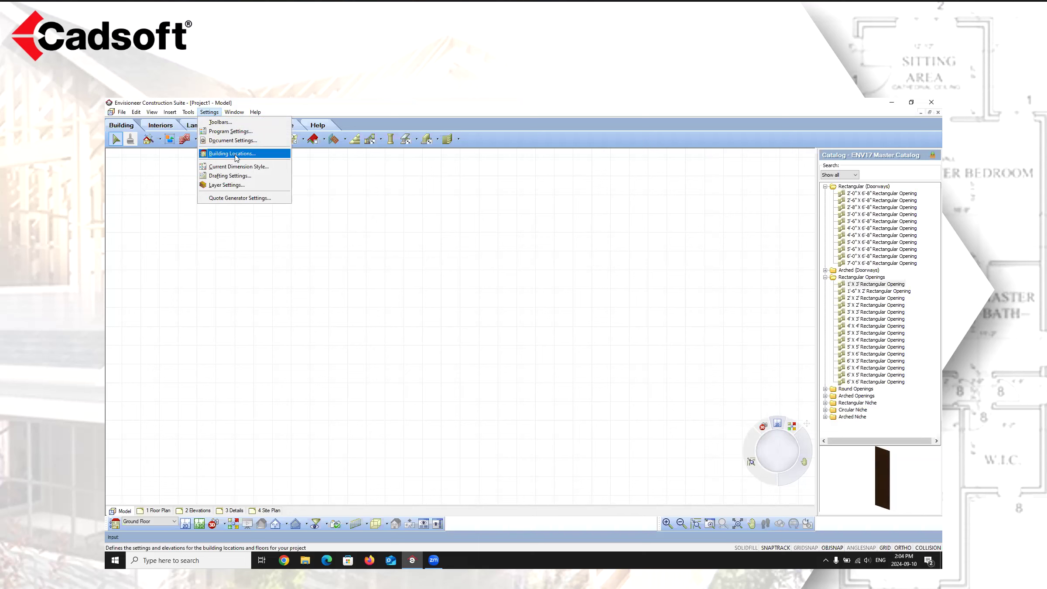
{"action": "left_click", "coordinate": [328, 106]}
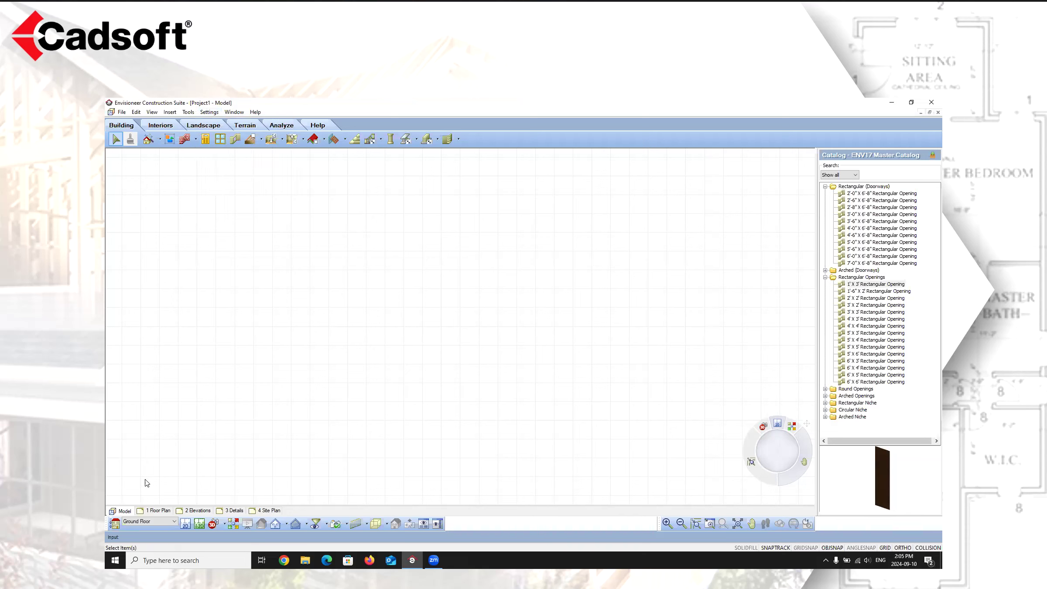
{"action": "left_click", "coordinate": [116, 525]}
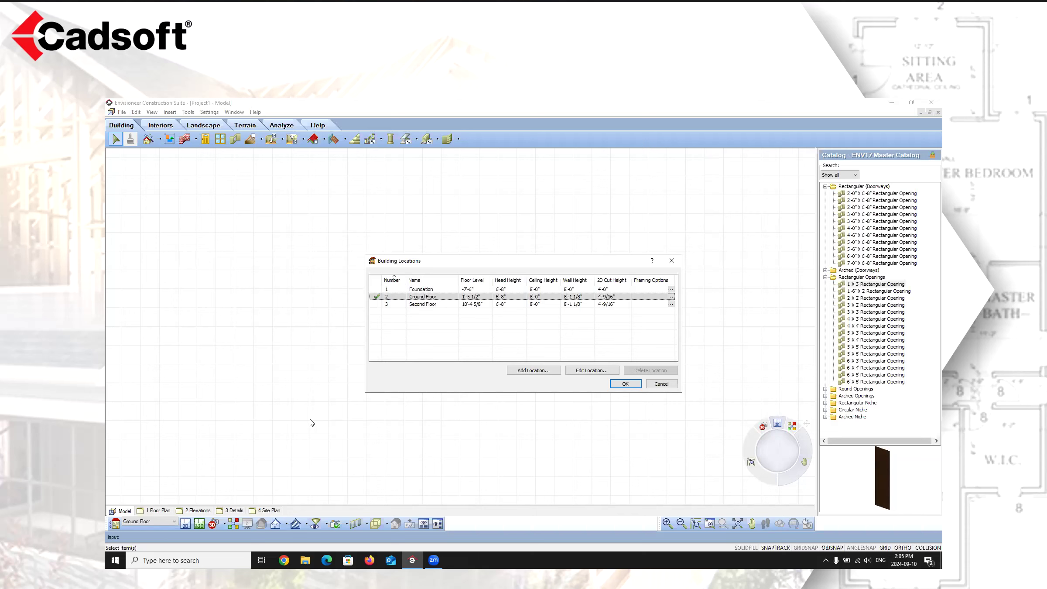
Review the Ground Floor's name, floor level and wall heights in the Location Calculator and leave it without changes.
{"action": "left_click", "coordinate": [443, 298]}
{"action": "left_click", "coordinate": [441, 297]}
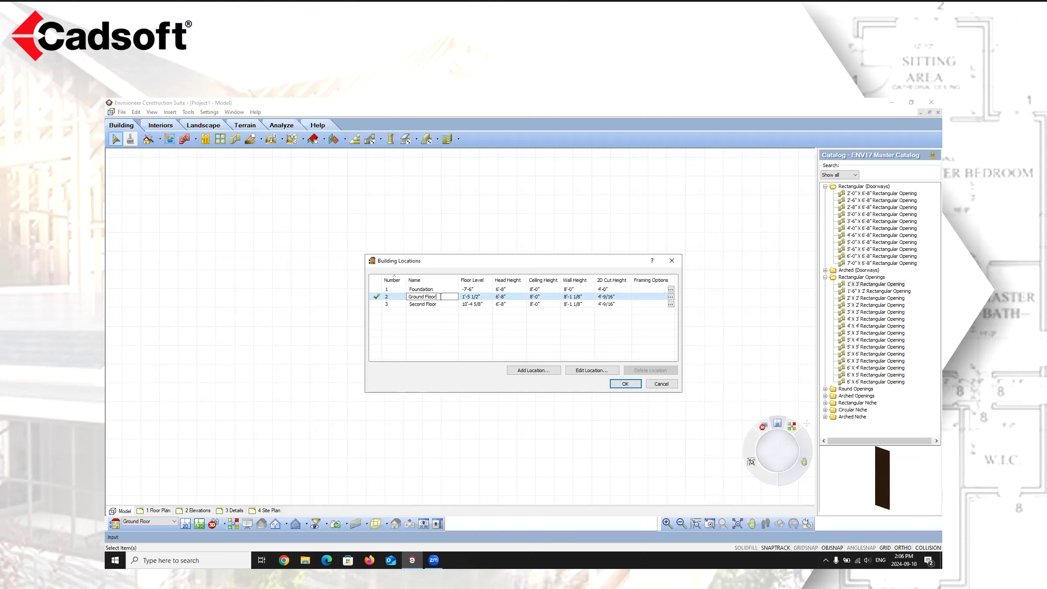
{"action": "left_click", "coordinate": [485, 296]}
{"action": "left_click", "coordinate": [576, 370]}
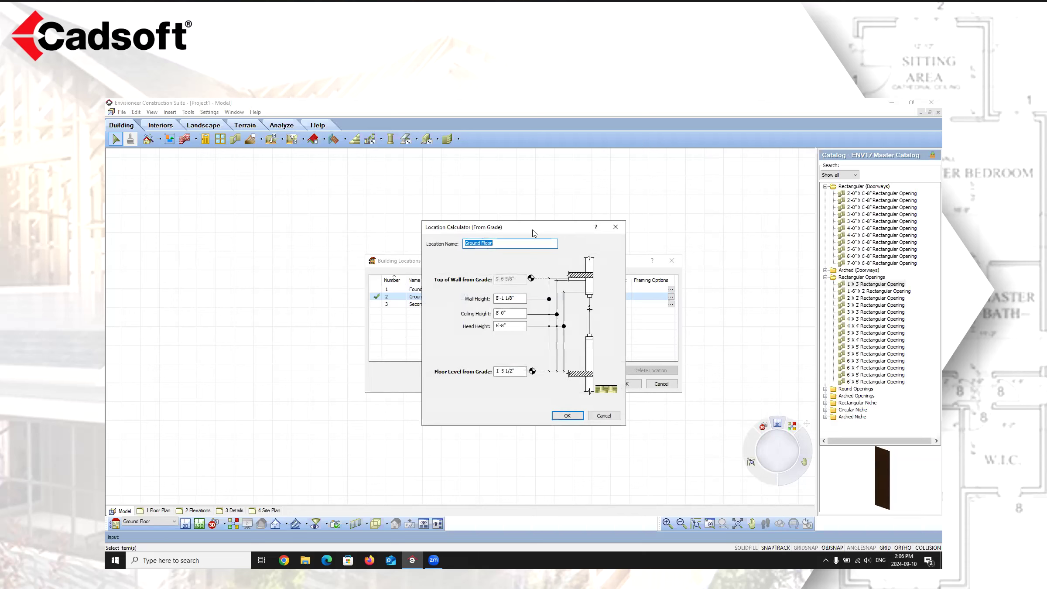
{"action": "left_click_drag", "start_coordinate": [532, 232], "coordinate": [271, 230]}
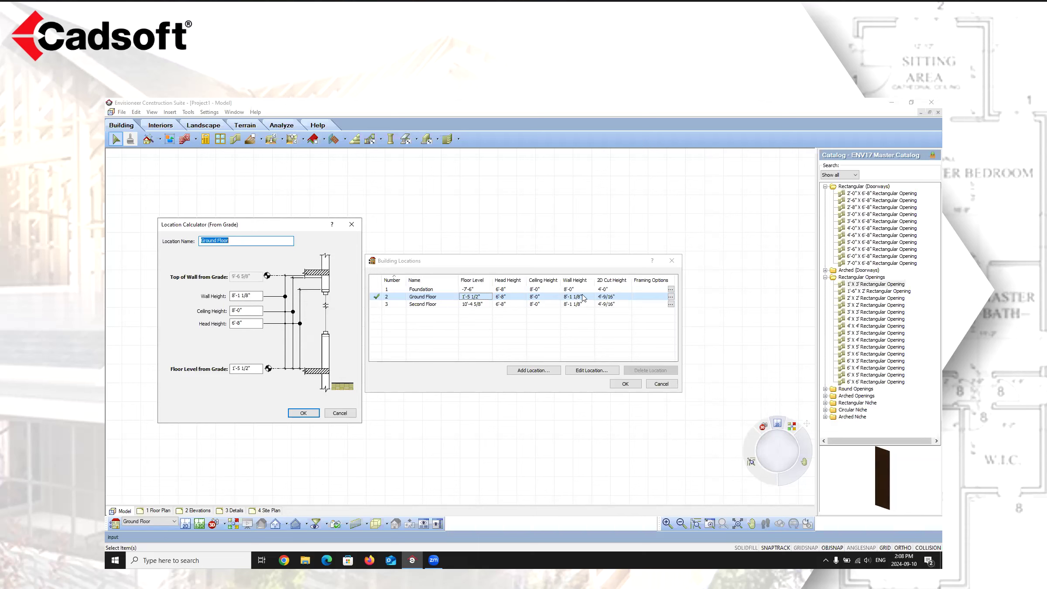
{"action": "left_click", "coordinate": [483, 295]}
{"action": "left_click", "coordinate": [254, 297]}
{"action": "left_click", "coordinate": [343, 415]}
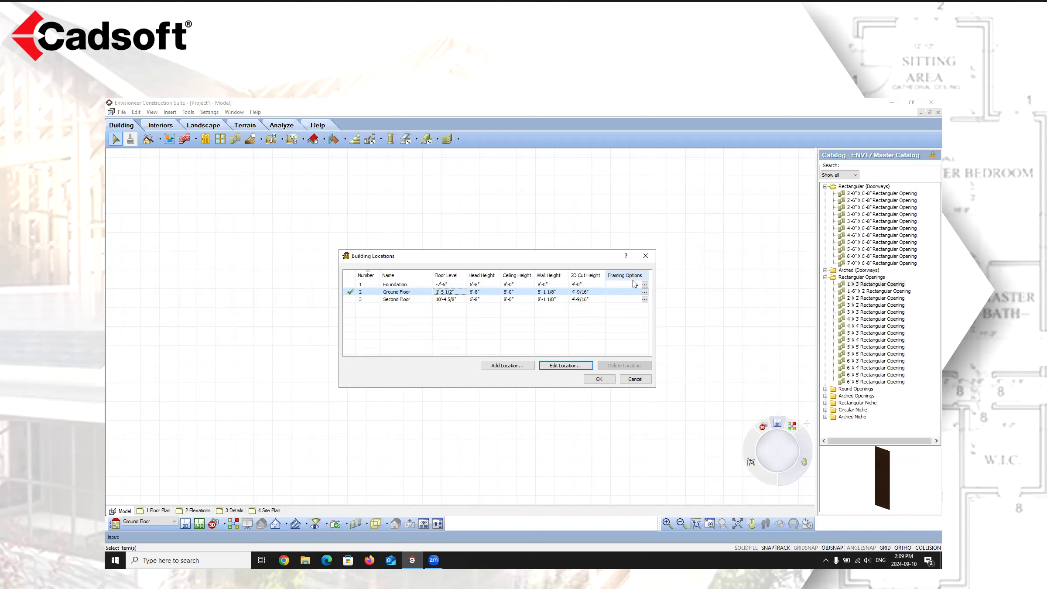
From the Ground Floor's framing options, open the load bearing span table library and inspect the General 2 Ply Span Table.
{"action": "left_click", "coordinate": [645, 293]}
{"action": "left_click", "coordinate": [645, 291]}
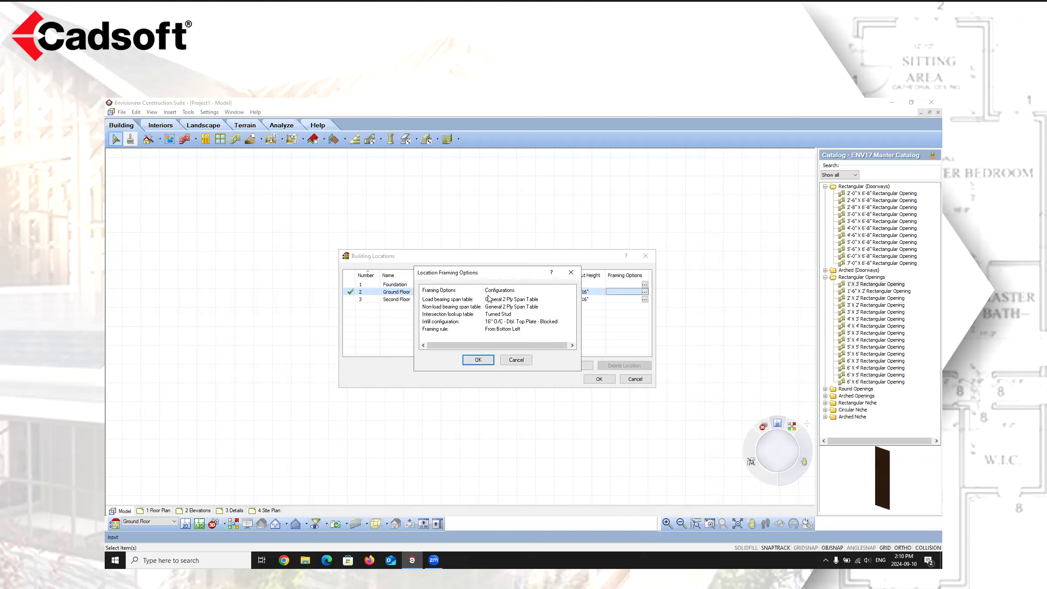
{"action": "left_click", "coordinate": [561, 300]}
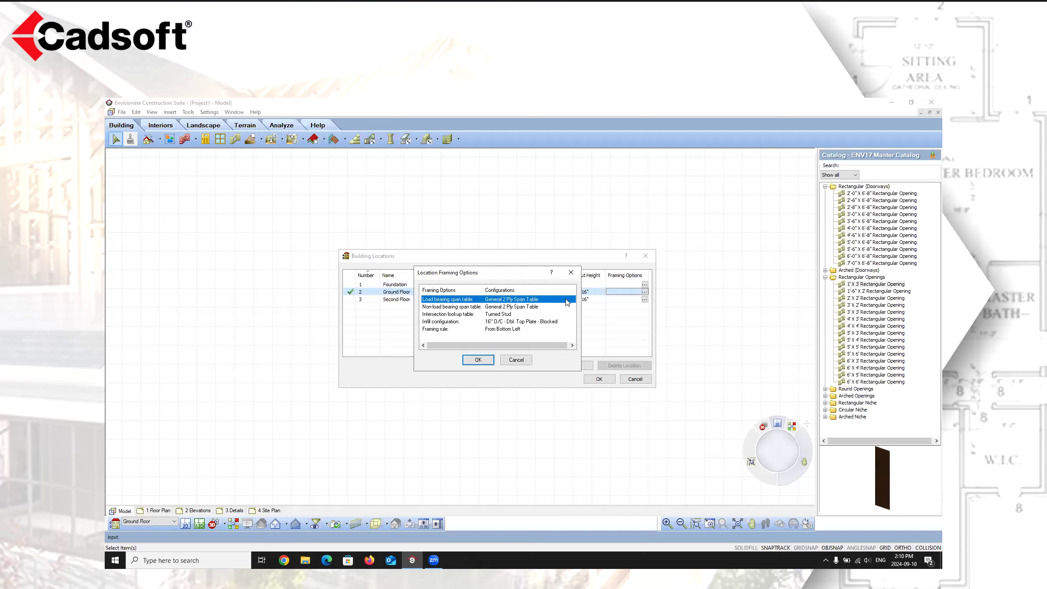
{"action": "left_click", "coordinate": [560, 300]}
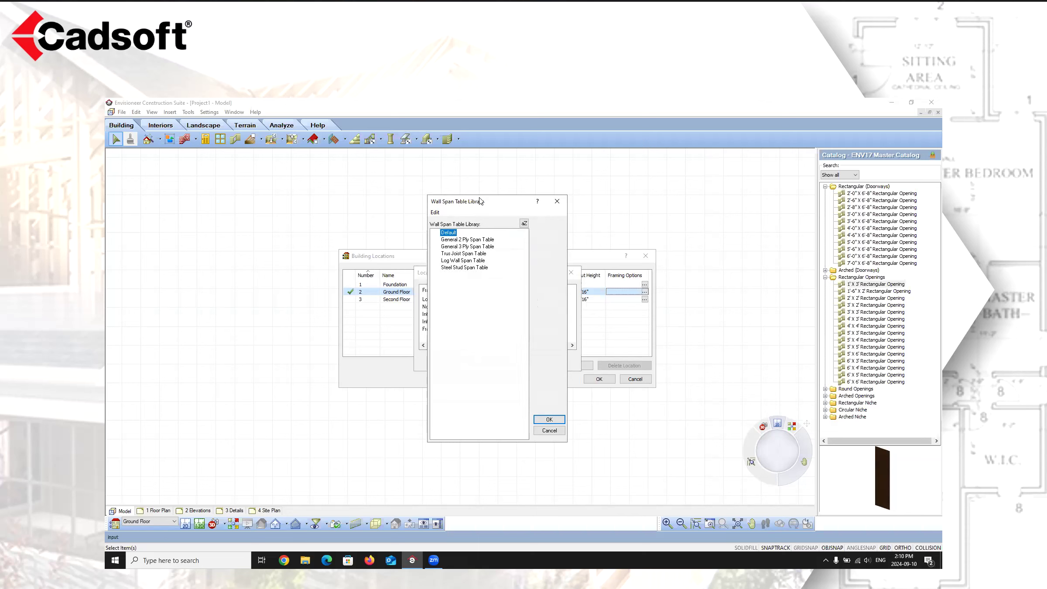
{"action": "left_click", "coordinate": [463, 241]}
{"action": "double_click", "coordinate": [465, 241]}
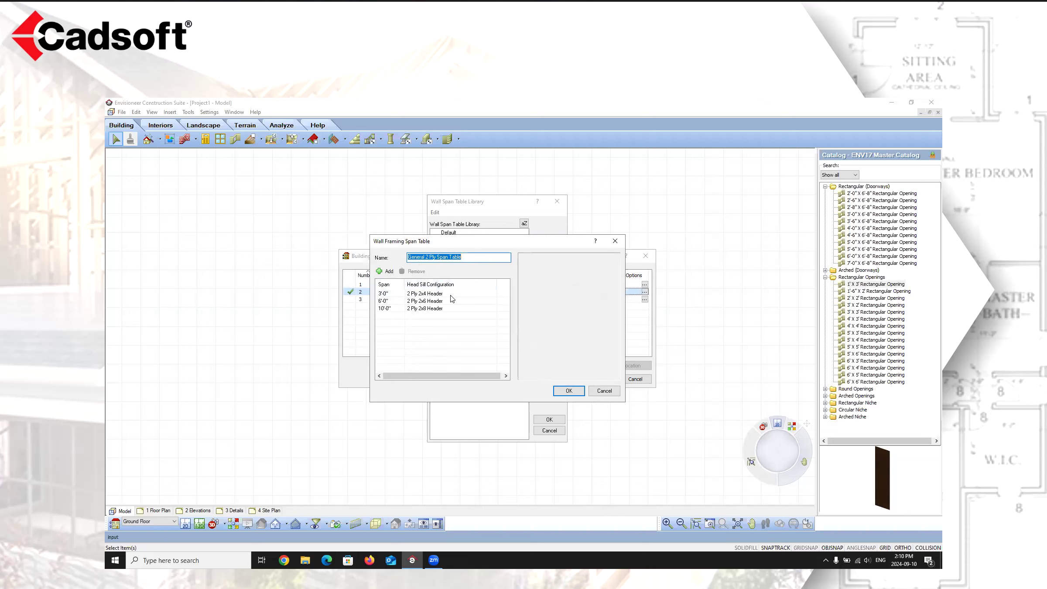
{"action": "left_click", "coordinate": [605, 390]}
Inspect the General 3 Ply Span Table and open the 3 Ply 2x10 Header - Double Sill configuration of its 12'-0" span.
{"action": "left_click", "coordinate": [455, 247]}
{"action": "double_click", "coordinate": [456, 248]}
{"action": "left_click", "coordinate": [504, 310]}
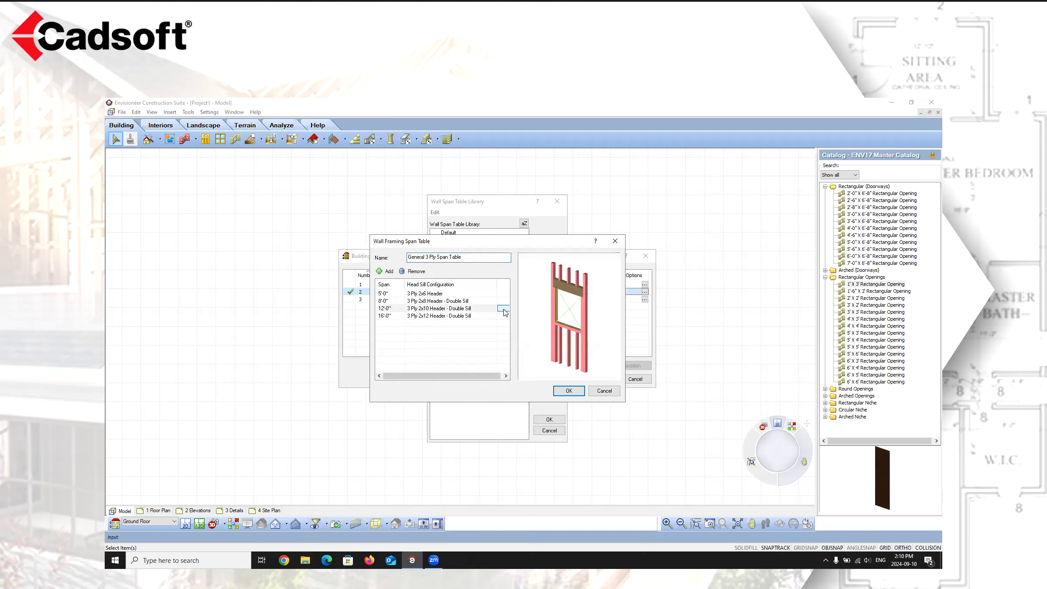
{"action": "left_click", "coordinate": [504, 308]}
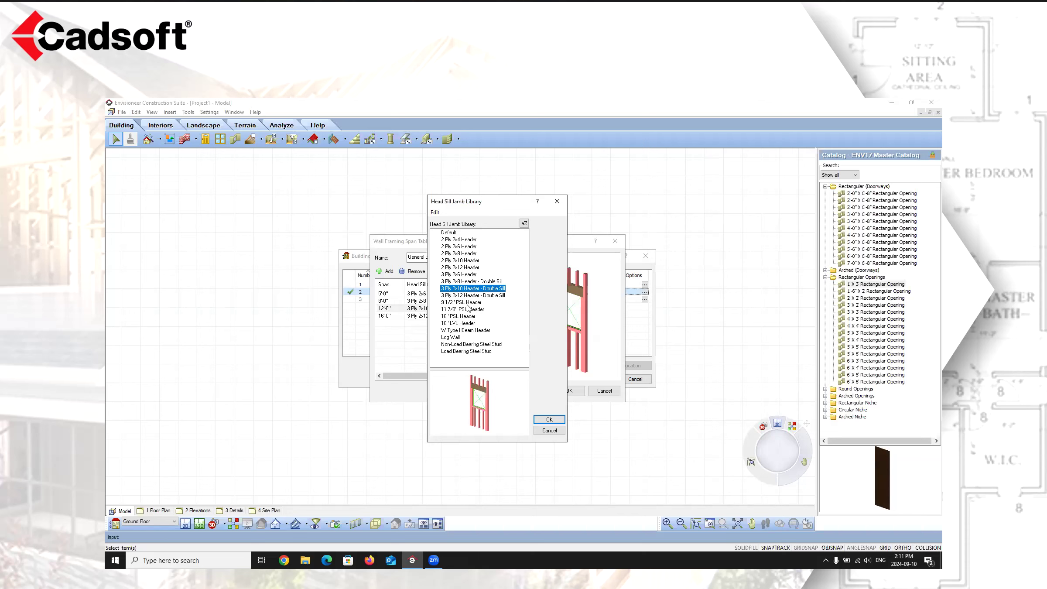
{"action": "double_click", "coordinate": [459, 290]}
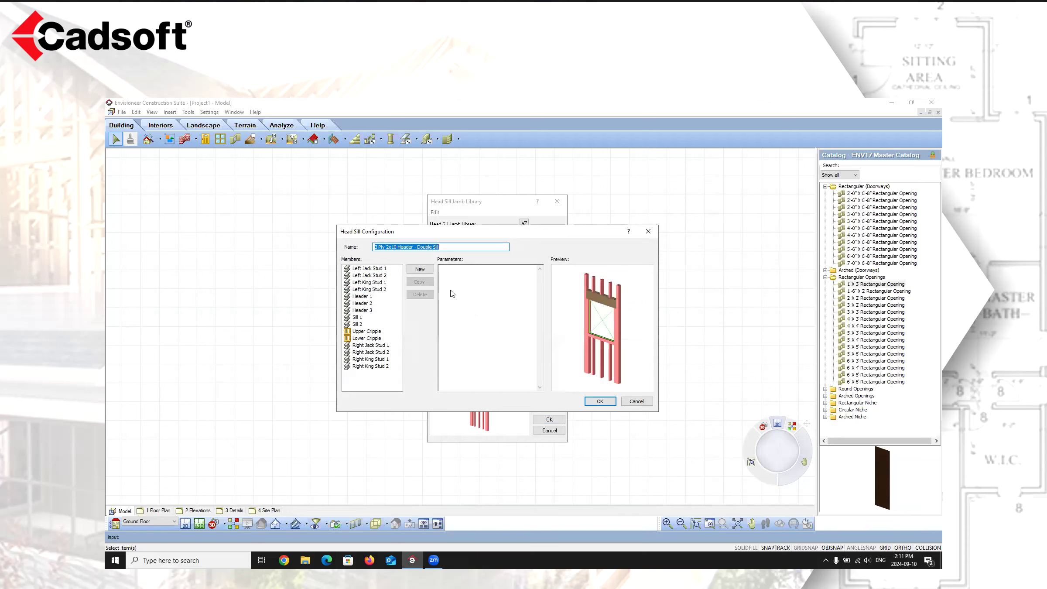
Show the head sill preview as Rendered Outline and examine the opening's framing from the front.
{"action": "left_click_drag", "start_coordinate": [595, 335], "coordinate": [600, 331]}
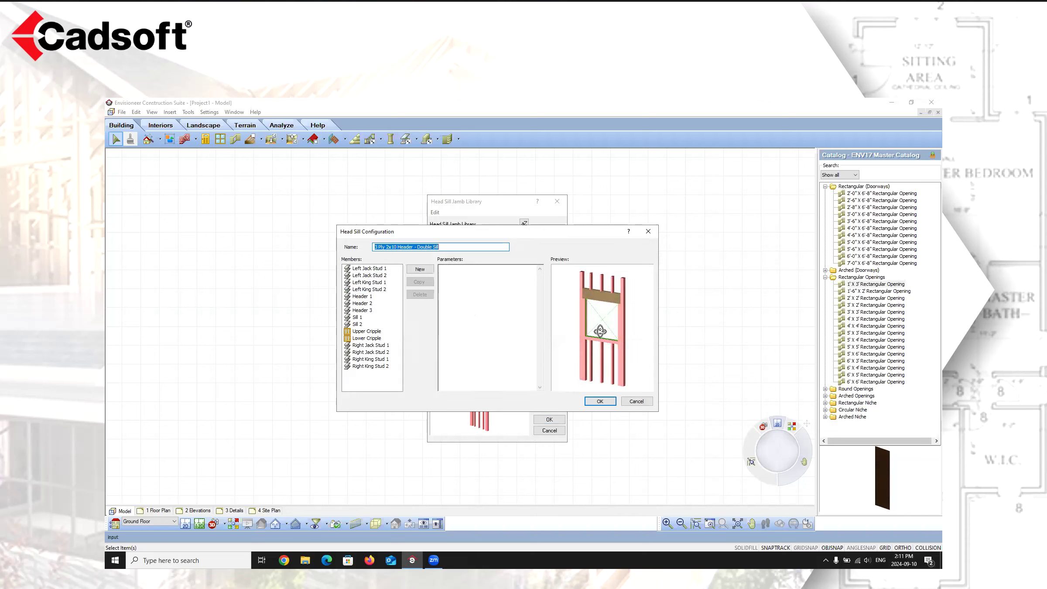
{"action": "right_click", "coordinate": [601, 332]}
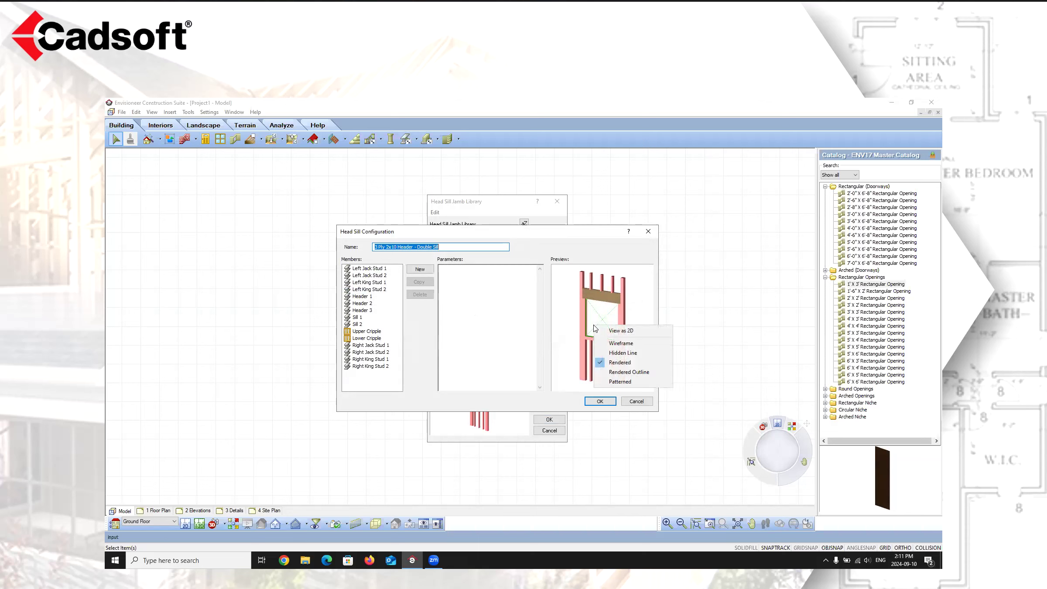
{"action": "left_click", "coordinate": [633, 375]}
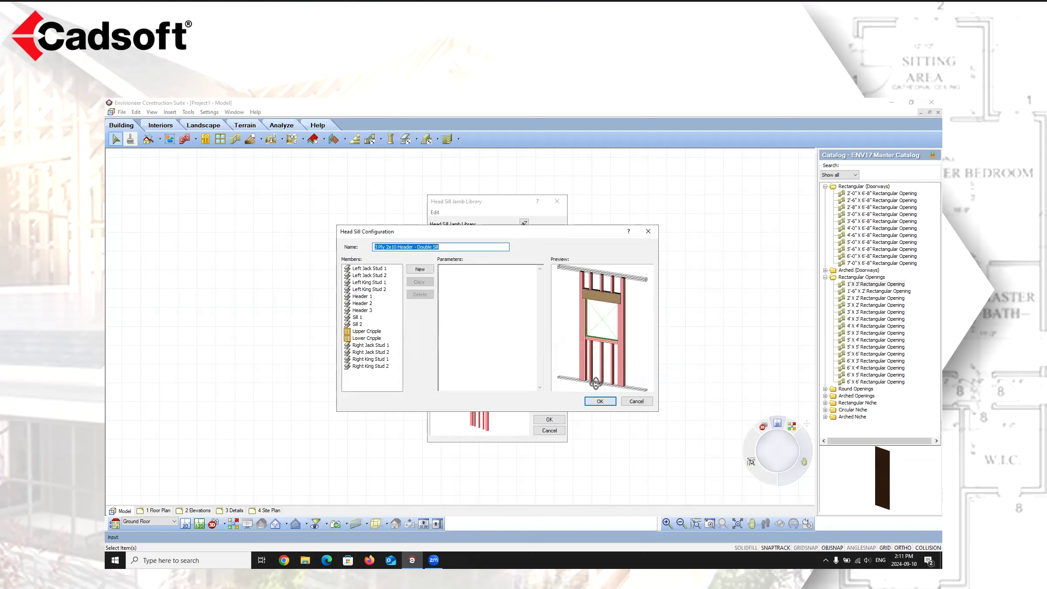
{"action": "mouse_move", "coordinate": [594, 331]}
{"action": "left_mouse_down"}
{"action": "mouse_move", "coordinate": [614, 325]}
{"action": "mouse_move", "coordinate": [599, 328]}
{"action": "left_mouse_up"}
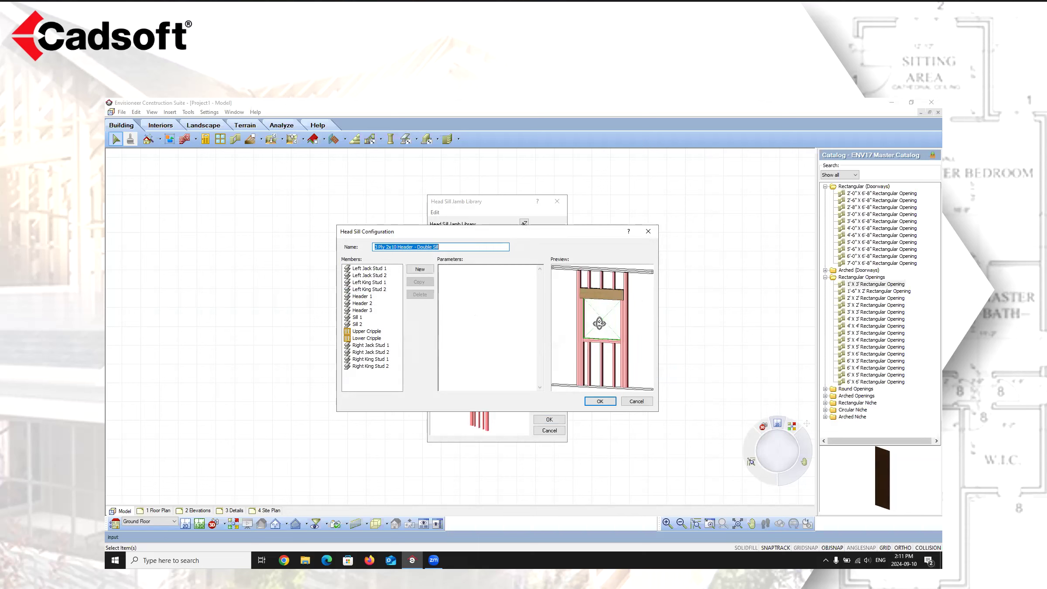
{"action": "left_click_drag", "start_coordinate": [589, 332], "coordinate": [602, 341]}
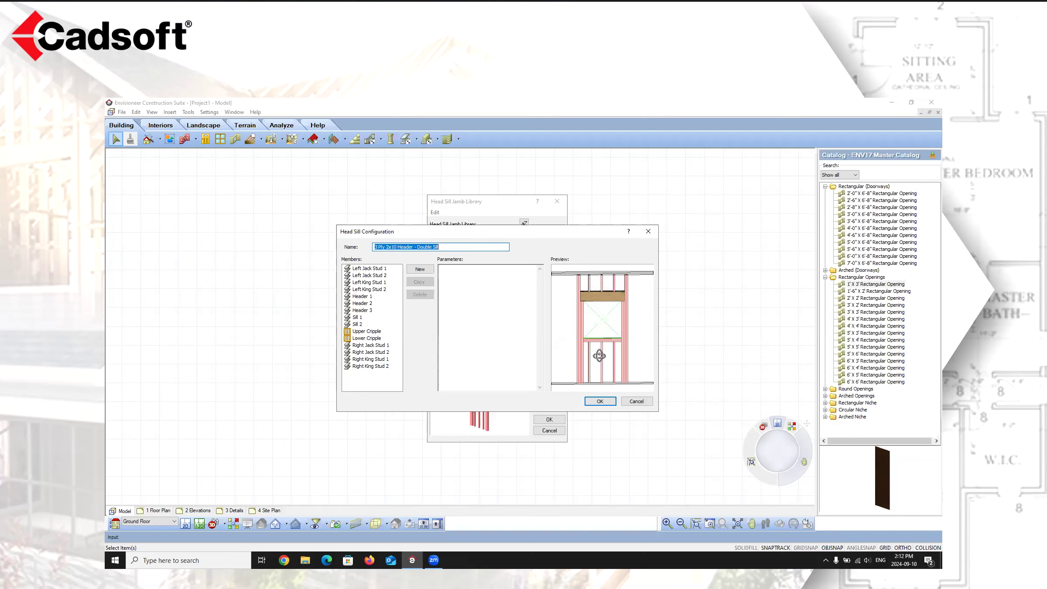
Examine the parameters of Left Jack Stud 1, Left Jack Stud 2 and Header 1, including the header's member source, and discard the configuration dialog.
{"action": "left_click", "coordinate": [364, 269]}
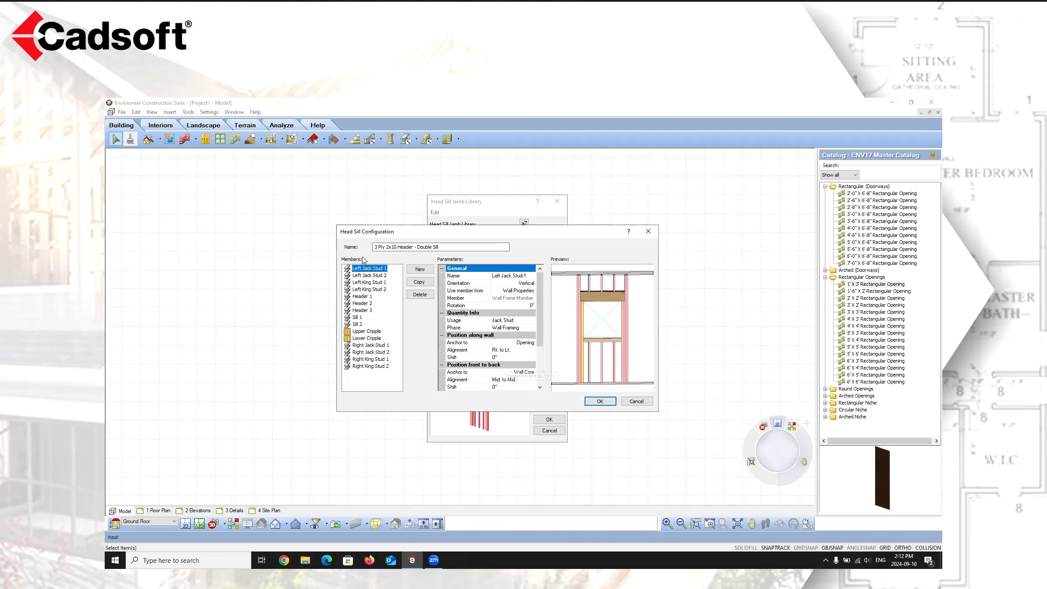
{"action": "left_click", "coordinate": [360, 276]}
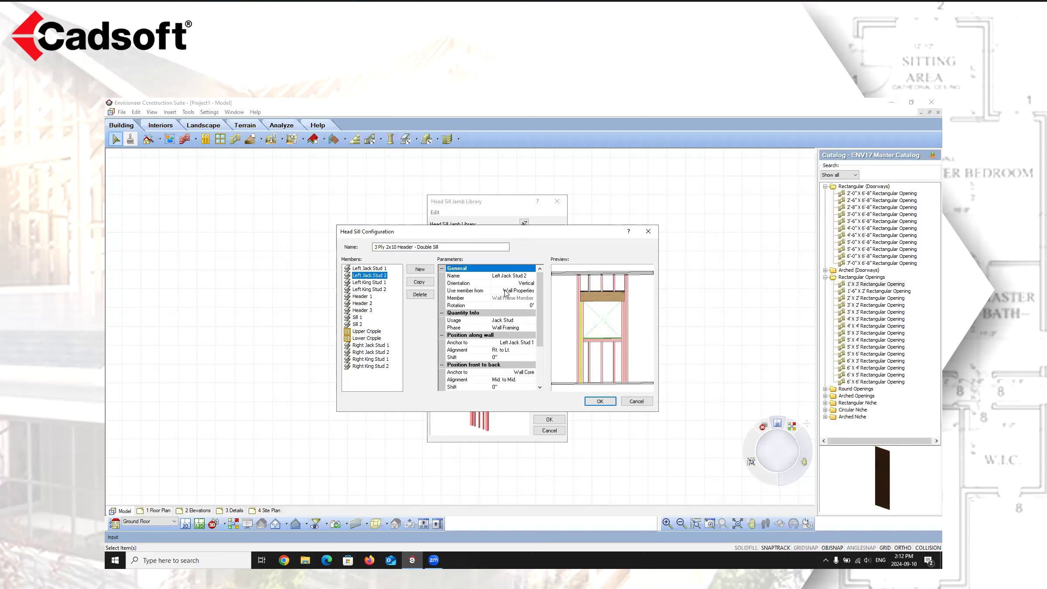
{"action": "left_click", "coordinate": [361, 297]}
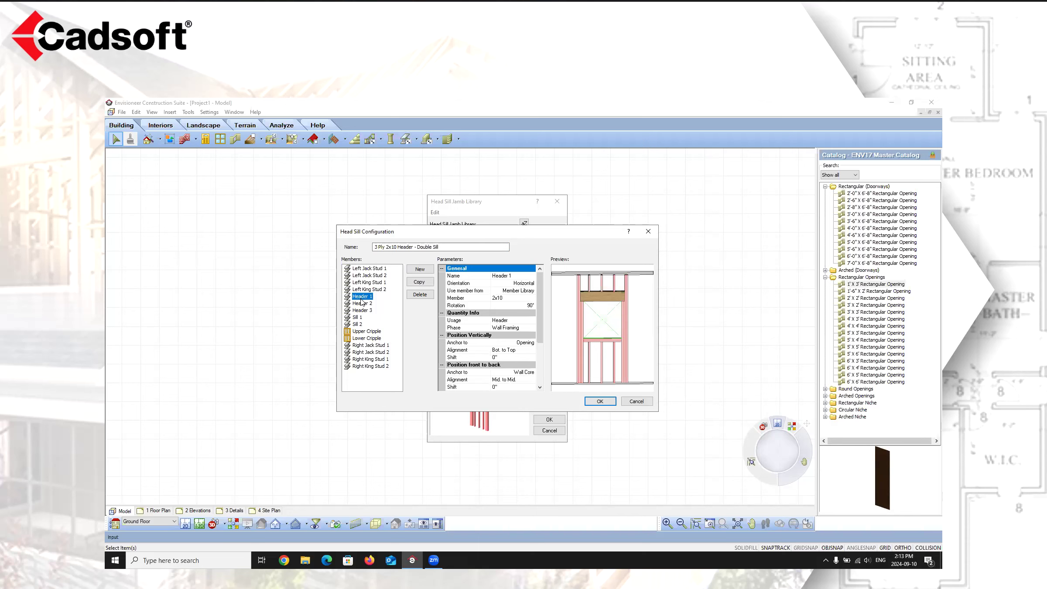
{"action": "left_click", "coordinate": [515, 291]}
{"action": "left_click", "coordinate": [515, 292]}
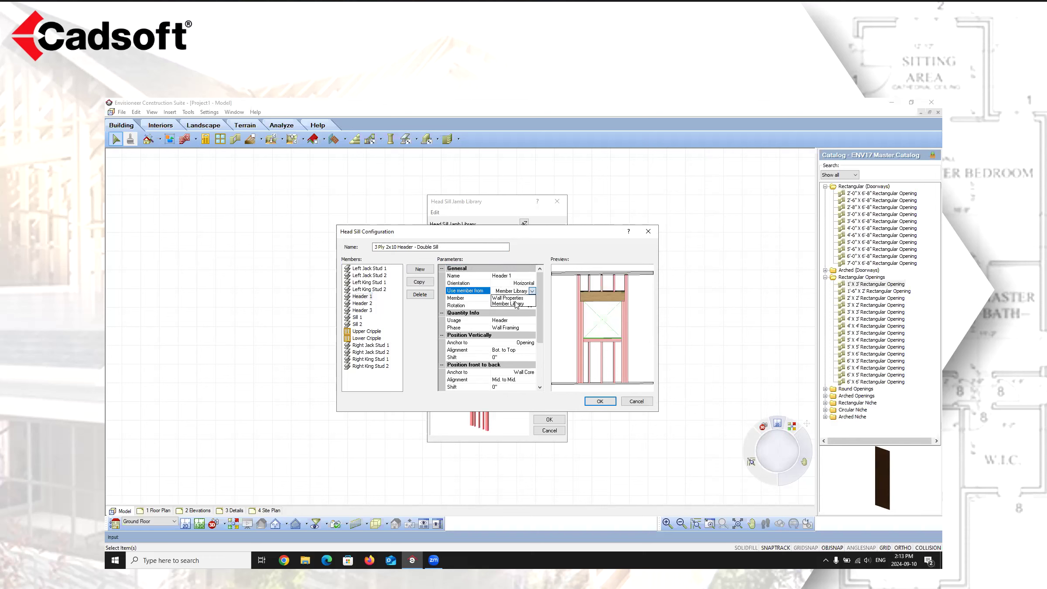
{"action": "left_click", "coordinate": [515, 304]}
{"action": "left_click", "coordinate": [636, 401]}
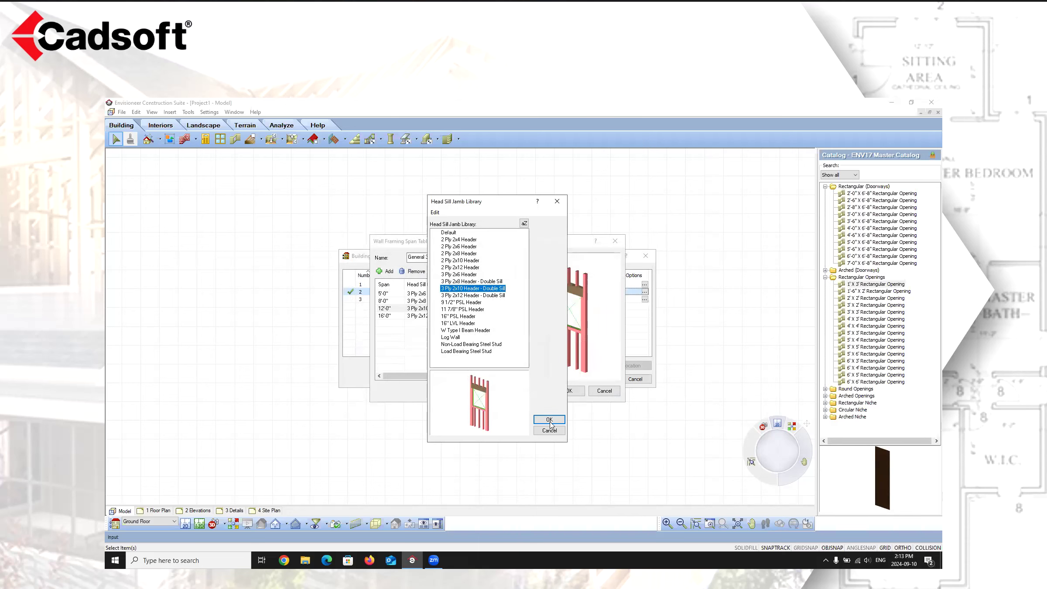
Back out of the head sill and span table libraries to the Ground Floor's framing options, discarding any span table change.
{"action": "left_click", "coordinate": [550, 421]}
{"action": "left_click", "coordinate": [609, 392]}
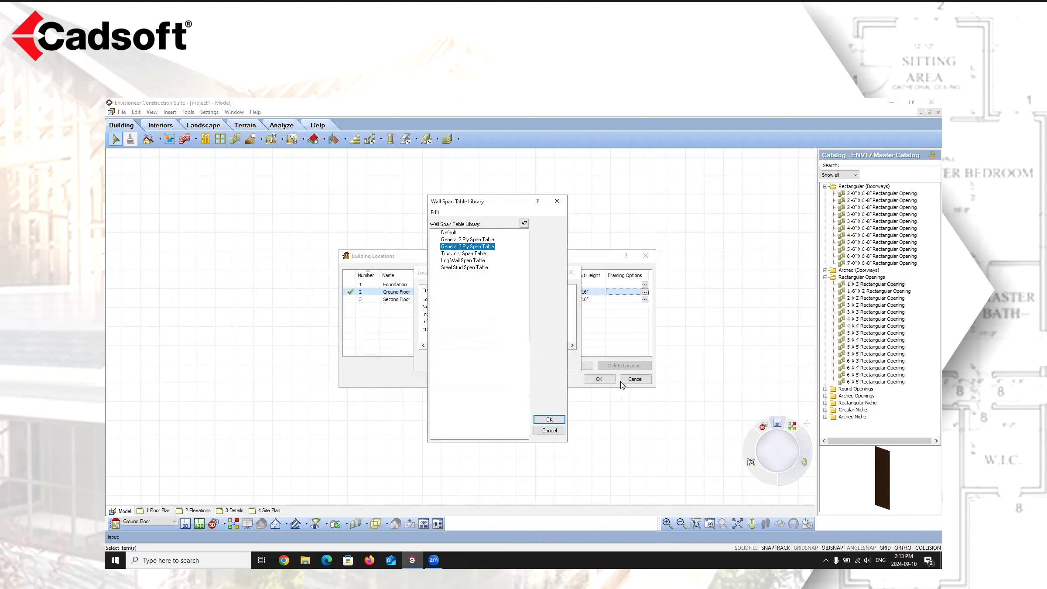
{"action": "left_click", "coordinate": [548, 430]}
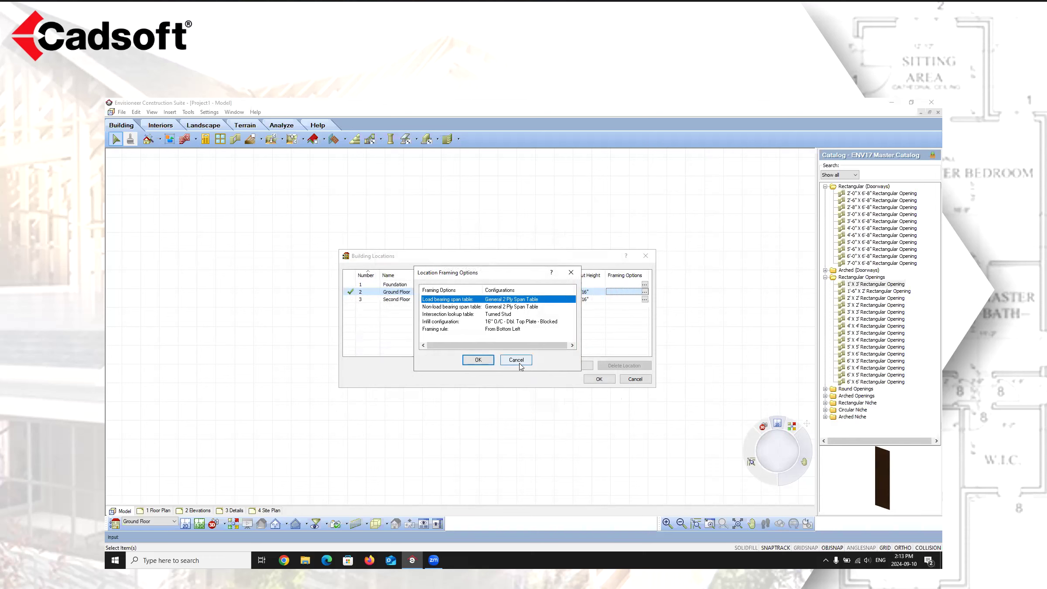
Open the infill configuration 16" O/C - Dbl. Top Plate - Blocked from the wall infill library and inspect its preview.
{"action": "left_click", "coordinate": [508, 322]}
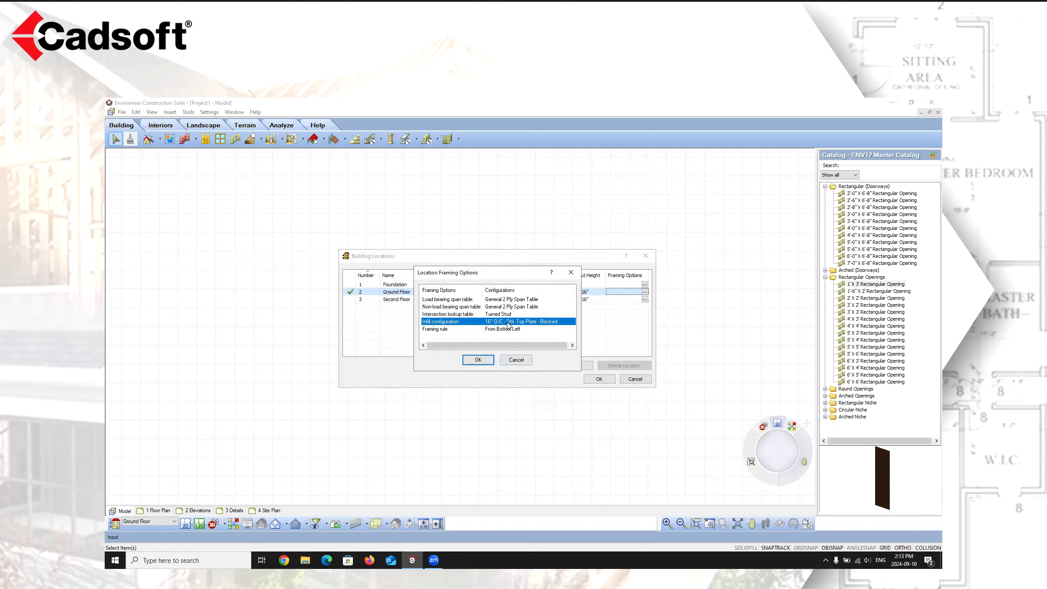
{"action": "left_click", "coordinate": [546, 322]}
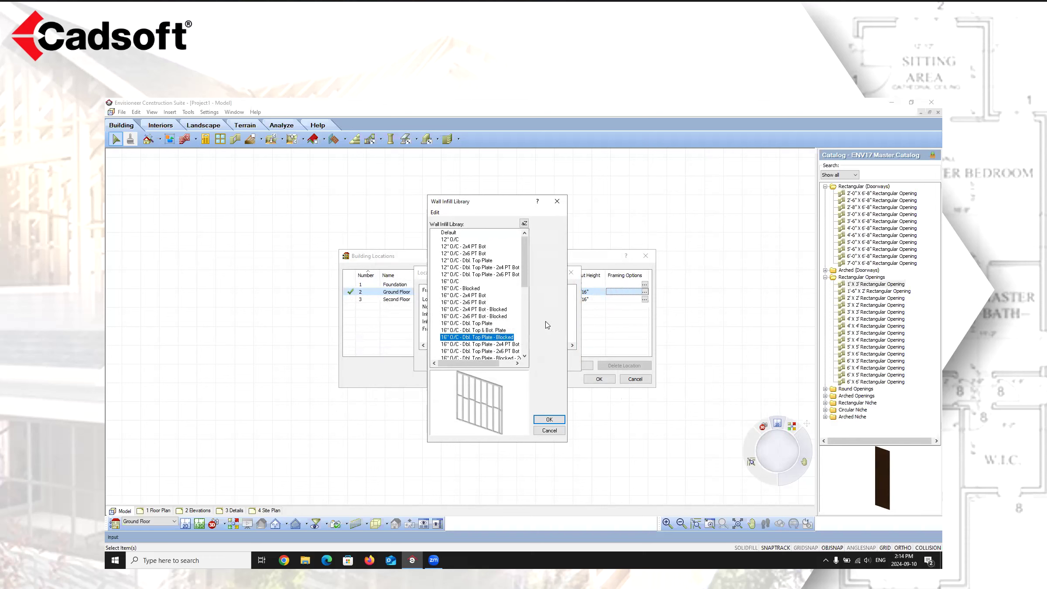
{"action": "double_click", "coordinate": [474, 337]}
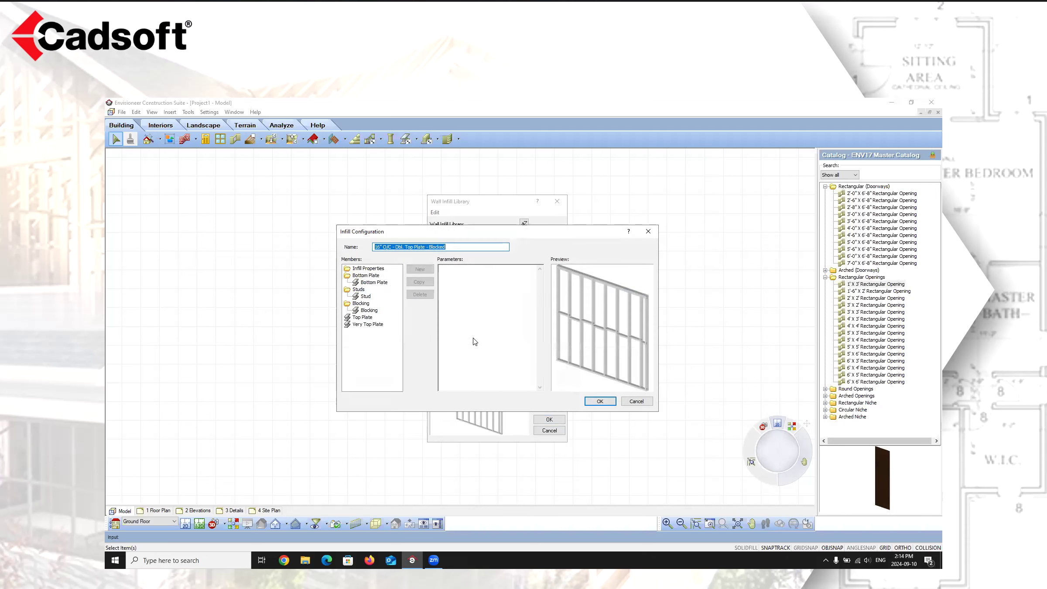
{"action": "left_click_drag", "start_coordinate": [568, 323], "coordinate": [576, 322]}
Examine the infill properties and the Bottom Plate, Stud and Blocking parameters, and discard the configuration dialog.
{"action": "left_click", "coordinate": [369, 269]}
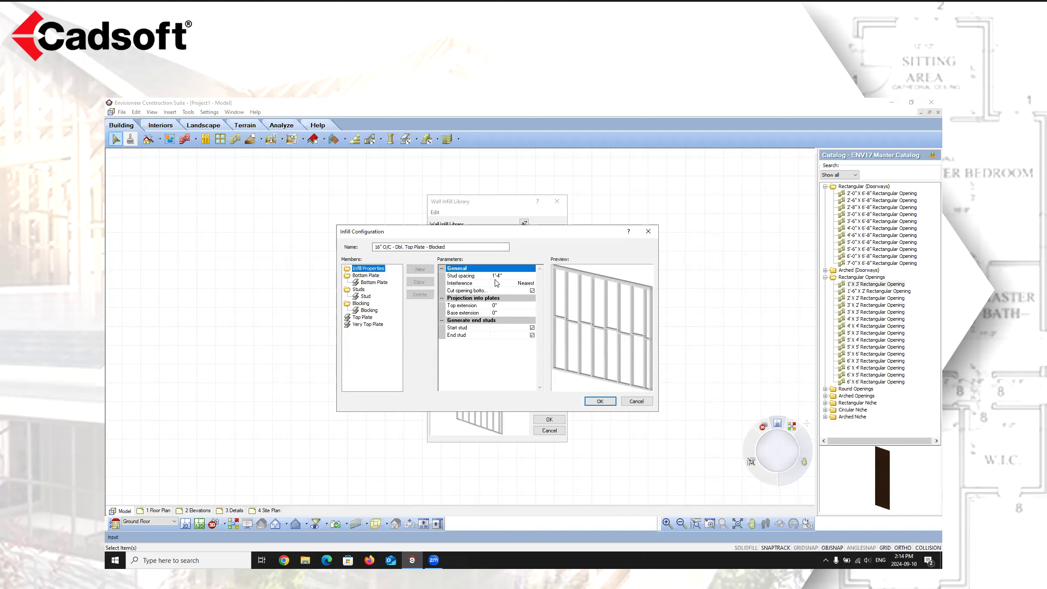
{"action": "left_click", "coordinate": [371, 283]}
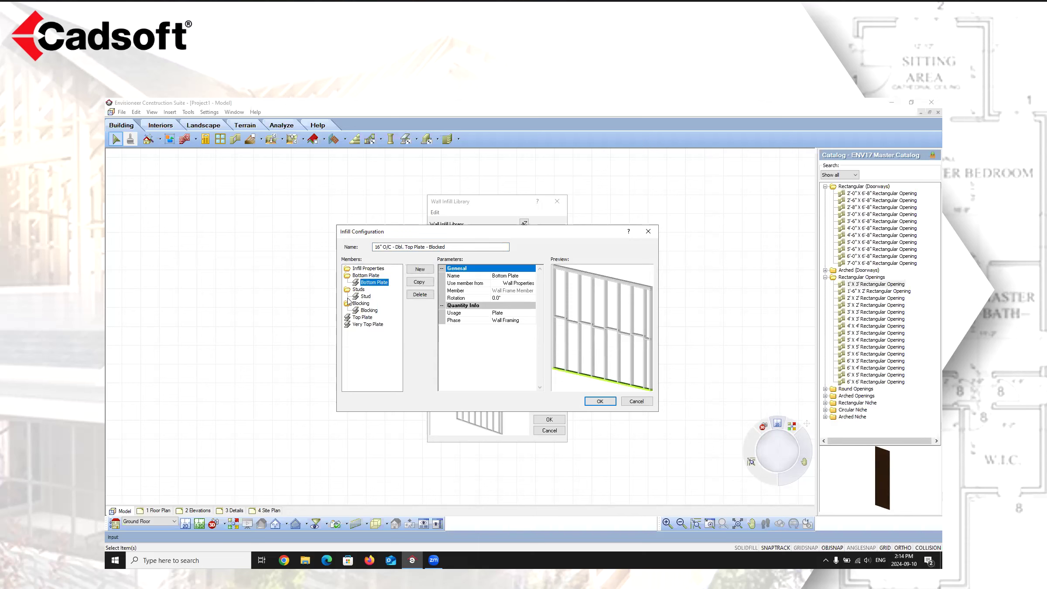
{"action": "left_click", "coordinate": [367, 296]}
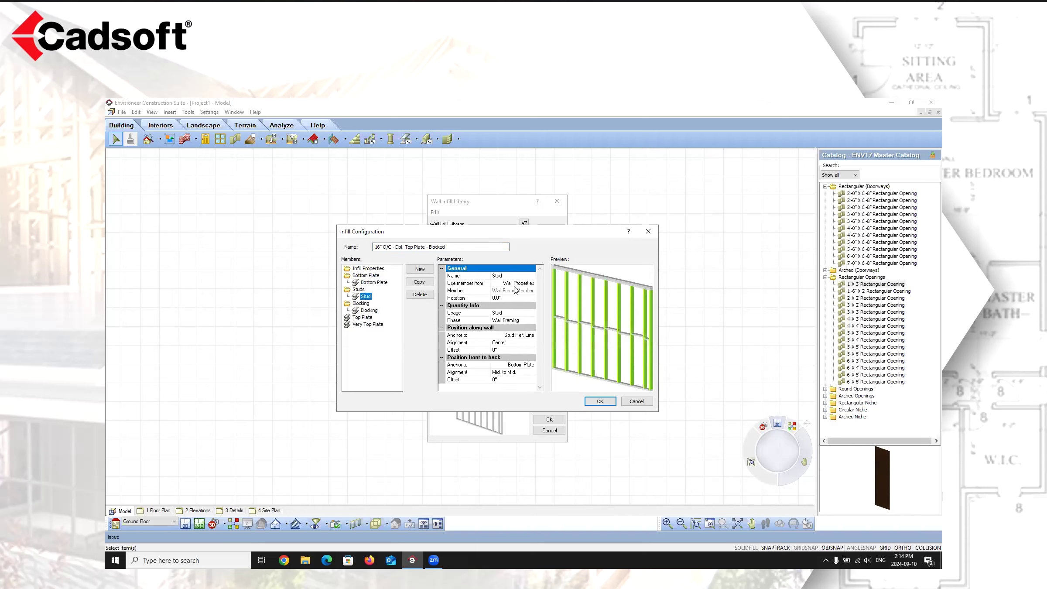
{"action": "left_click", "coordinate": [368, 311]}
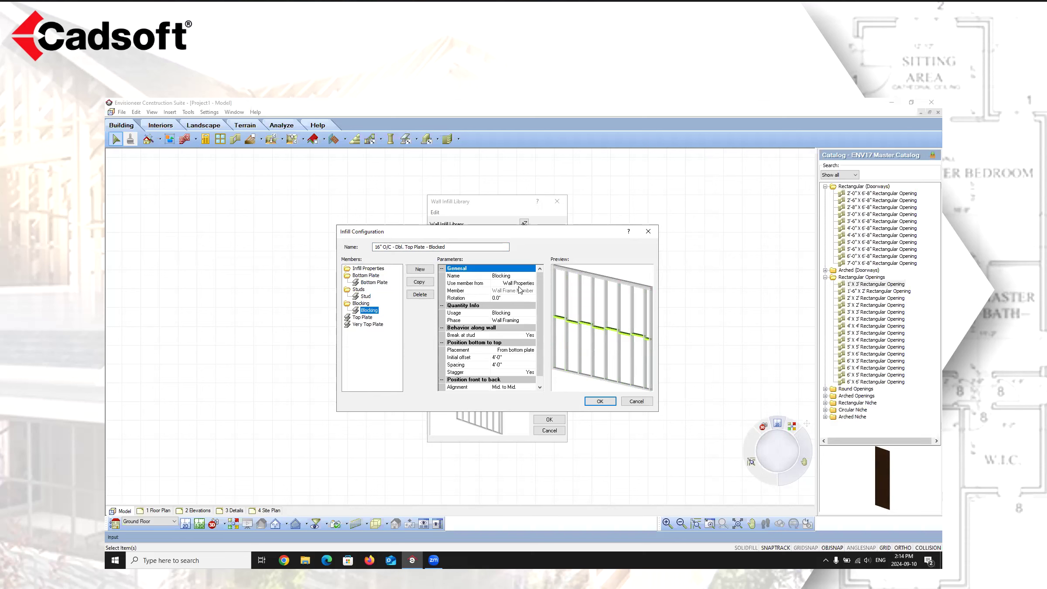
{"action": "left_click", "coordinate": [647, 404]}
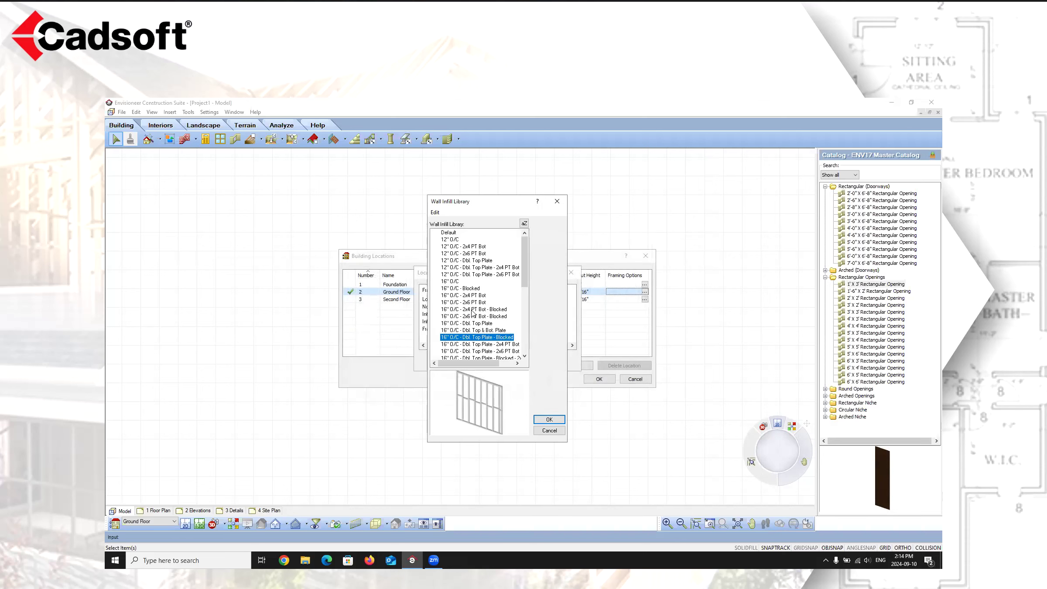
Compare the 16" O/C 2x4 and 2x6 PT Bot - Blocked infills, and leave the Ground Floor's framing options without changing them.
{"action": "left_click", "coordinate": [472, 316]}
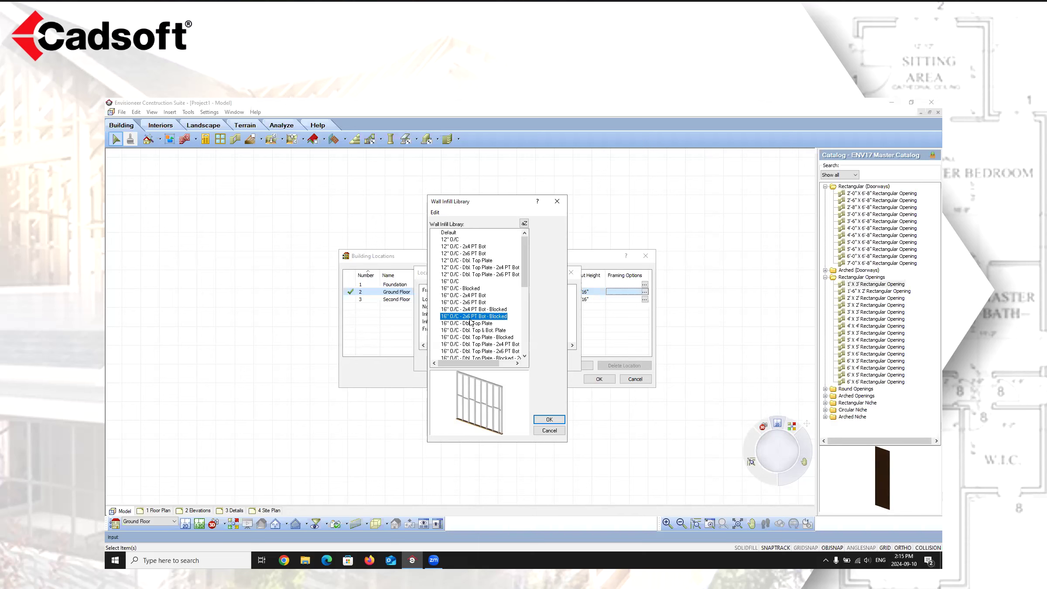
{"action": "left_click", "coordinate": [472, 310]}
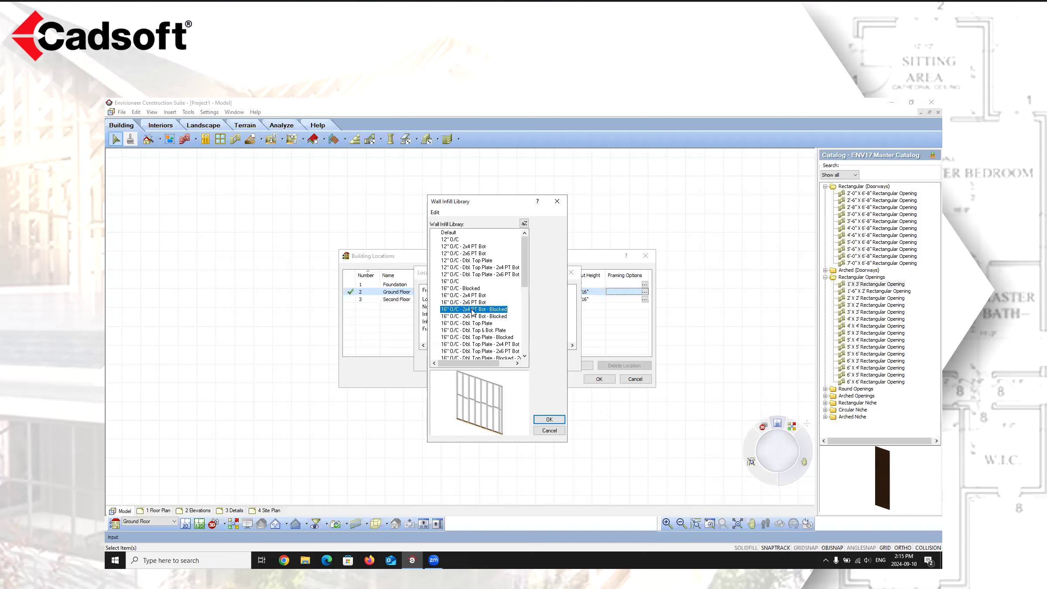
{"action": "left_click", "coordinate": [468, 317]}
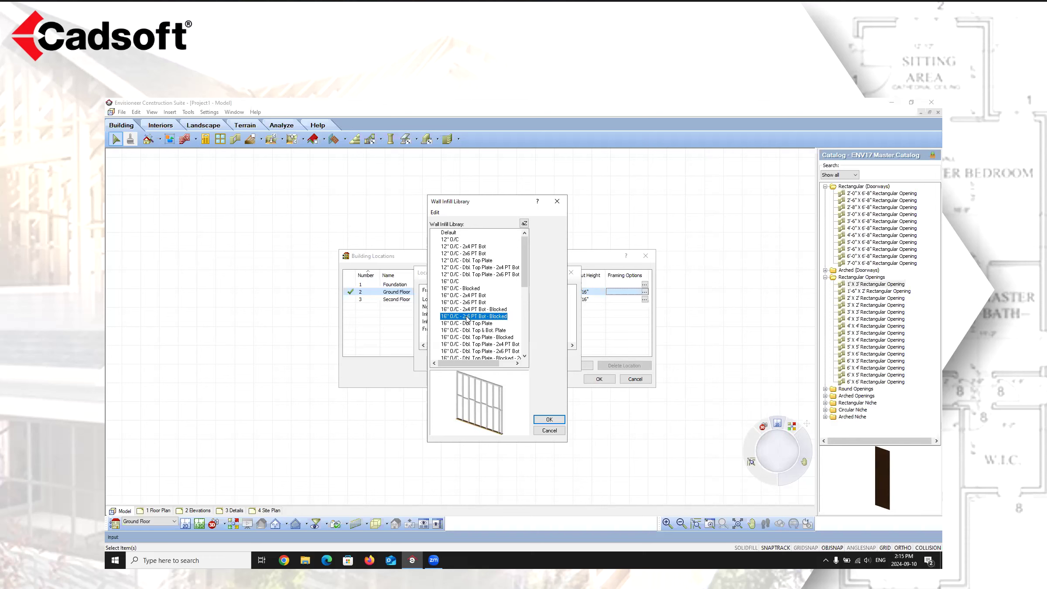
{"action": "left_click", "coordinate": [549, 419]}
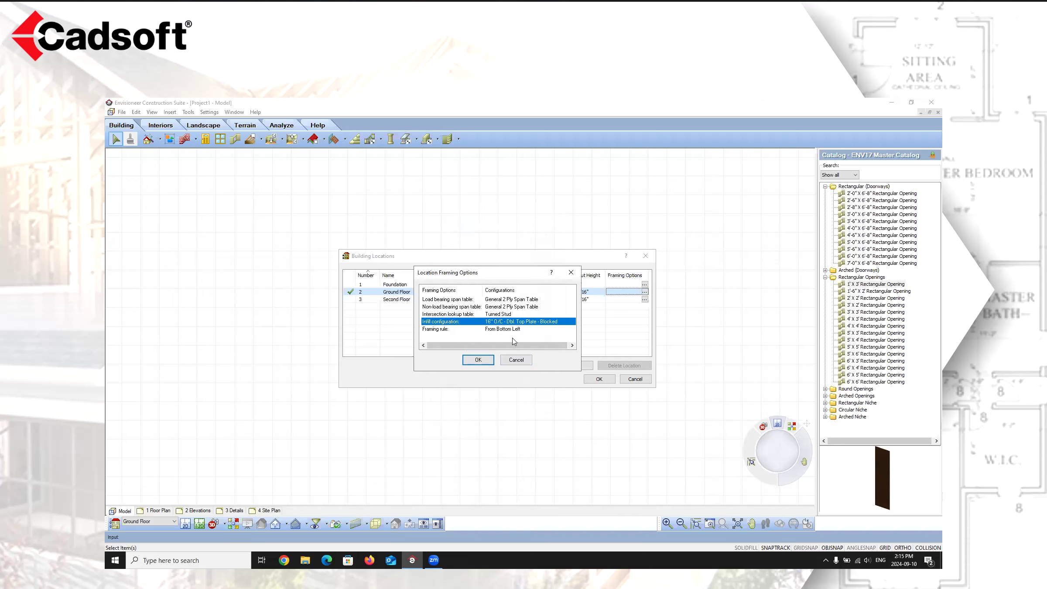
{"action": "left_click", "coordinate": [516, 360]}
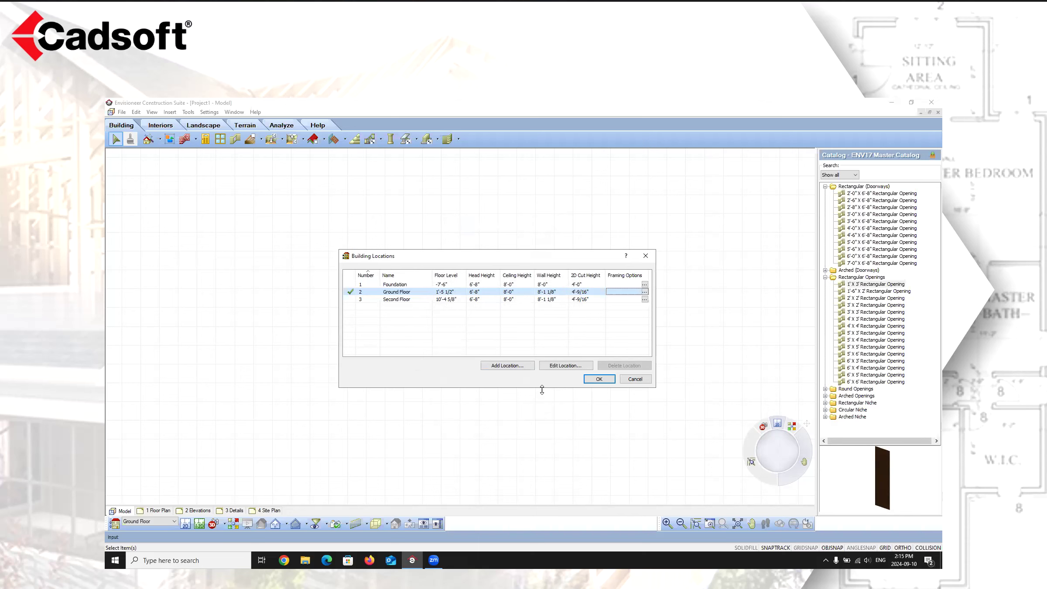
Add a building location calculated from an existing location and name it Third Floor, keeping the default wall, ceiling and head heights.
{"action": "left_click", "coordinate": [500, 365]}
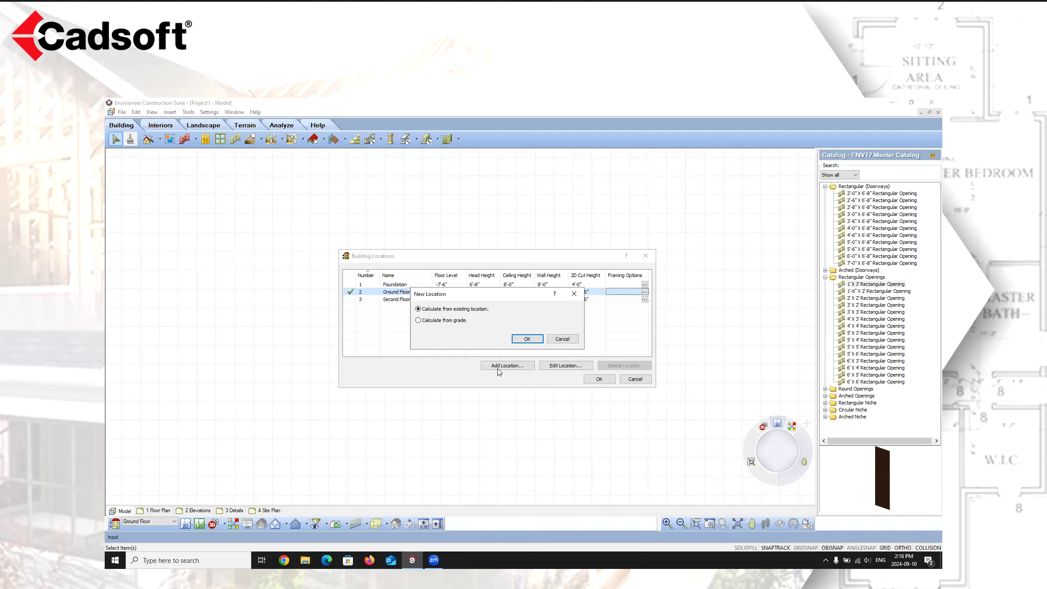
{"action": "left_click", "coordinate": [524, 339]}
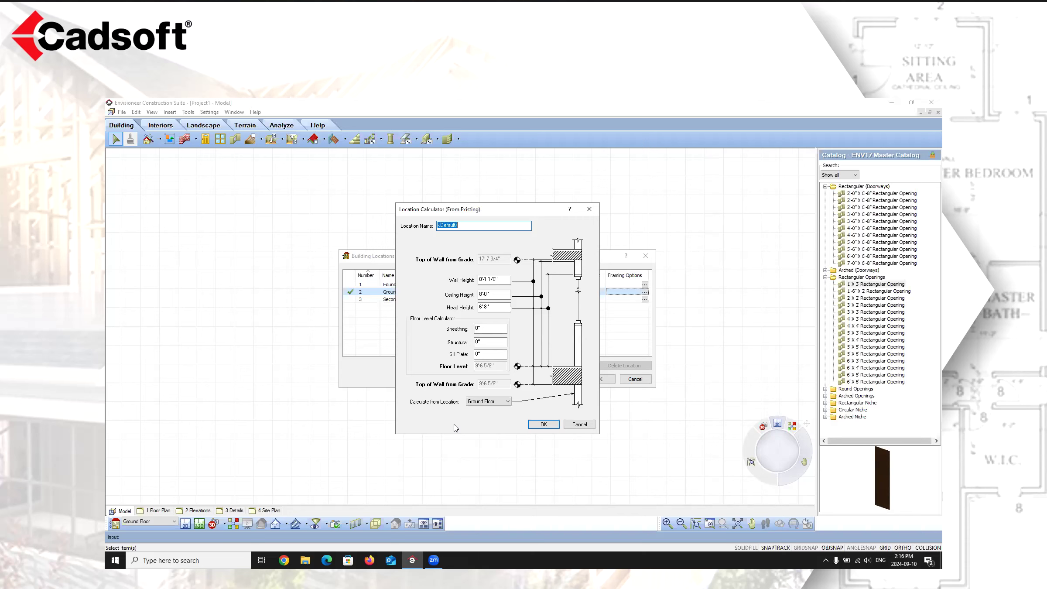
{"action": "type", "text": "Third Floor"}
{"action": "left_click", "coordinate": [502, 279]}
{"action": "left_click", "coordinate": [503, 296]}
{"action": "left_click", "coordinate": [498, 306]}
{"action": "key", "text": "Tab"}
Set the new location's sheathing to 3/4" and its structural depth to 9 1/2".
{"action": "type", "text": "3/4\""}
{"action": "key", "text": "Tab"}
{"action": "type", "text": "9"}
{"action": "type", "text": " 1/2\""}
{"action": "left_click", "coordinate": [493, 353]}
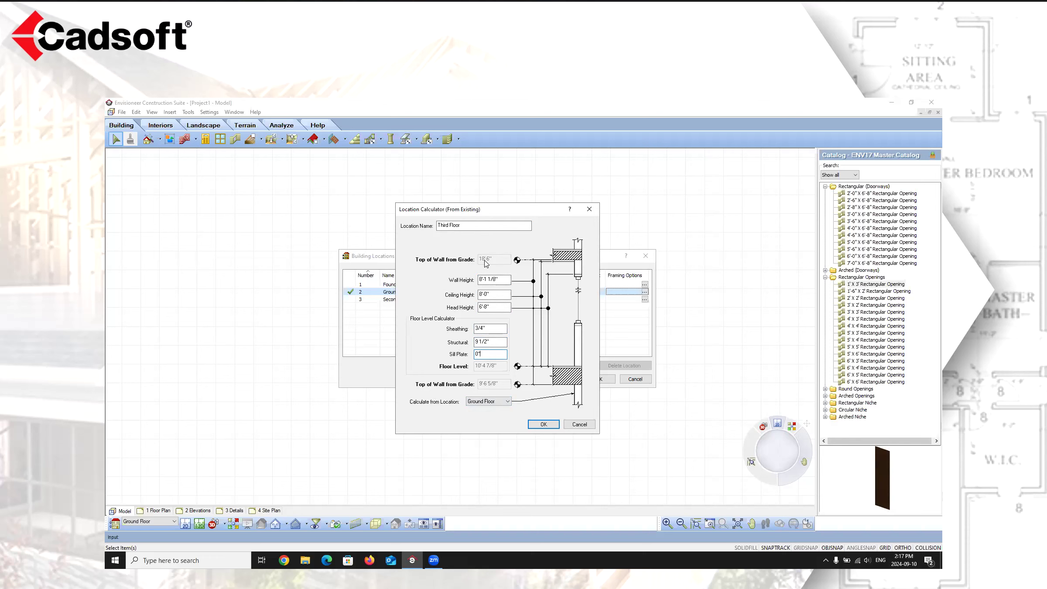
Calculate the Third Floor from the Second Floor and accept the new building location.
{"action": "left_click", "coordinate": [509, 401]}
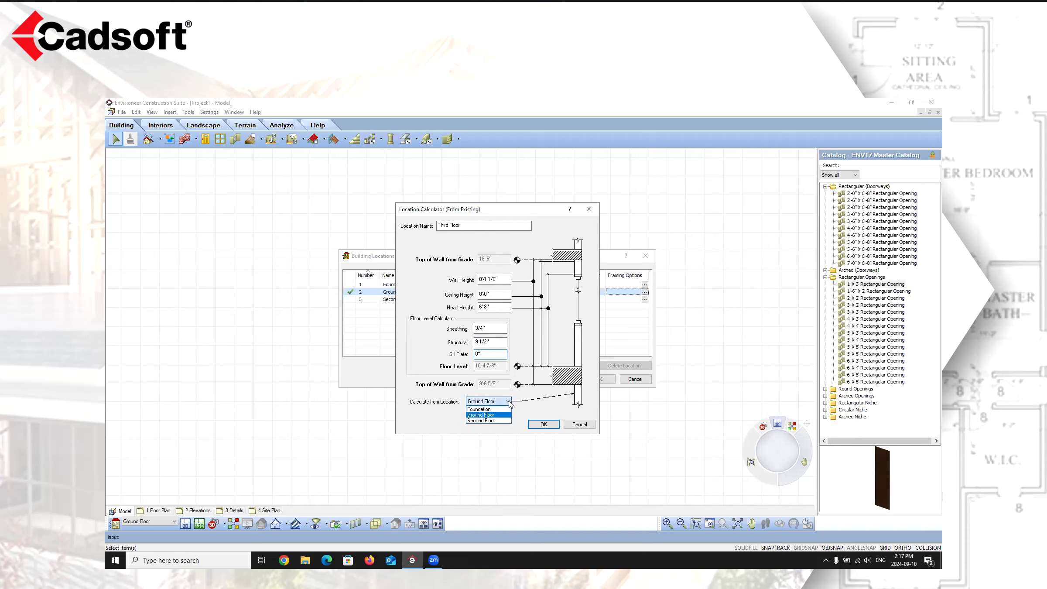
{"action": "left_click", "coordinate": [477, 421]}
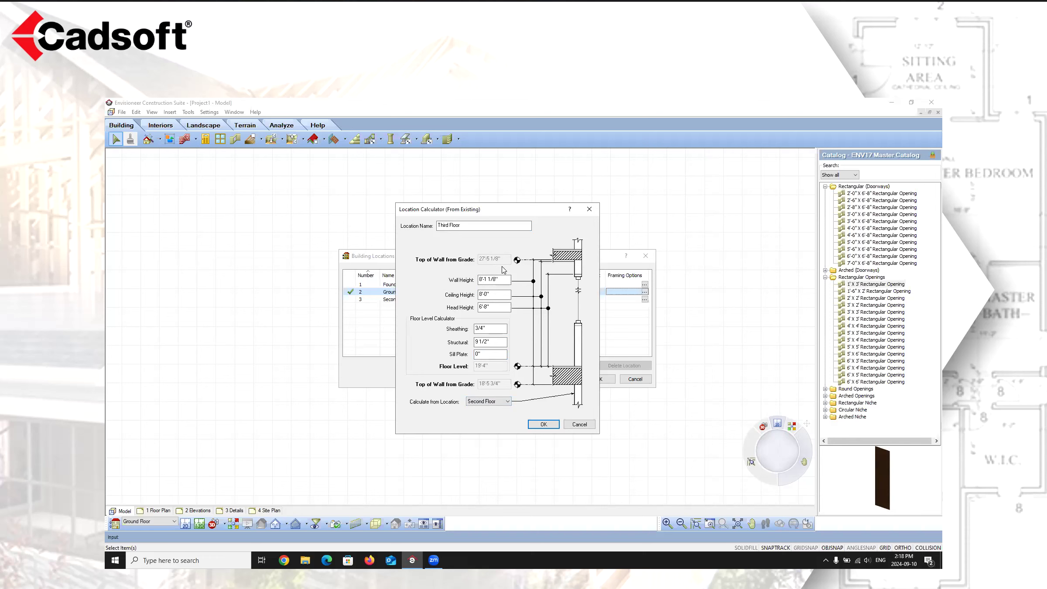
{"action": "left_click", "coordinate": [543, 424]}
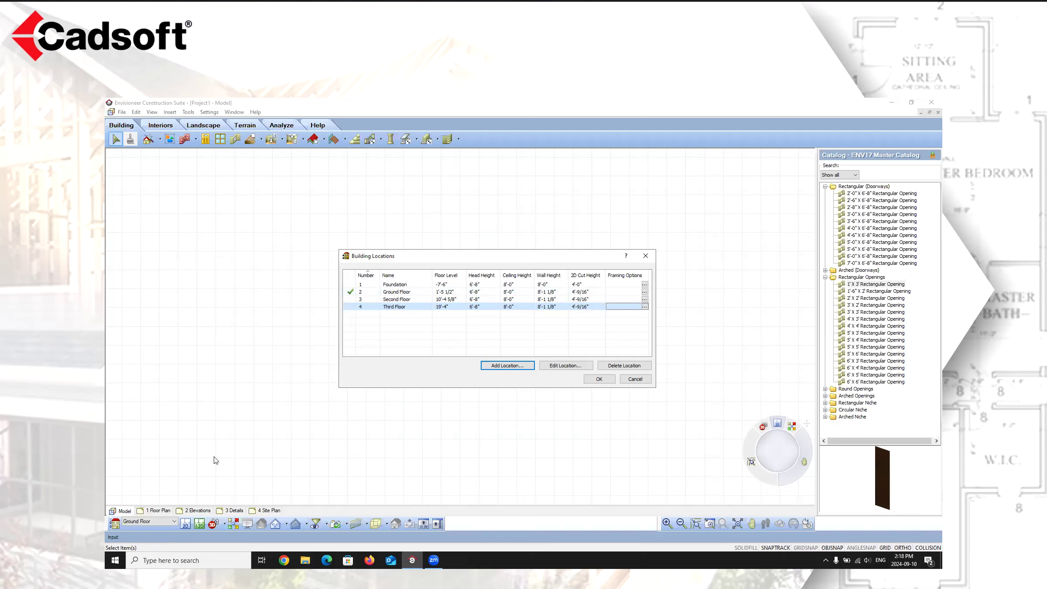
{"action": "left_click", "coordinate": [599, 379]}
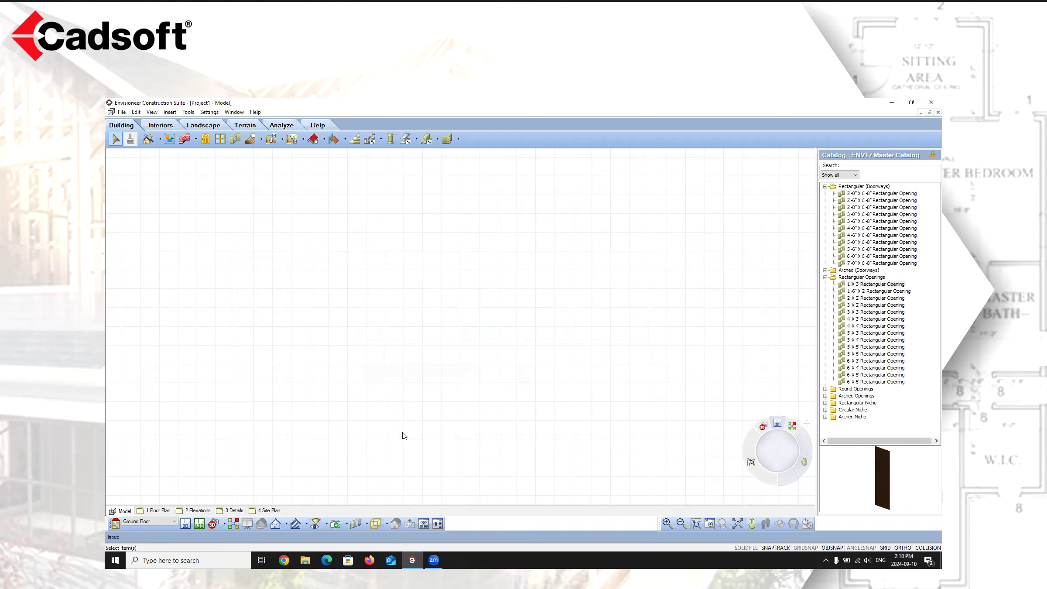
Open the Third Floor's framing options from the building locations and assign General 2 Ply Span Table as its load bearing span table.
{"action": "left_click", "coordinate": [116, 525]}
{"action": "left_click", "coordinate": [646, 308]}
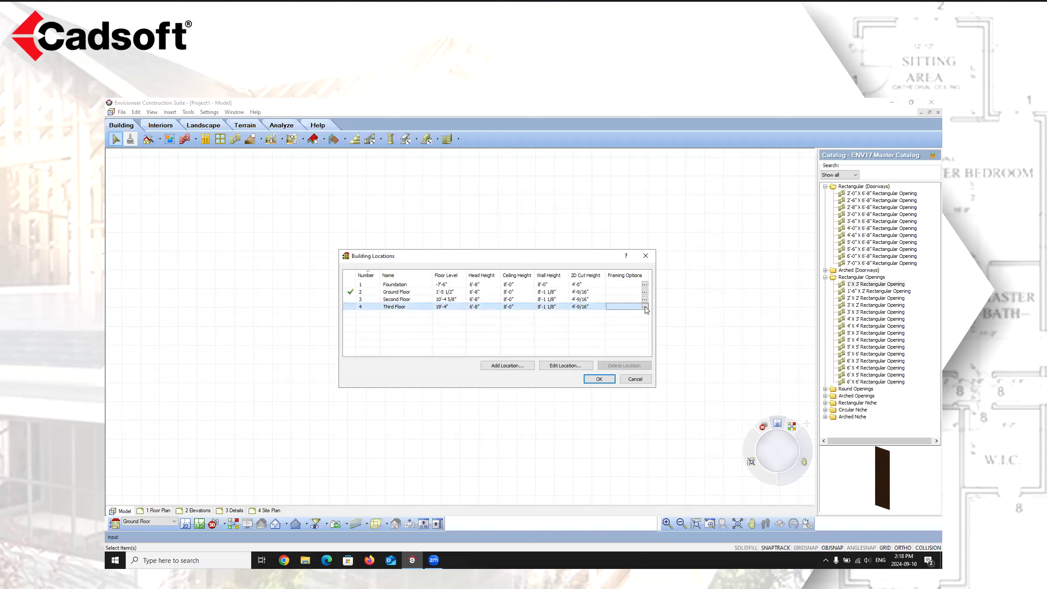
{"action": "left_click", "coordinate": [645, 307]}
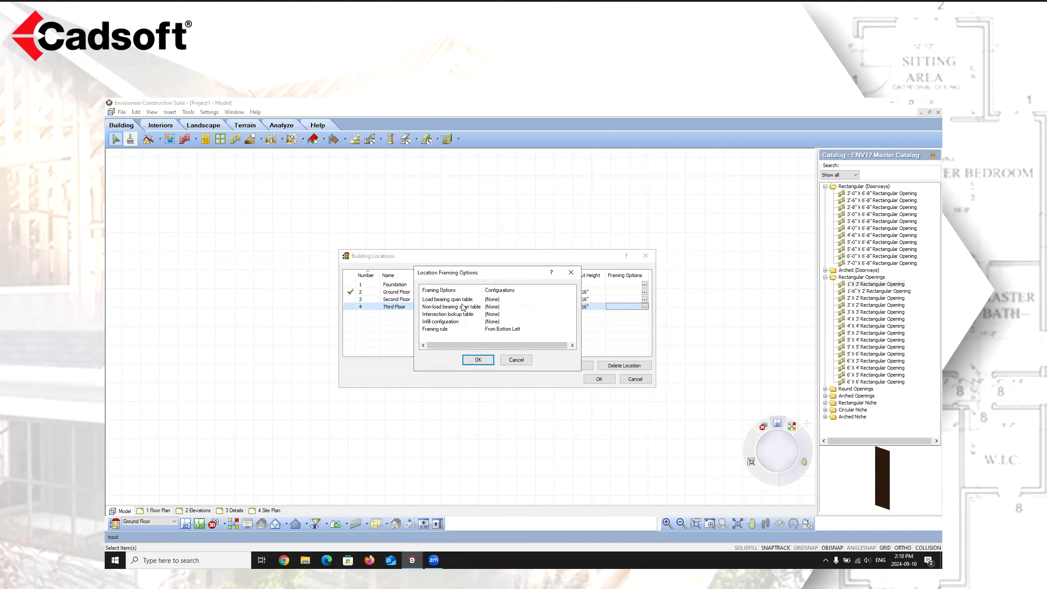
{"action": "left_click", "coordinate": [515, 300]}
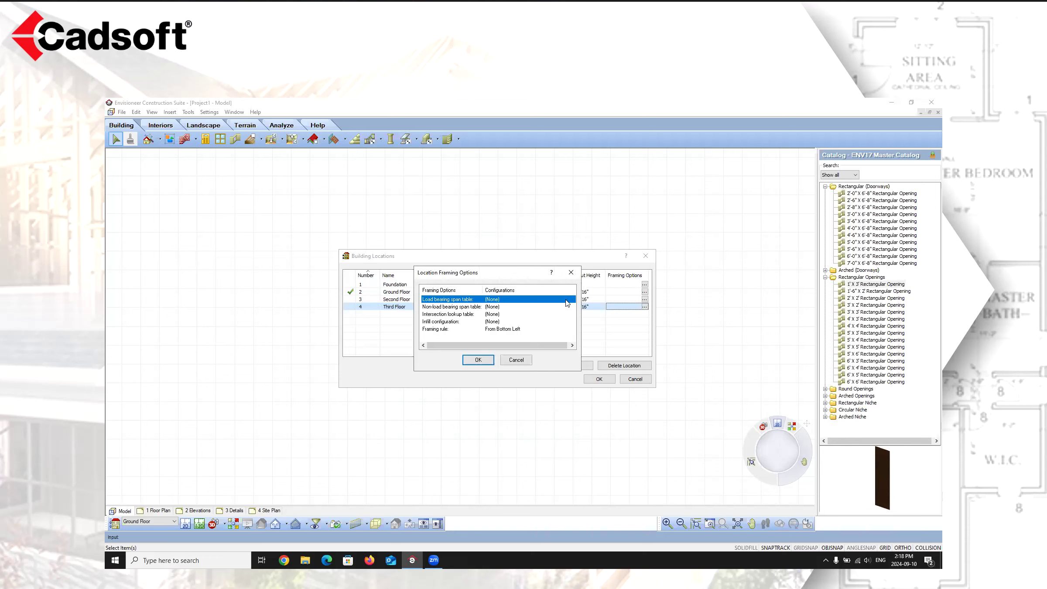
{"action": "left_click", "coordinate": [569, 301]}
{"action": "left_click", "coordinate": [475, 241]}
{"action": "left_click", "coordinate": [549, 419]}
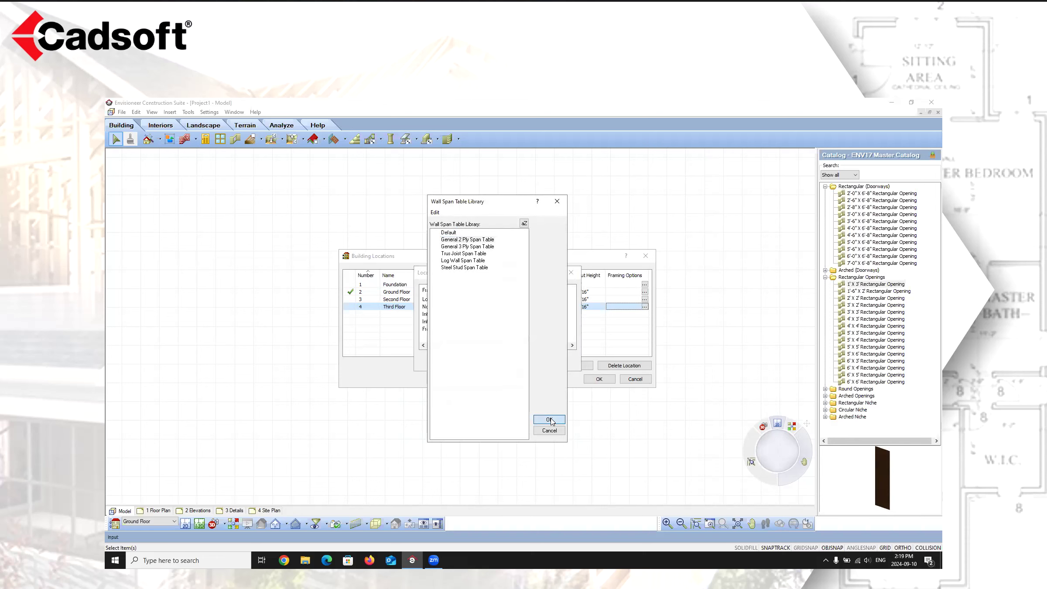
Set the Third Floor's non-load bearing span table to General 2 Ply Span Table.
{"action": "left_click", "coordinate": [575, 307]}
{"action": "left_click", "coordinate": [572, 307]}
{"action": "left_click", "coordinate": [467, 240]}
{"action": "left_click", "coordinate": [549, 419]}
Set the Third Floor's intersection lookup table to Turned Stud.
{"action": "left_click", "coordinate": [535, 311]}
{"action": "left_click", "coordinate": [572, 311]}
{"action": "left_click", "coordinate": [470, 240]}
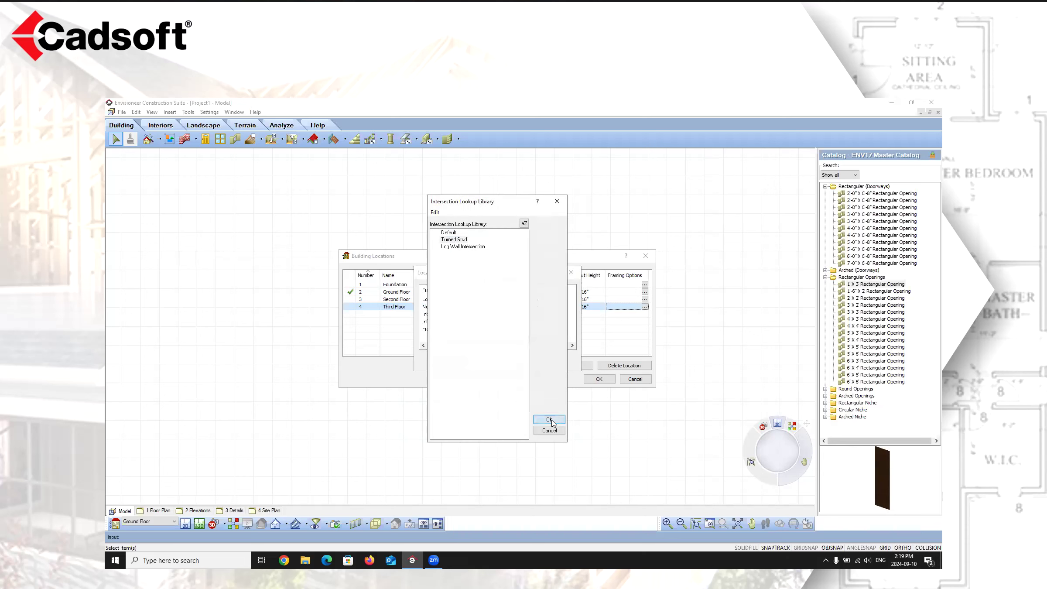
{"action": "left_click", "coordinate": [550, 420]}
Set the Third Floor's infill configuration to 16" O/C - Dbl. Top Plate - Blocked and accept the framing options and building locations.
{"action": "left_click", "coordinate": [540, 322]}
{"action": "left_click", "coordinate": [540, 322]}
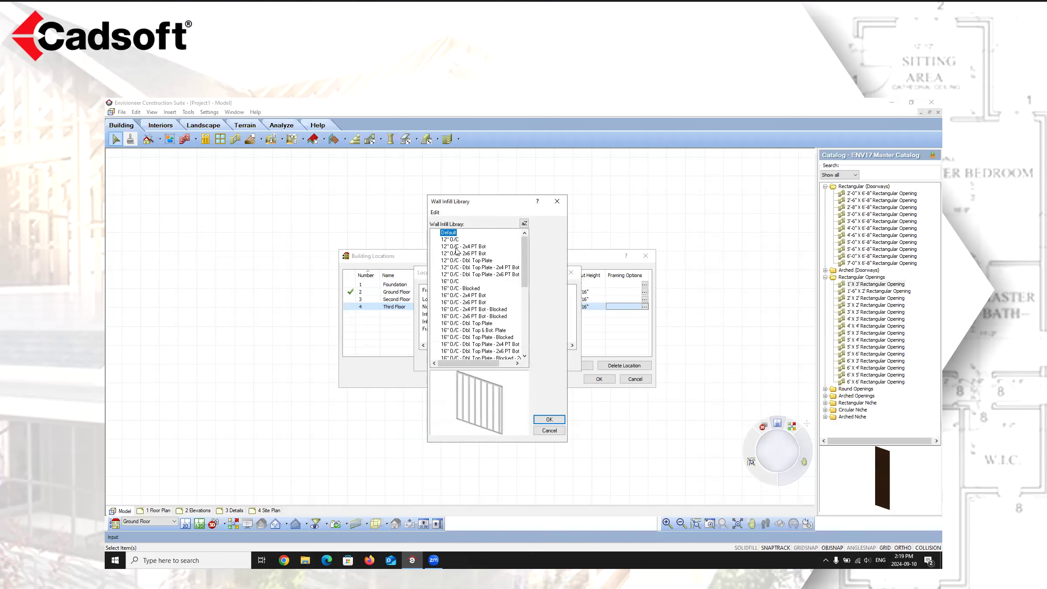
{"action": "left_click", "coordinate": [479, 337]}
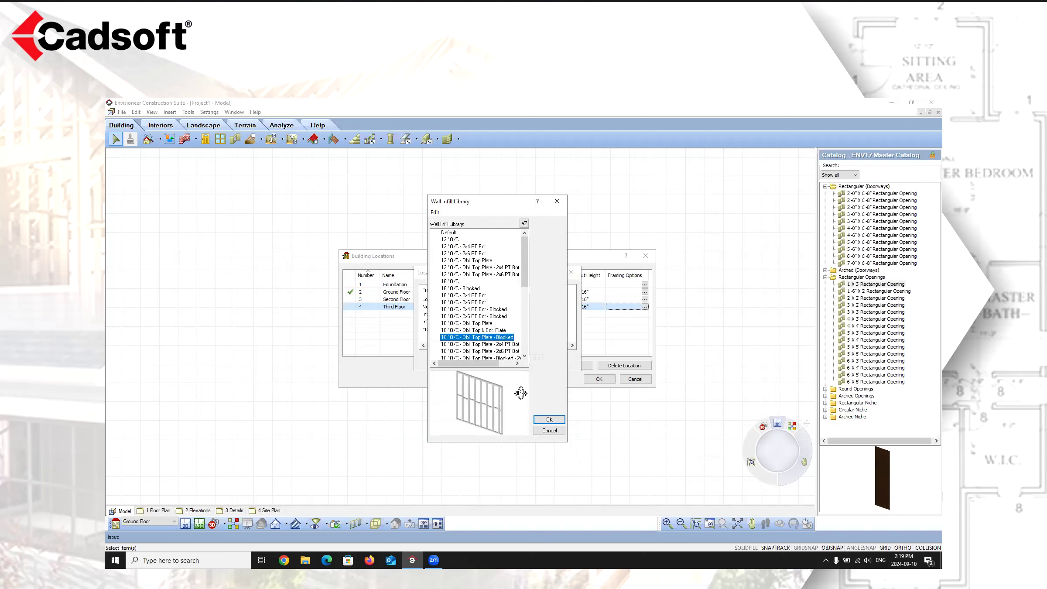
{"action": "left_click", "coordinate": [557, 419]}
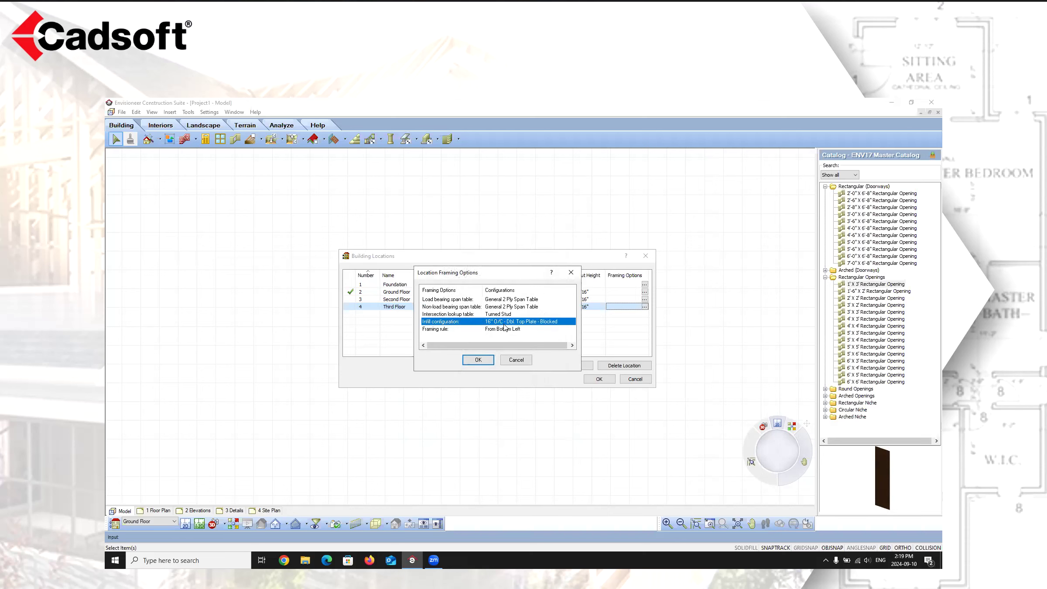
{"action": "left_click", "coordinate": [479, 360]}
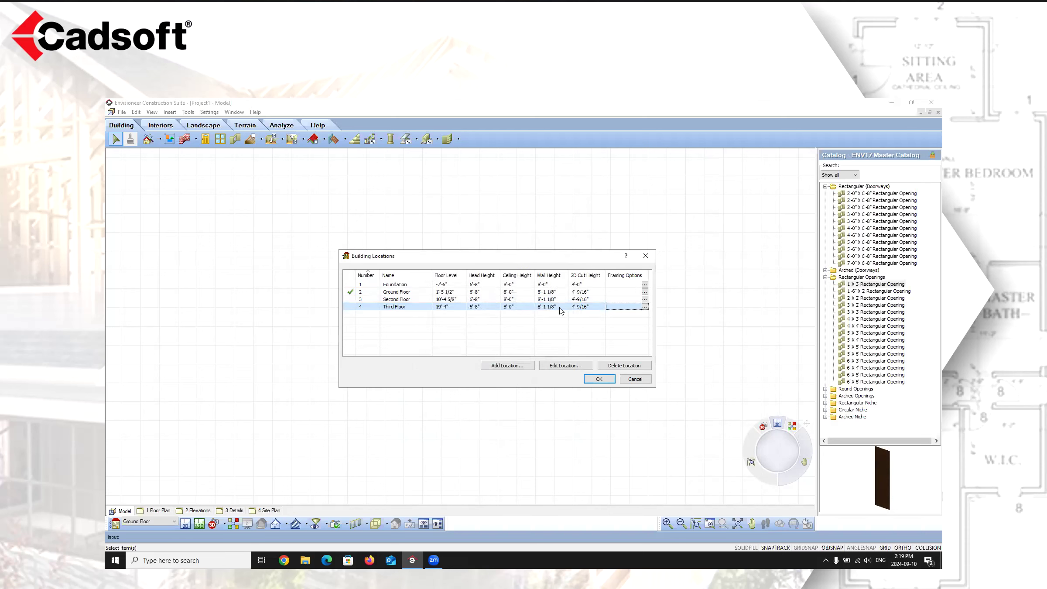
{"action": "left_click", "coordinate": [598, 380]}
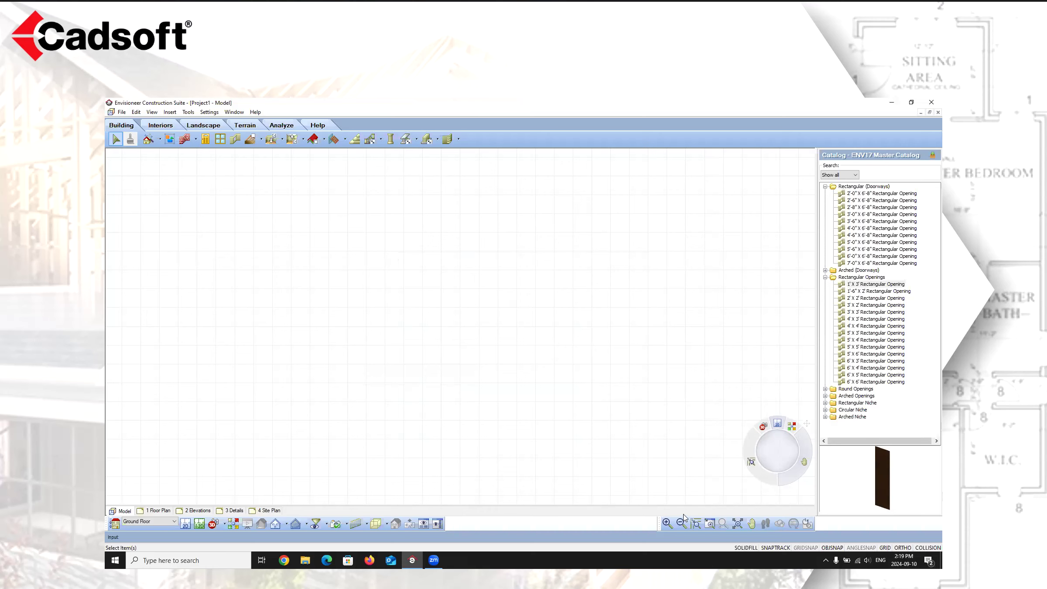
Try toggling the solid fill, angle snap, ortho and grid drawing aids.
{"action": "key", "text": "F9"}
{"action": "key", "text": "F9"}
{"action": "left_click", "coordinate": [747, 549]}
{"action": "left_click", "coordinate": [746, 549]}
{"action": "left_click", "coordinate": [747, 548]}
{"action": "left_click", "coordinate": [862, 548]}
{"action": "left_click", "coordinate": [903, 548]}
{"action": "left_click", "coordinate": [884, 548]}
{"action": "left_click", "coordinate": [885, 548]}
{"action": "left_click", "coordinate": [170, 113]}
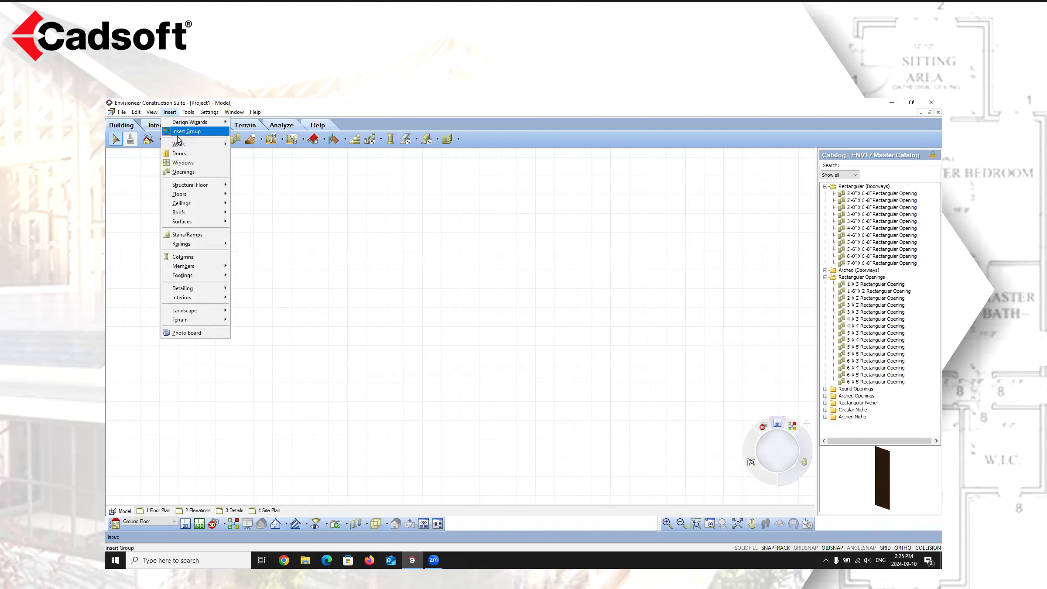
{"action": "mouse_move", "coordinate": [192, 144]}
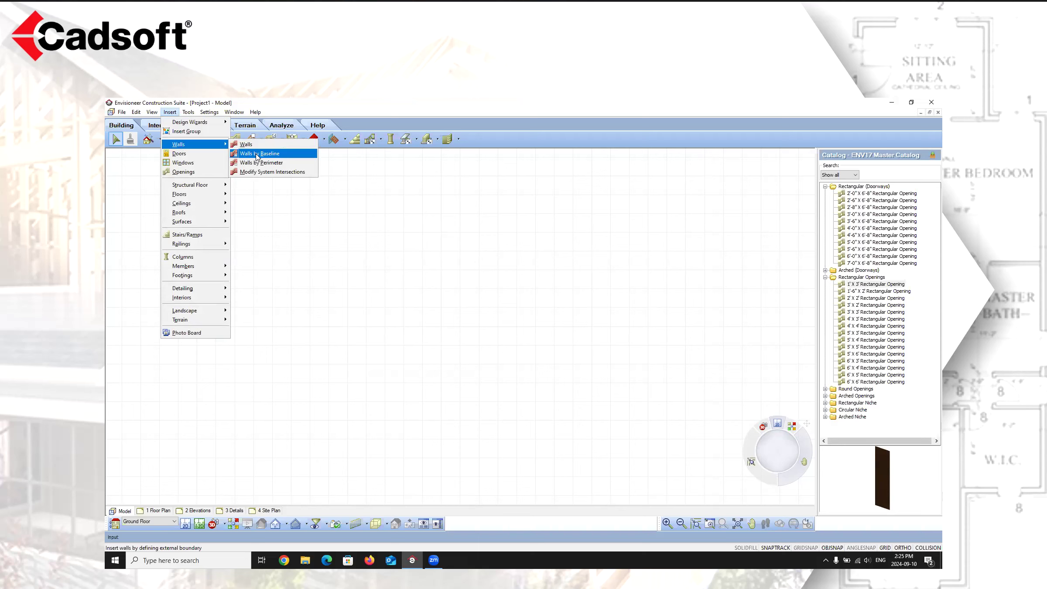
{"action": "left_click", "coordinate": [295, 102]}
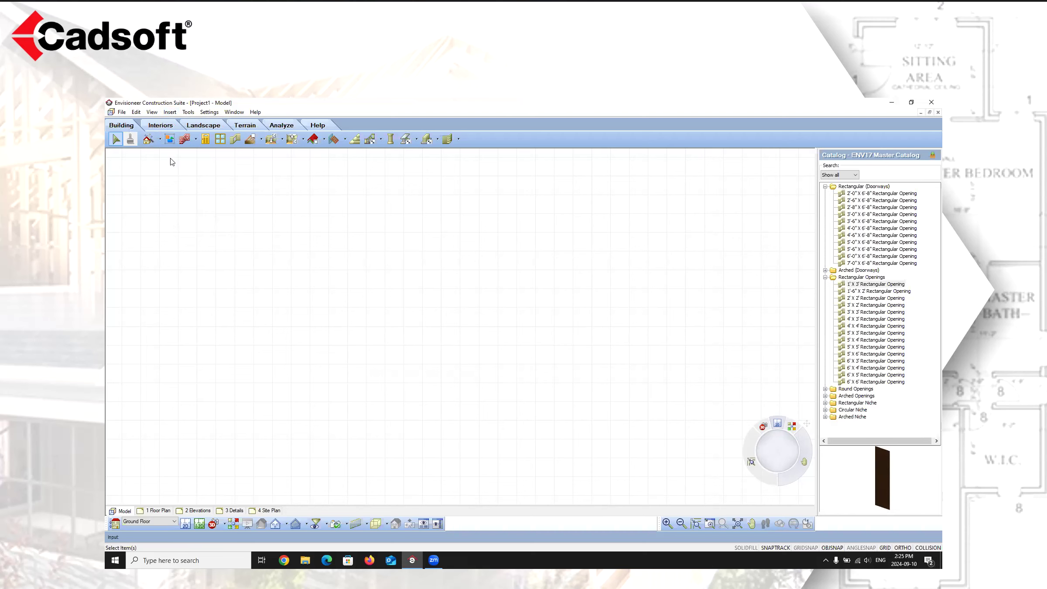
Start a Walls by Perimeter outline using the 2x6 Brick Wall, with a 25' horizontal first segment in the lower part of the plan.
{"action": "left_click", "coordinate": [197, 141]}
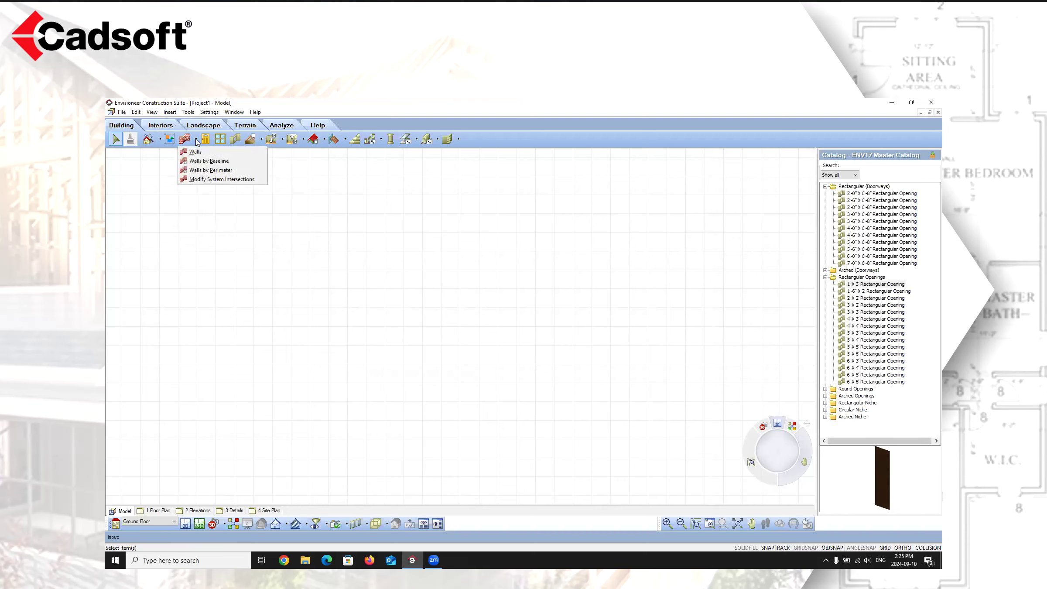
{"action": "left_click", "coordinate": [211, 170]}
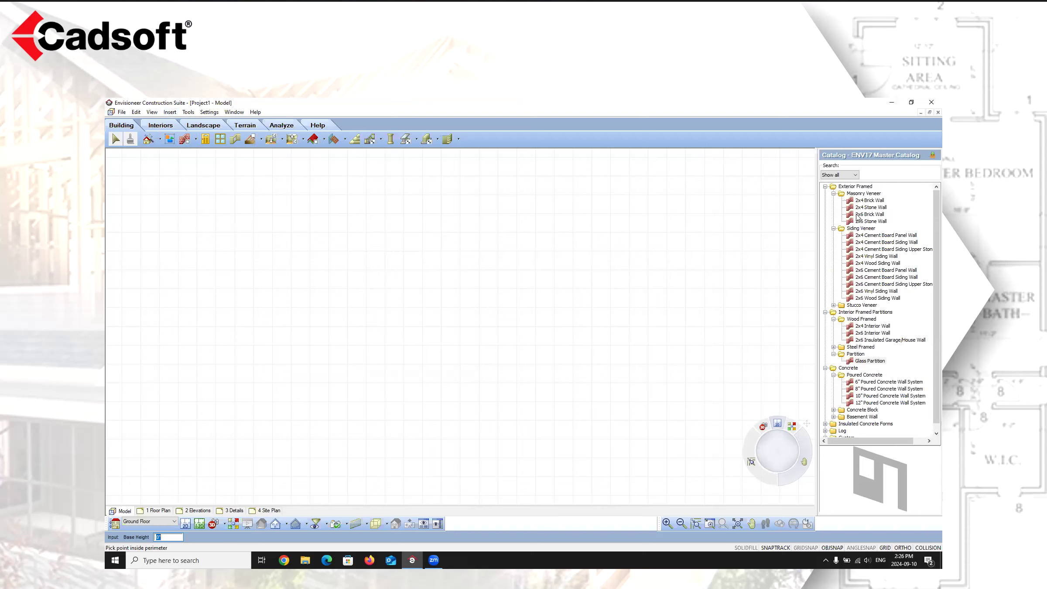
{"action": "left_click", "coordinate": [870, 214]}
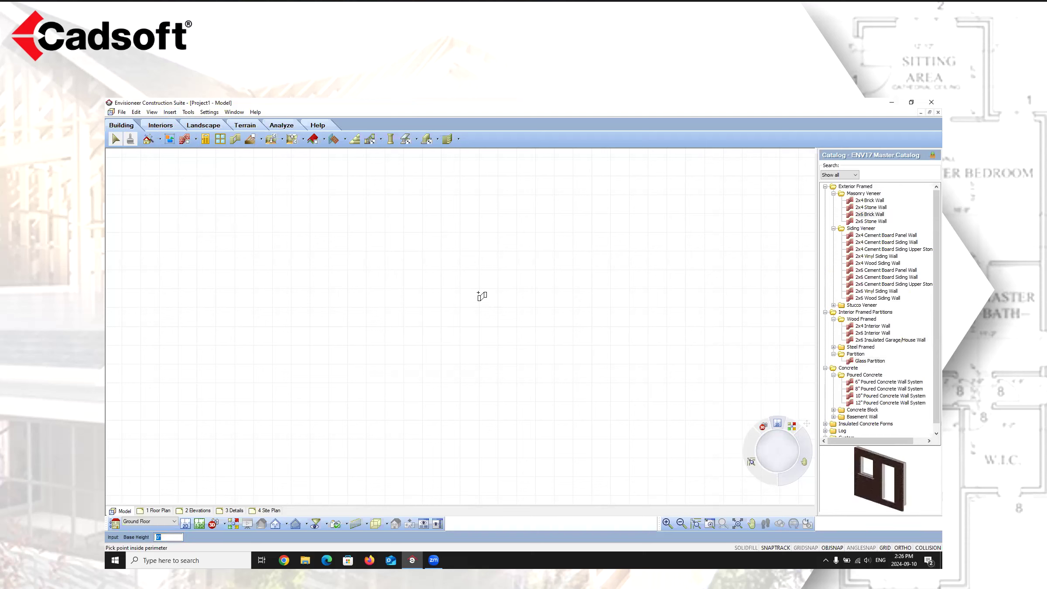
{"action": "left_click", "coordinate": [311, 400]}
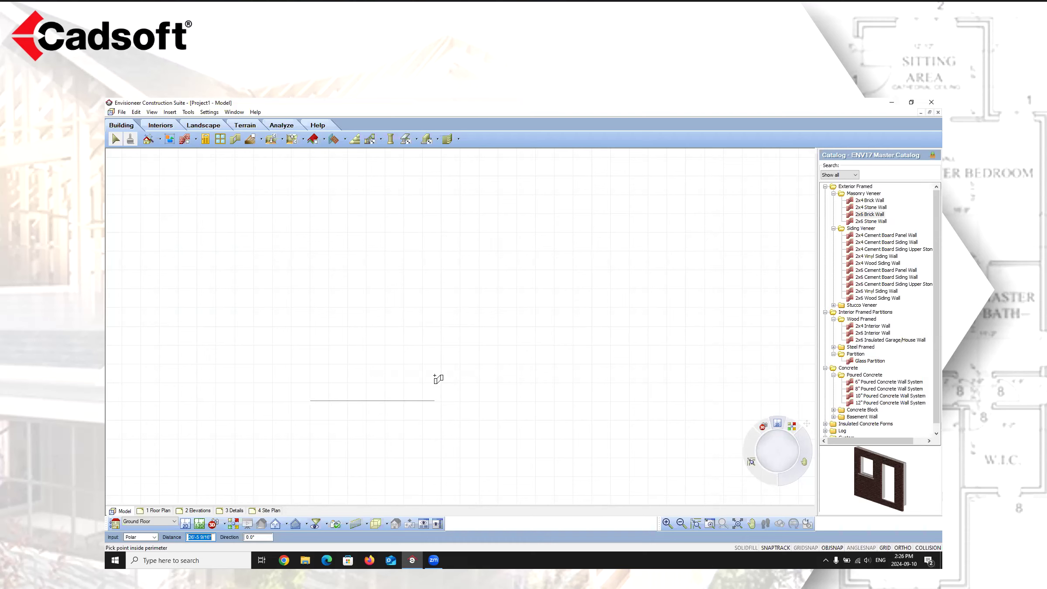
{"action": "type", "text": "25"}
{"action": "type", "text": "25"}
{"action": "key", "text": "Return"}
Continue the wall outline with a 10' vertical segment, a 5' horizontal segment and a 20' vertical segment.
{"action": "type", "text": "10"}
{"action": "key", "text": "Return"}
{"action": "left_click", "coordinate": [427, 354]}
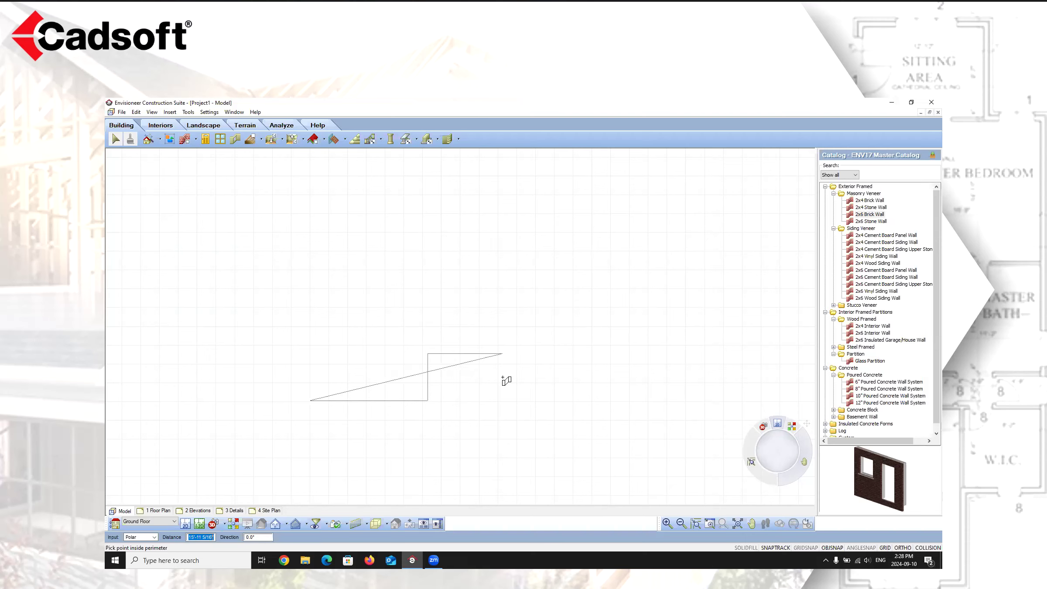
{"action": "type", "text": "5"}
{"action": "key", "text": "Return"}
{"action": "left_click", "coordinate": [452, 349]}
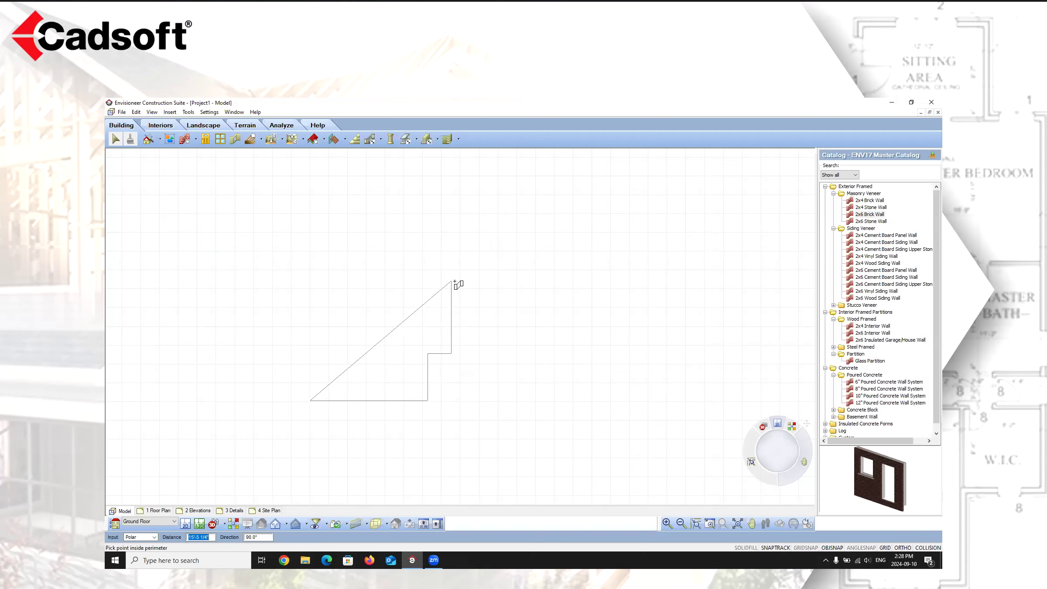
{"action": "type", "text": "29"}
{"action": "key", "text": "Return"}
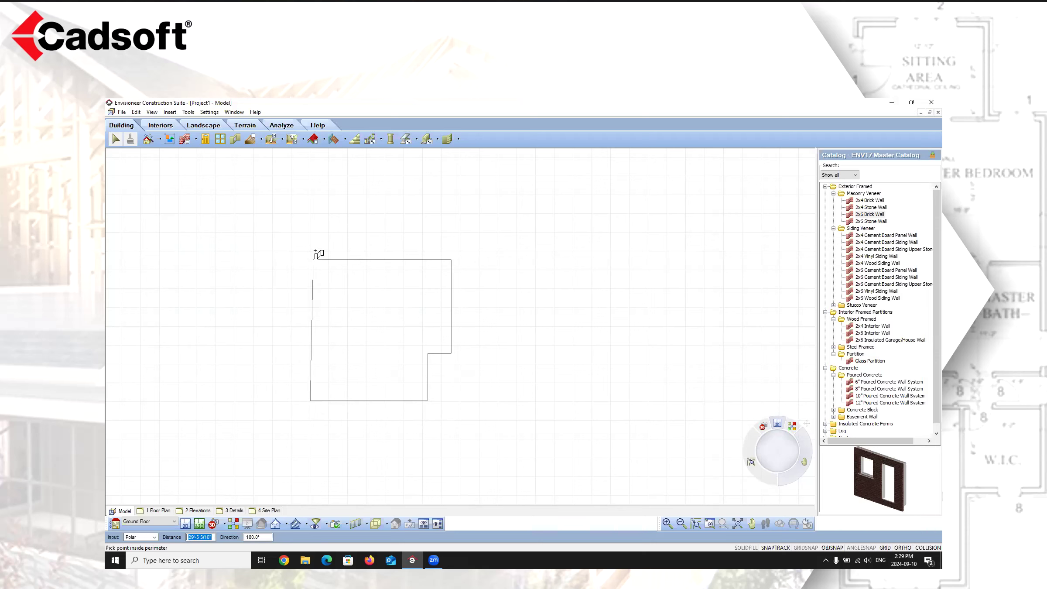
Add the 30' upper segment aligned with the start point, then finish the walls using Outer Face of Veneer and a 0" offset towards outside.
{"action": "scroll", "coordinate": [311, 256], "scroll_direction": "up", "scroll_amount": 3}
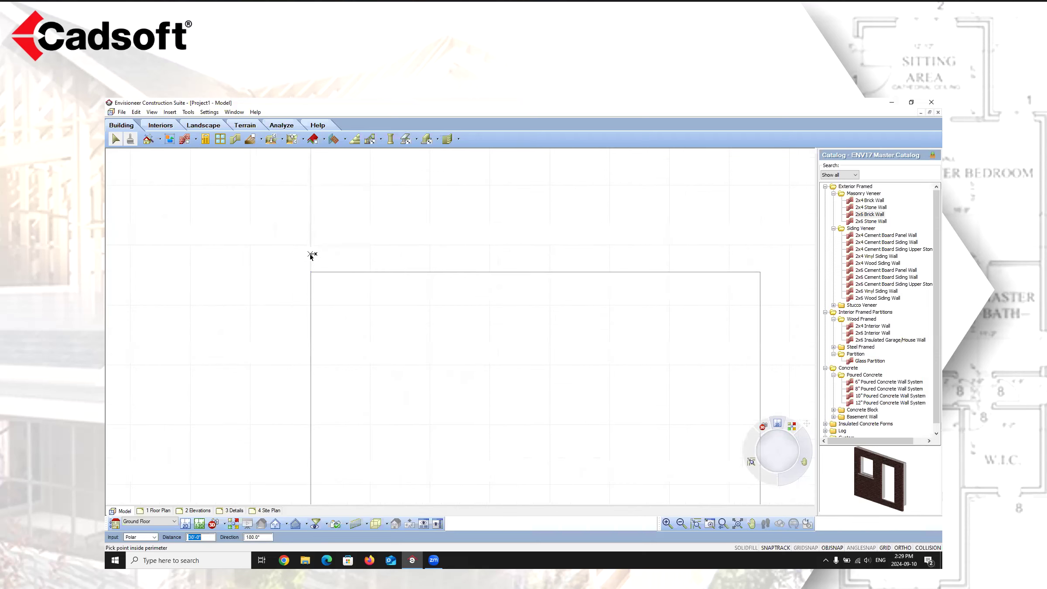
{"action": "scroll", "coordinate": [311, 258], "scroll_direction": "up", "scroll_amount": 5}
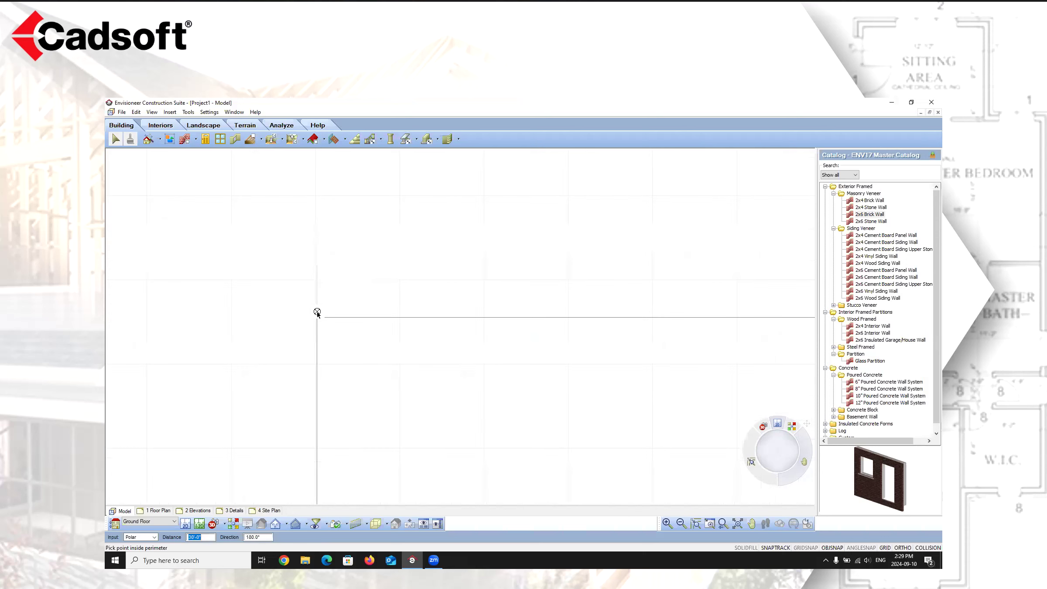
{"action": "scroll", "coordinate": [317, 312], "scroll_direction": "down", "scroll_amount": 8}
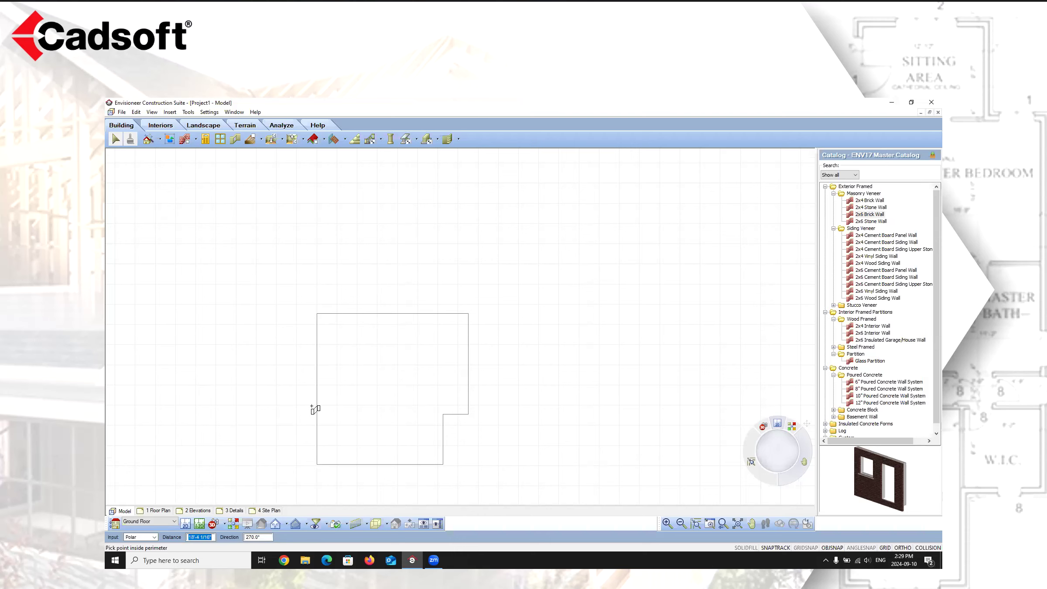
{"action": "right_click", "coordinate": [348, 369]}
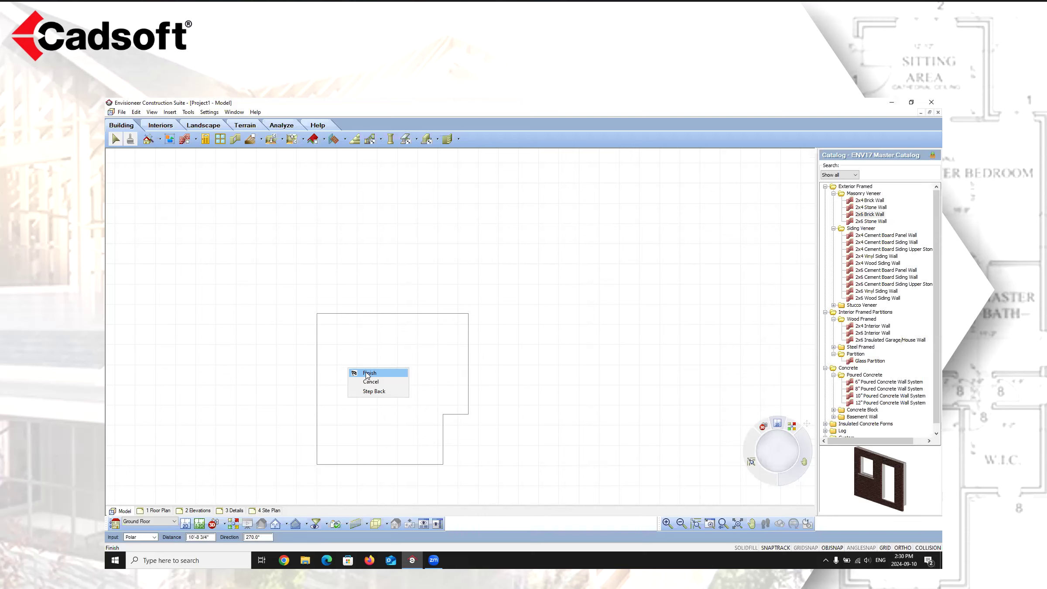
{"action": "left_click", "coordinate": [367, 373]}
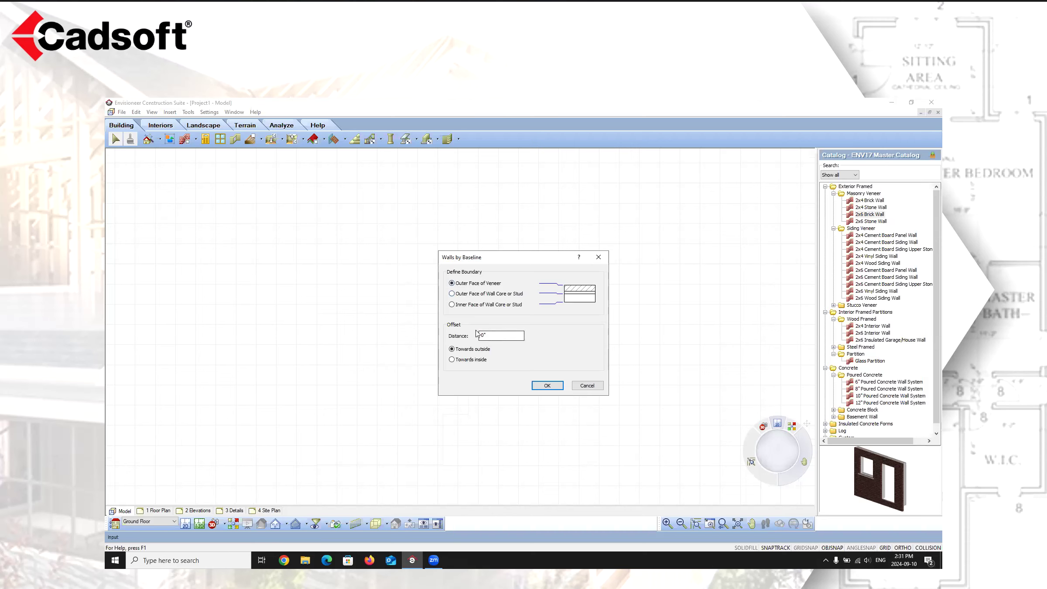
{"action": "left_click", "coordinate": [545, 386]}
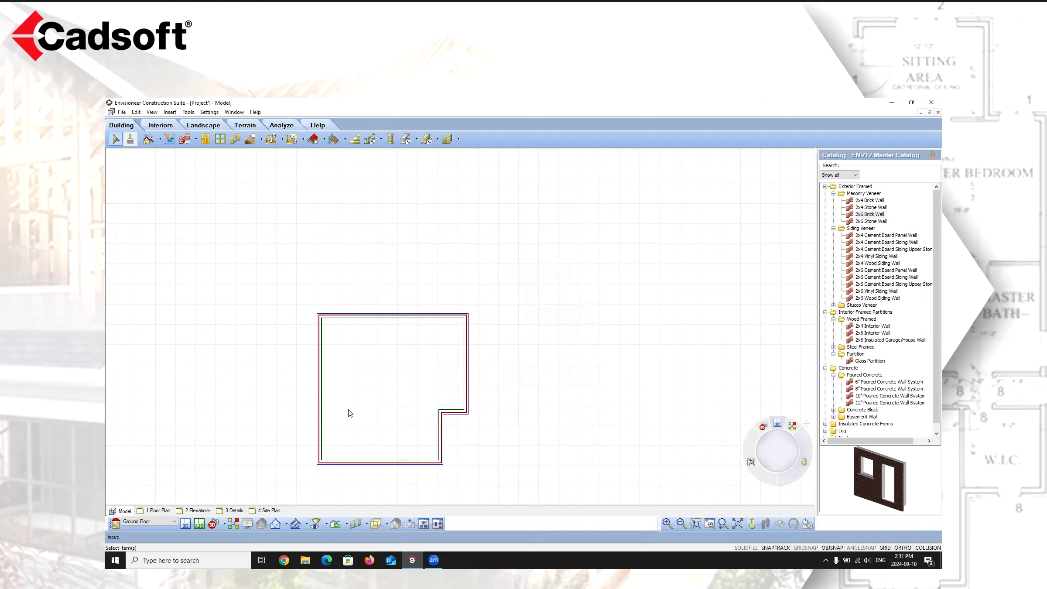
Check the dimensions of the long side wall, the short notch wall and the upper wall.
{"action": "left_click", "coordinate": [324, 362]}
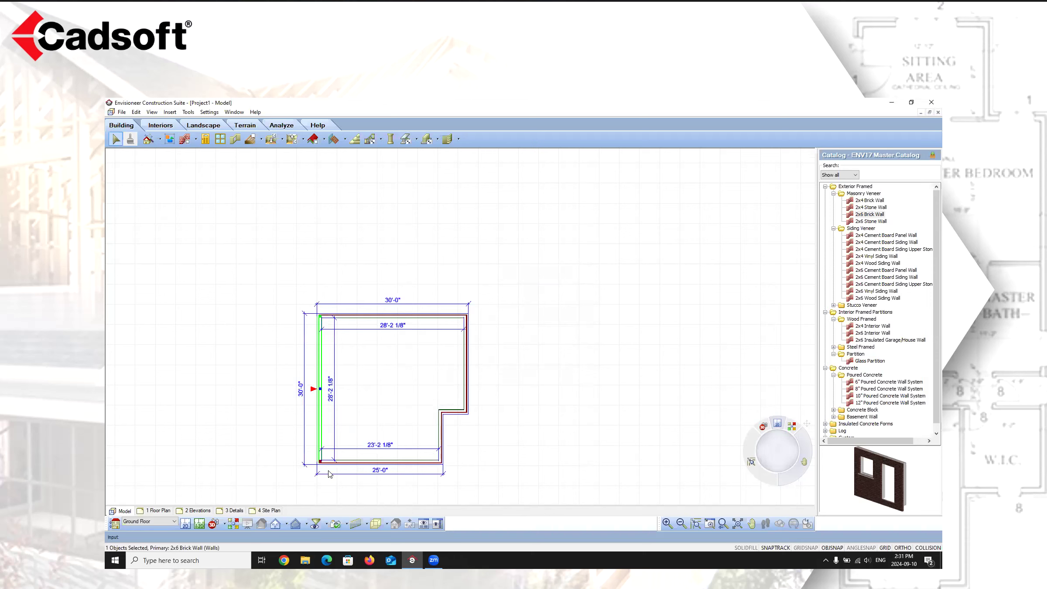
{"action": "left_click", "coordinate": [448, 413]}
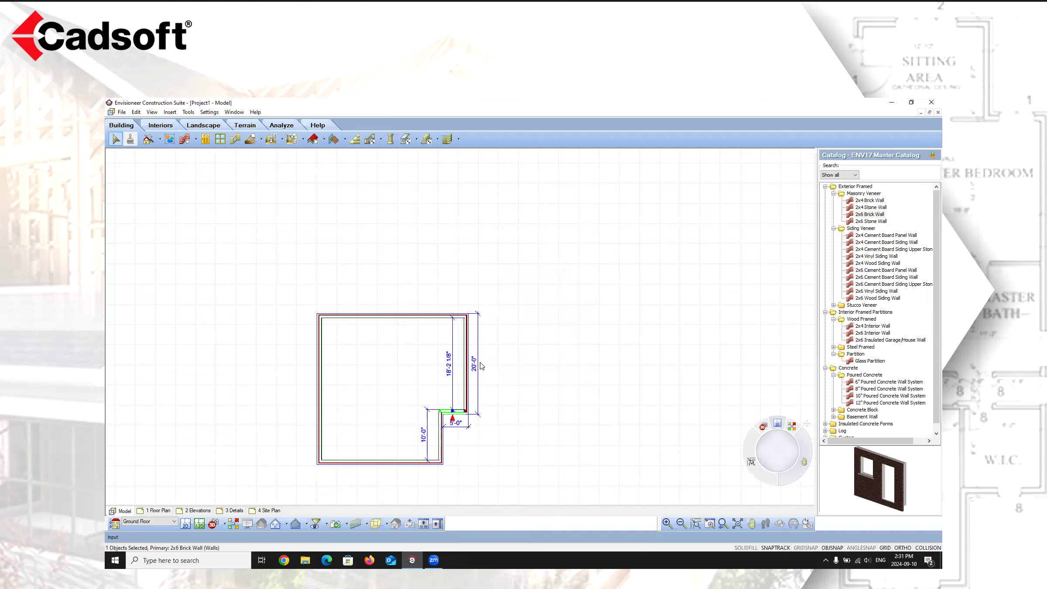
{"action": "left_click", "coordinate": [405, 321]}
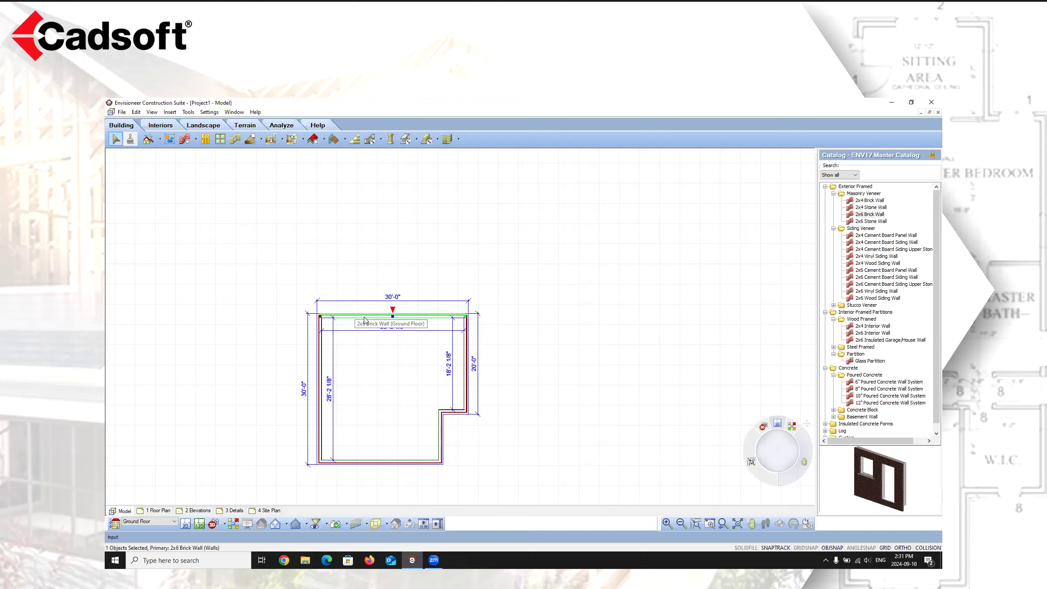
{"action": "left_click", "coordinate": [519, 393]}
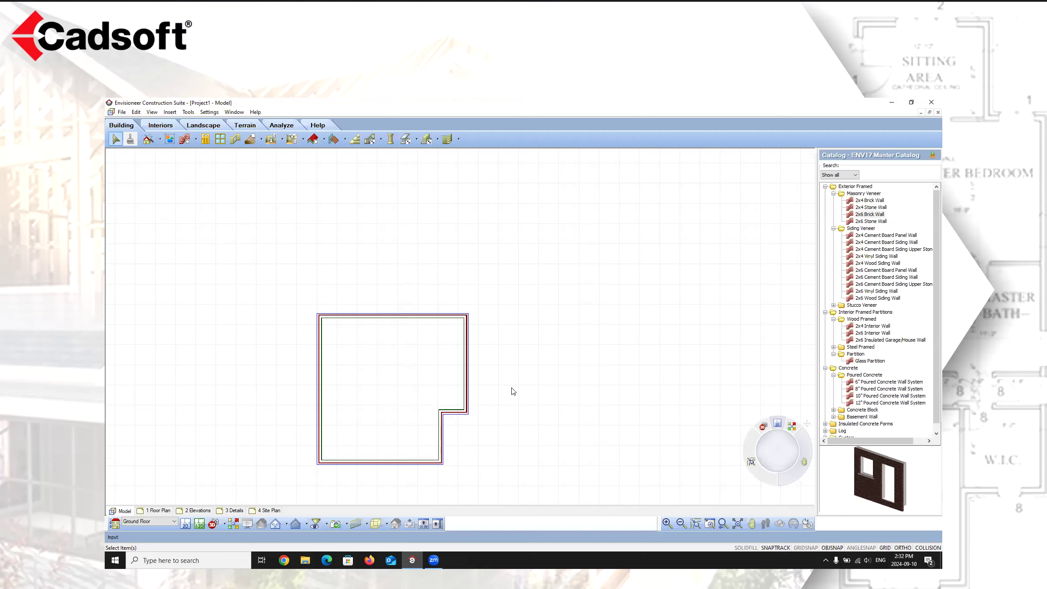
Start the Walls command with the wood-framed 2x6 Interior Wall from the catalog.
{"action": "left_click", "coordinate": [174, 113]}
{"action": "mouse_move", "coordinate": [197, 144]}
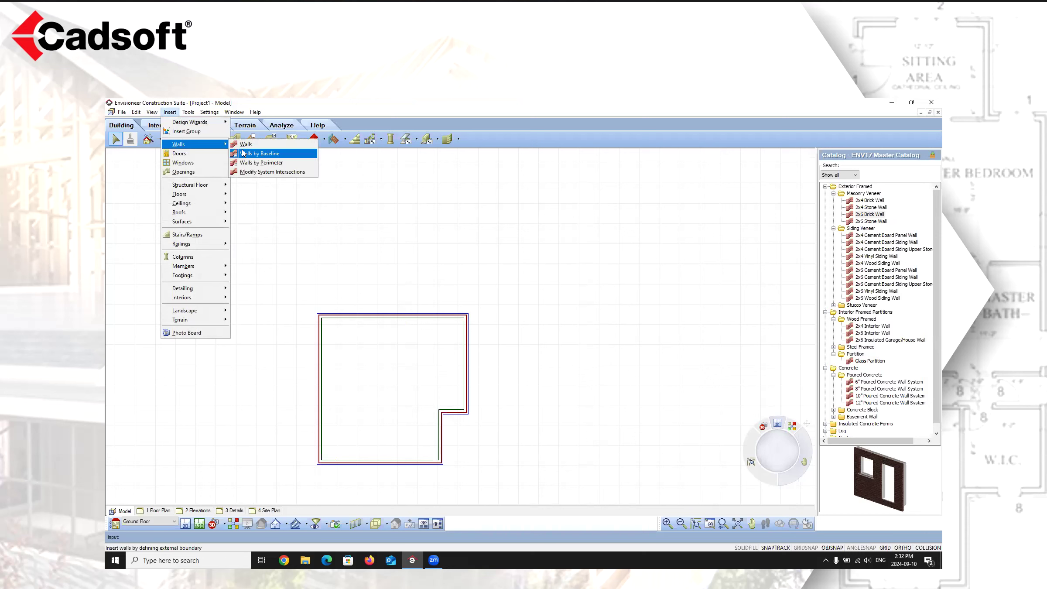
{"action": "left_click", "coordinate": [249, 145]}
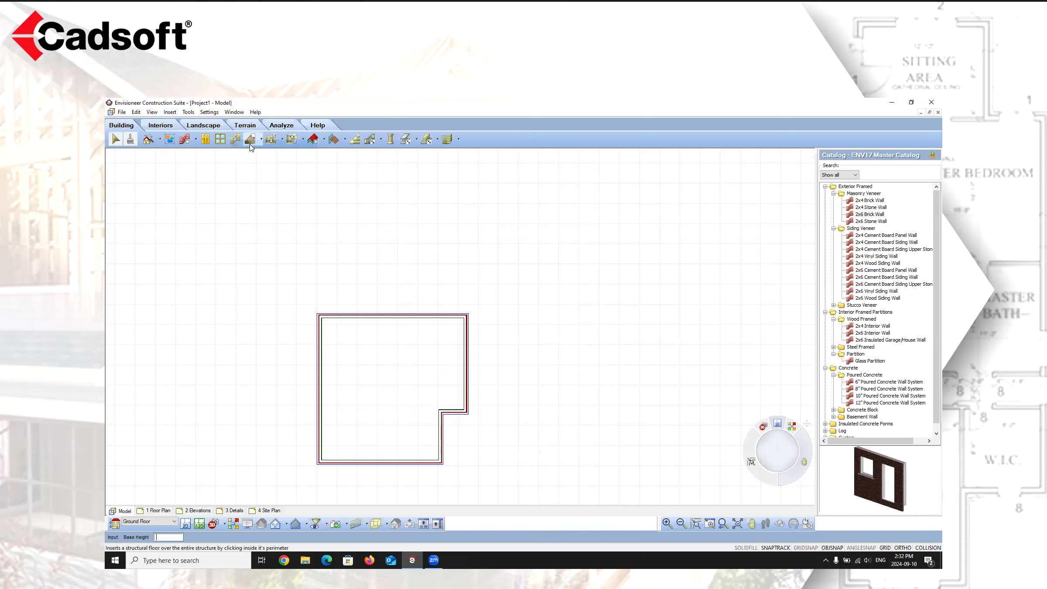
{"action": "left_click", "coordinate": [195, 140]}
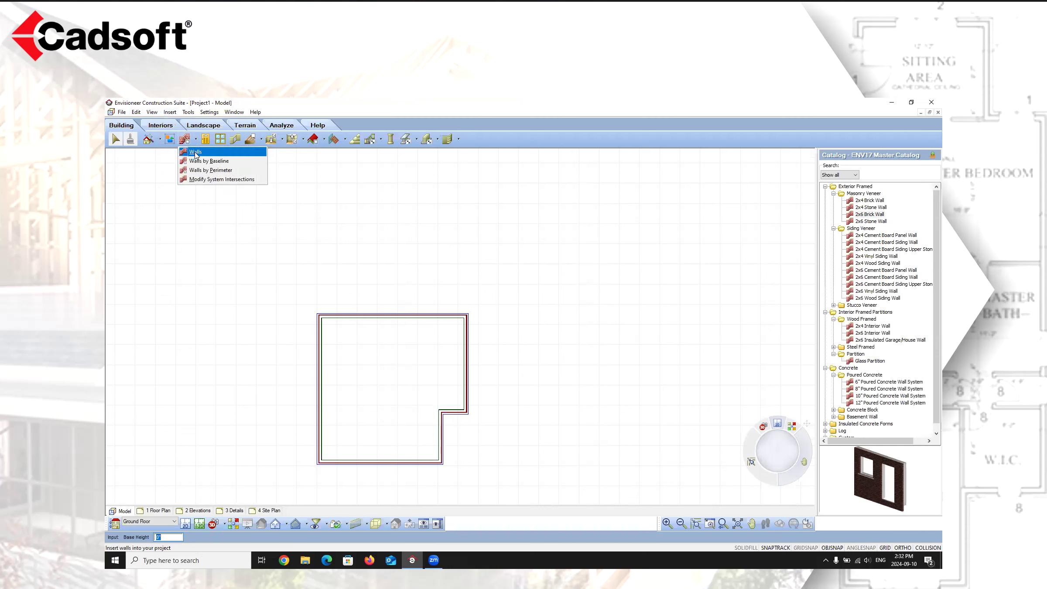
{"action": "left_click", "coordinate": [194, 153]}
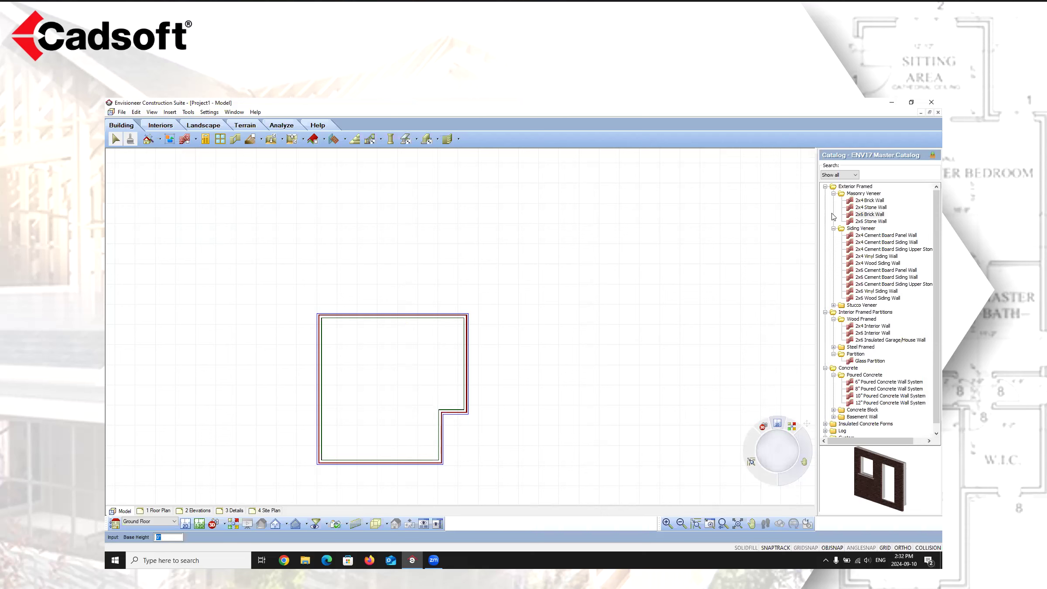
{"action": "left_click", "coordinate": [834, 228]}
{"action": "left_click", "coordinate": [825, 298]}
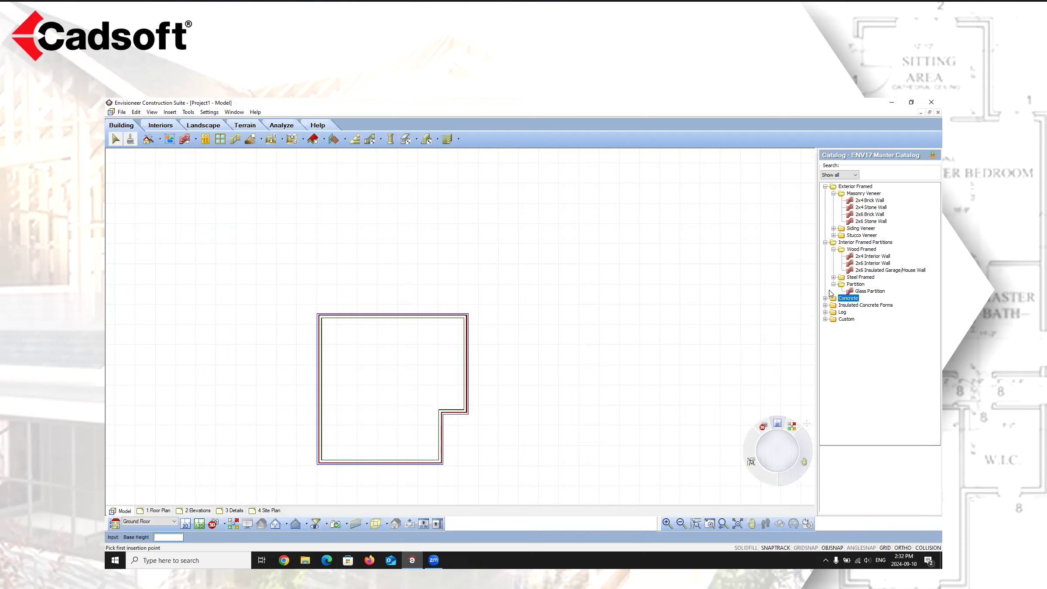
{"action": "left_click", "coordinate": [834, 284]}
{"action": "left_click", "coordinate": [870, 263]}
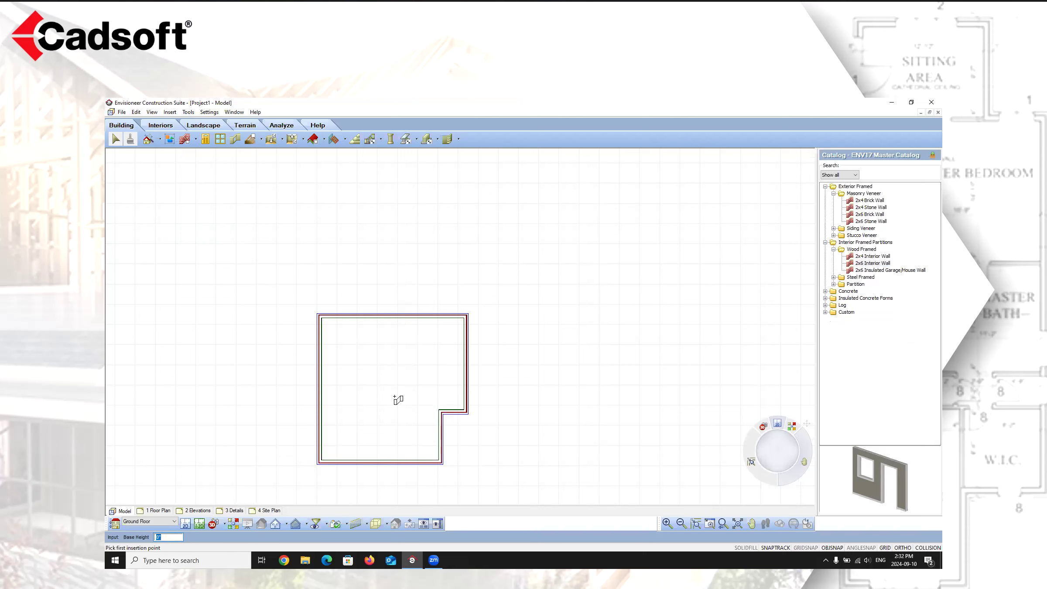
Examine the ground floor plan at several magnifications with the zoom in and zoom out commands.
{"action": "scroll", "coordinate": [403, 426], "scroll_direction": "down", "scroll_amount": 3}
{"action": "scroll", "coordinate": [402, 420], "scroll_direction": "up", "scroll_amount": 2}
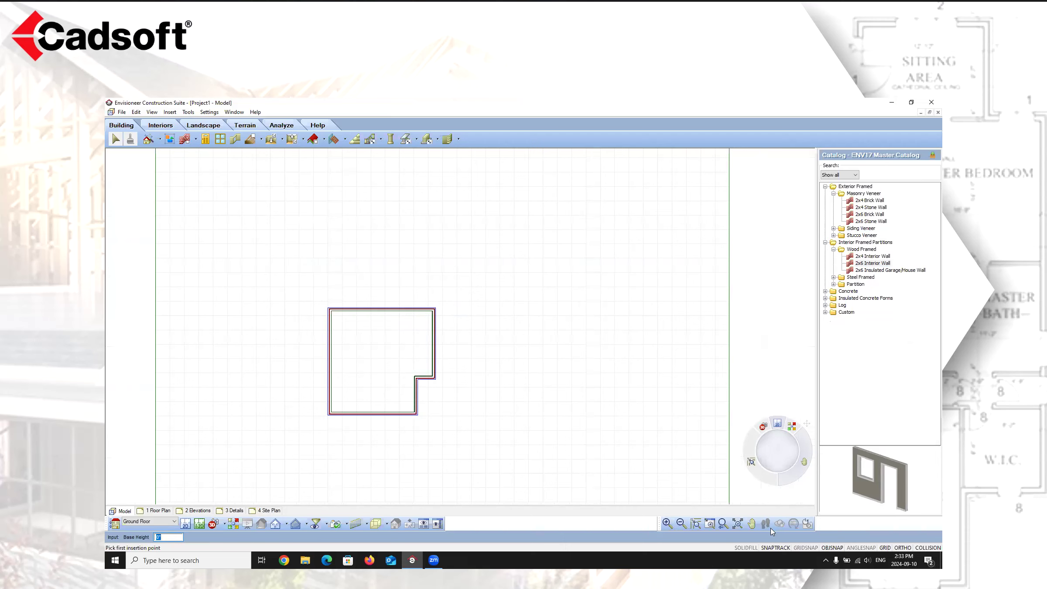
{"action": "left_click", "coordinate": [682, 525]}
{"action": "left_click", "coordinate": [682, 525]}
{"action": "left_click", "coordinate": [671, 524]}
{"action": "left_click", "coordinate": [671, 525]}
{"action": "left_click", "coordinate": [667, 524]}
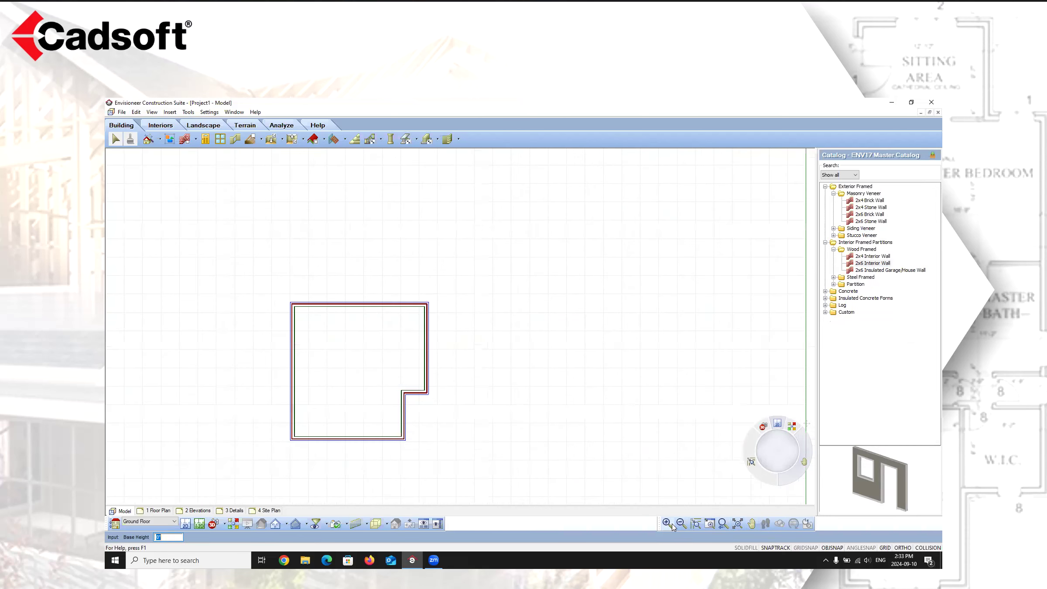
{"action": "left_click", "coordinate": [668, 524]}
{"action": "left_click", "coordinate": [668, 523]}
{"action": "left_click", "coordinate": [668, 524]}
{"action": "left_click", "coordinate": [682, 525]}
{"action": "left_click", "coordinate": [682, 524]}
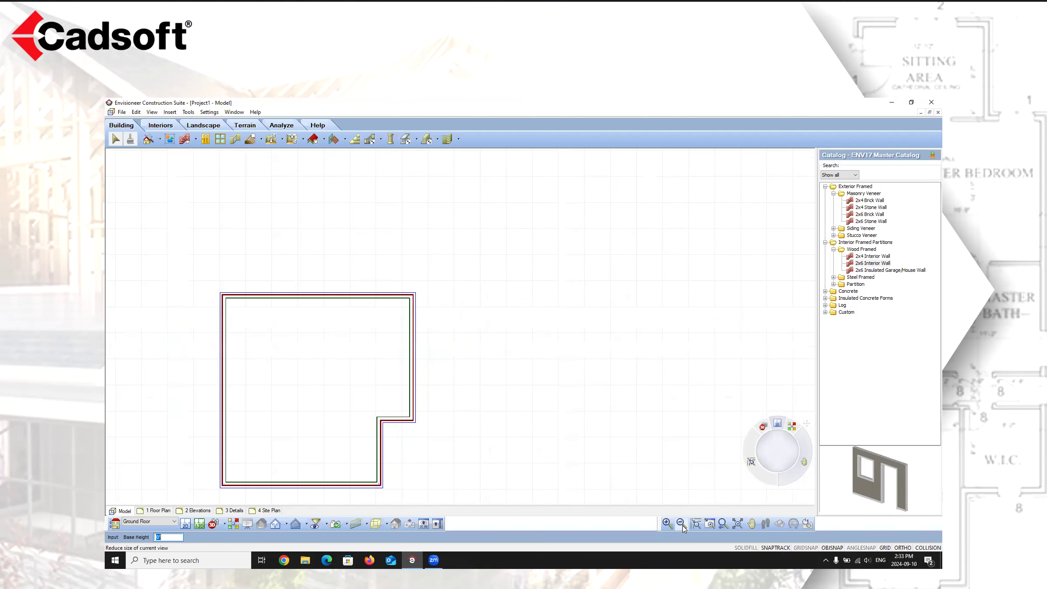
{"action": "left_click", "coordinate": [682, 525]}
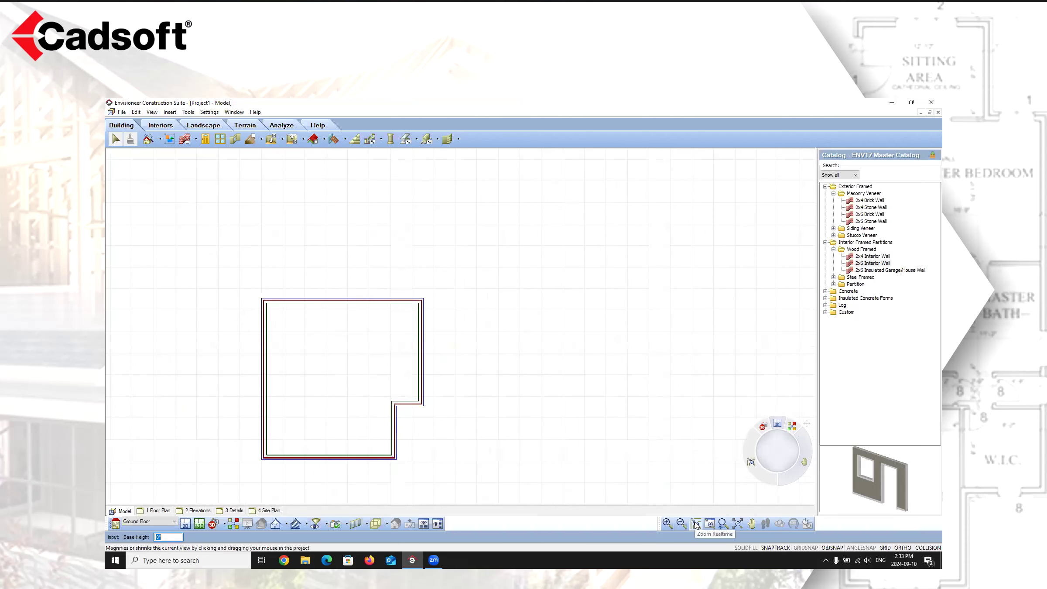
View the lower half of the house with a window zoom, restore the previous view and fit the whole plan.
{"action": "left_click", "coordinate": [710, 524]}
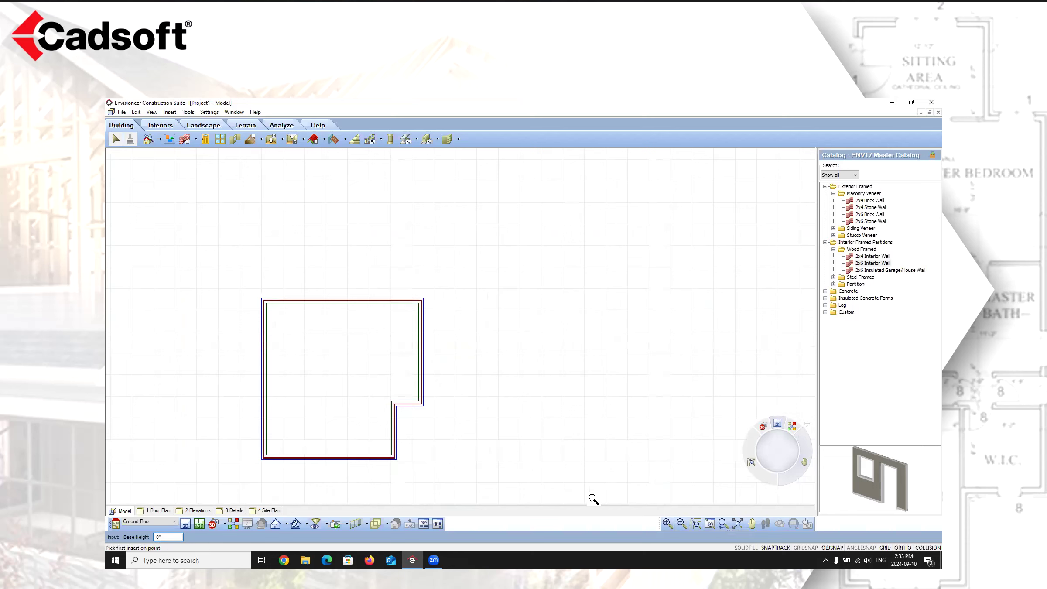
{"action": "mouse_move", "coordinate": [237, 367]}
{"action": "left_mouse_down"}
{"action": "mouse_move", "coordinate": [309, 425]}
{"action": "mouse_move", "coordinate": [470, 479]}
{"action": "left_mouse_up"}
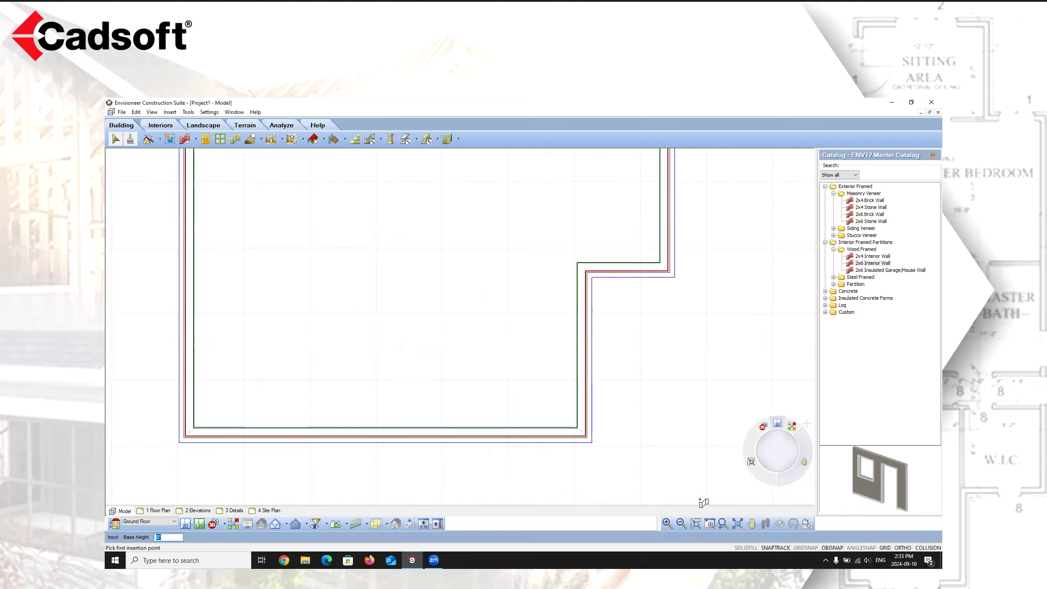
{"action": "left_click", "coordinate": [723, 523]}
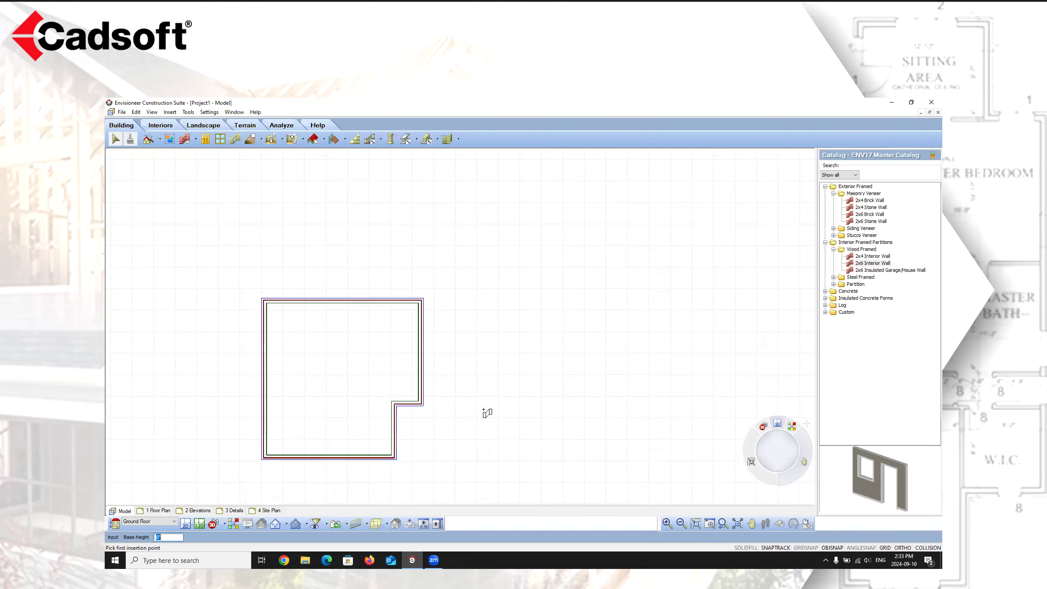
{"action": "left_click", "coordinate": [738, 524]}
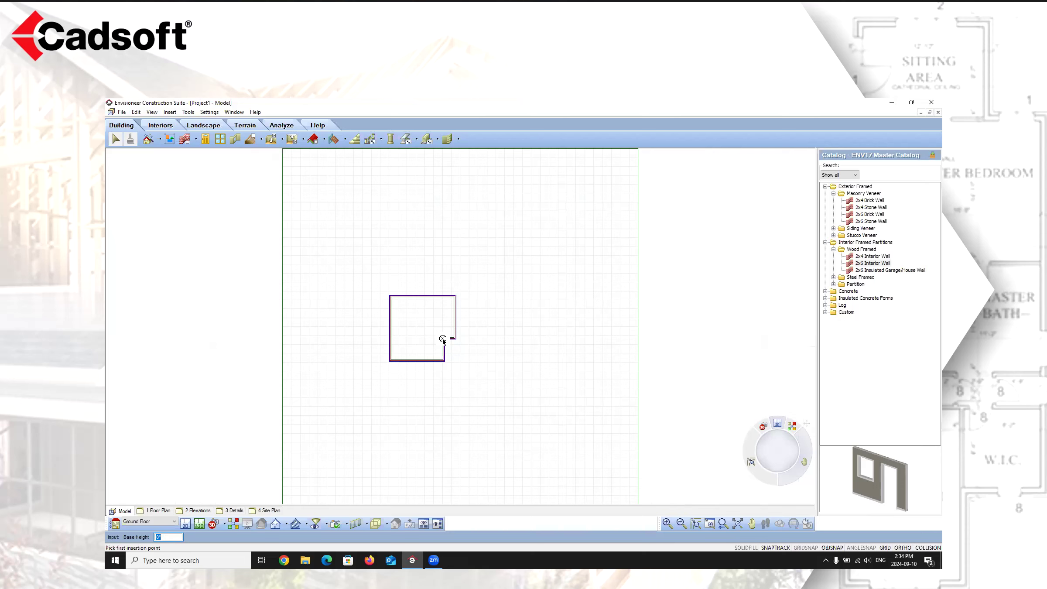
Examine the plan around the inner corner of the notch, both close up and from far out.
{"action": "scroll", "coordinate": [442, 338], "scroll_direction": "up", "scroll_amount": 8}
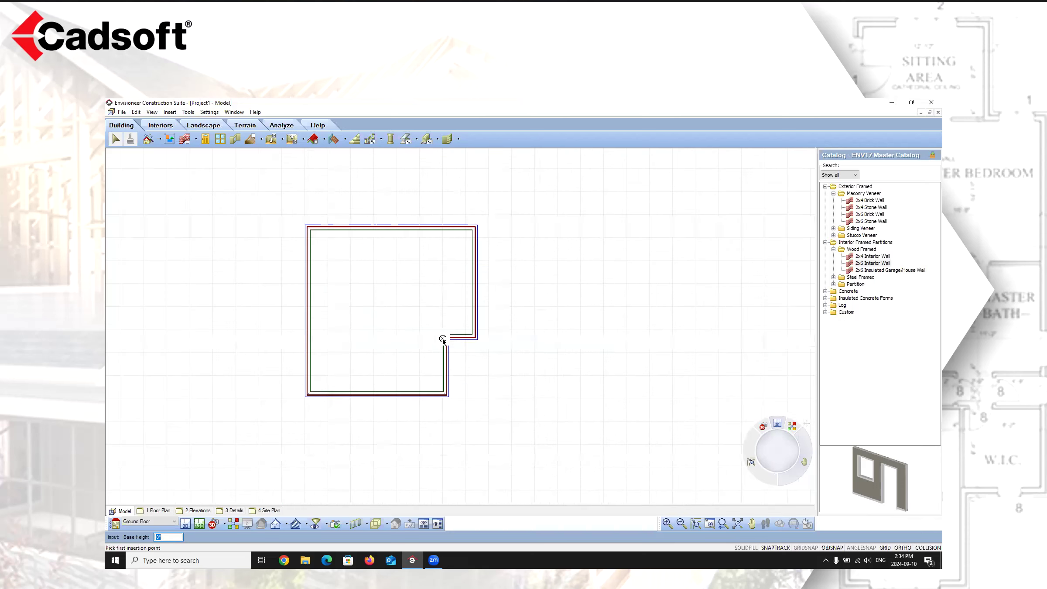
{"action": "scroll", "coordinate": [442, 338], "scroll_direction": "up", "scroll_amount": 1}
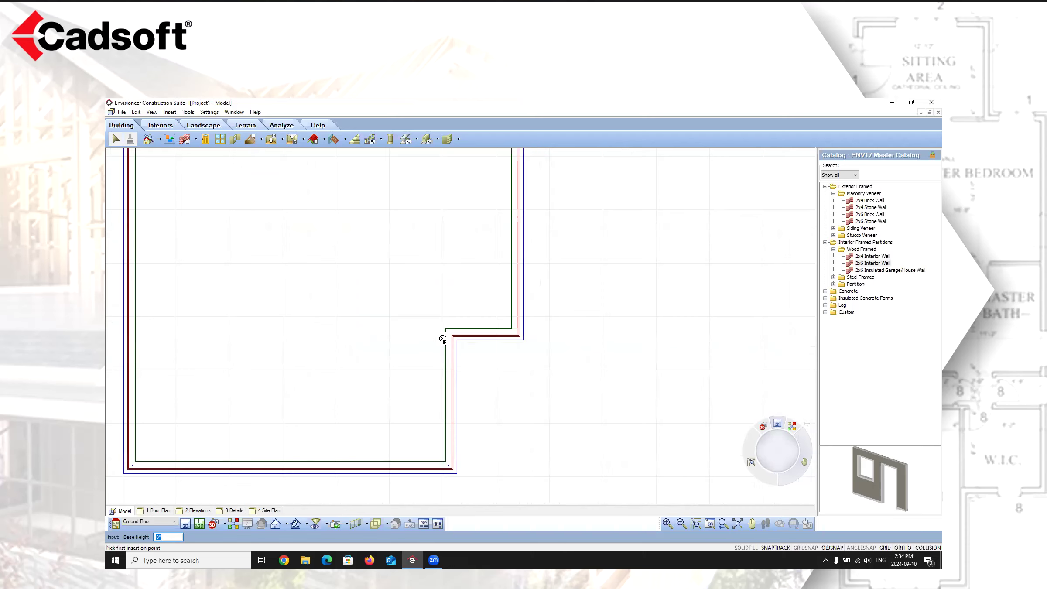
{"action": "scroll", "coordinate": [443, 338], "scroll_direction": "down", "scroll_amount": 7}
{"action": "scroll", "coordinate": [442, 338], "scroll_direction": "down", "scroll_amount": 6}
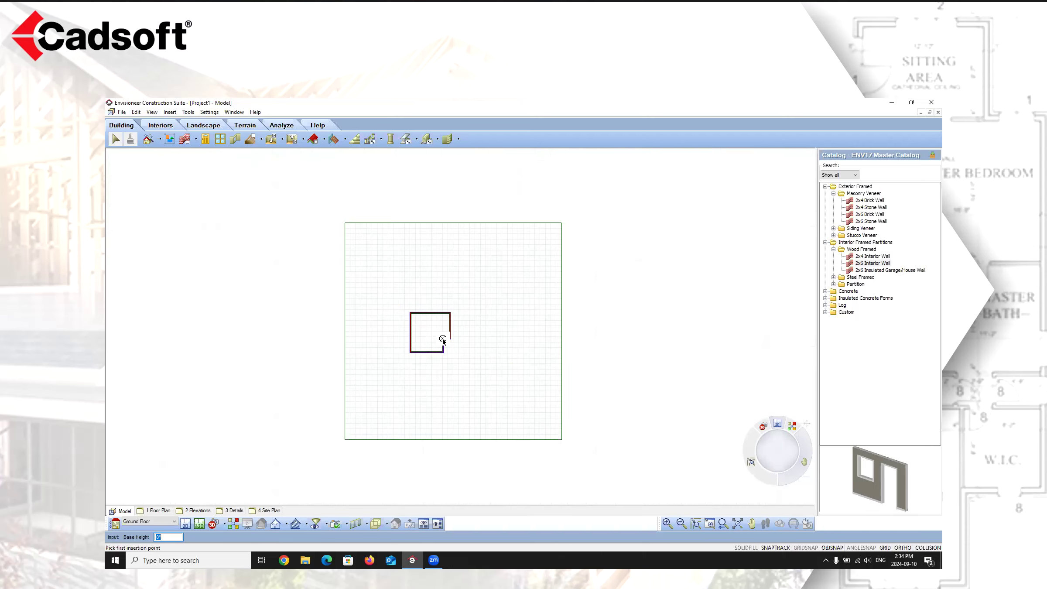
{"action": "scroll", "coordinate": [442, 338], "scroll_direction": "down", "scroll_amount": 2}
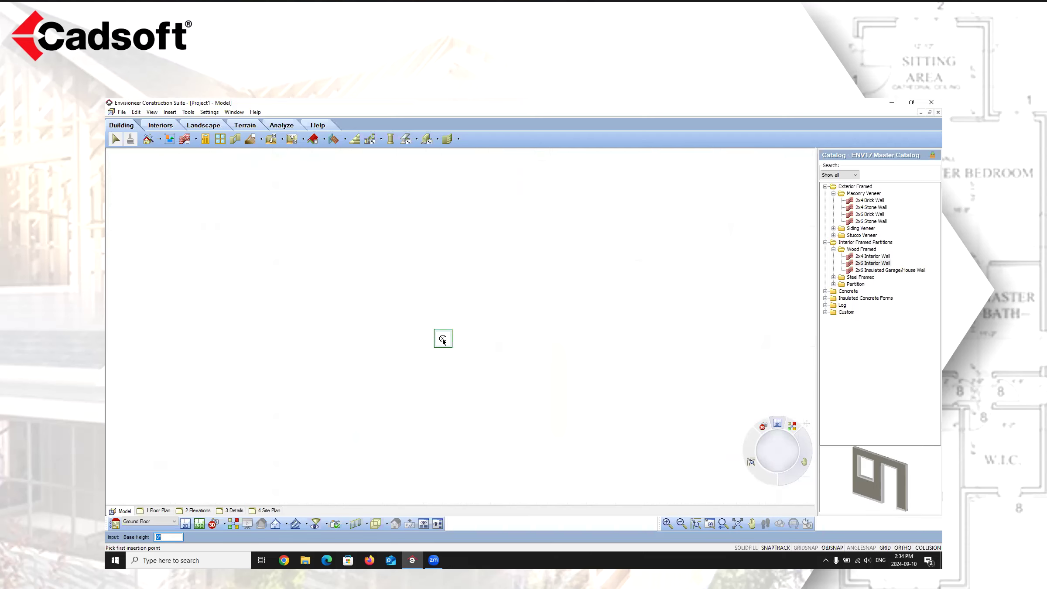
{"action": "scroll", "coordinate": [442, 338], "scroll_direction": "up", "scroll_amount": 9}
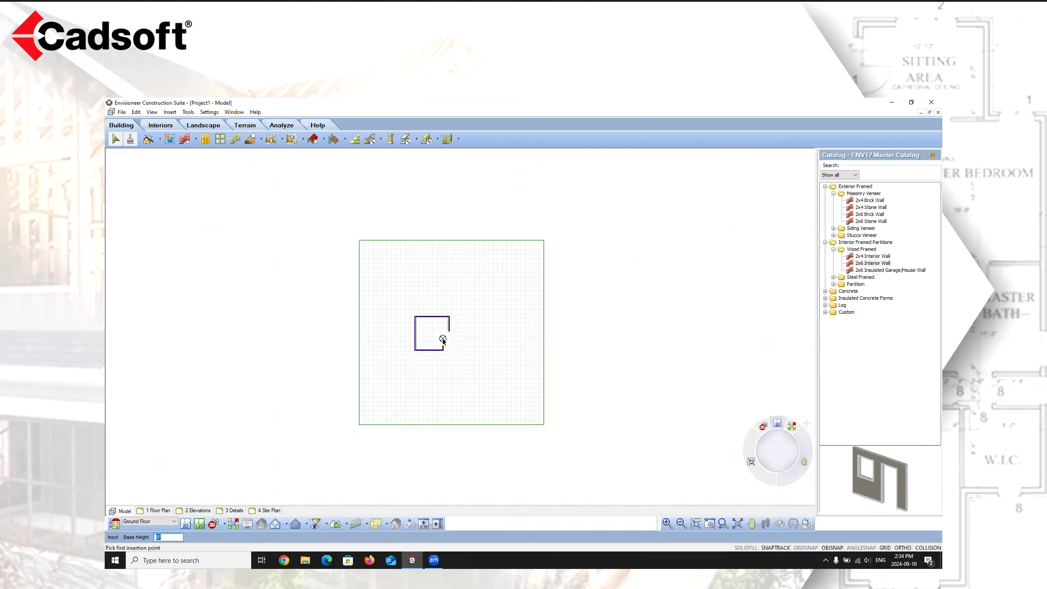
{"action": "scroll", "coordinate": [442, 338], "scroll_direction": "up", "scroll_amount": 3}
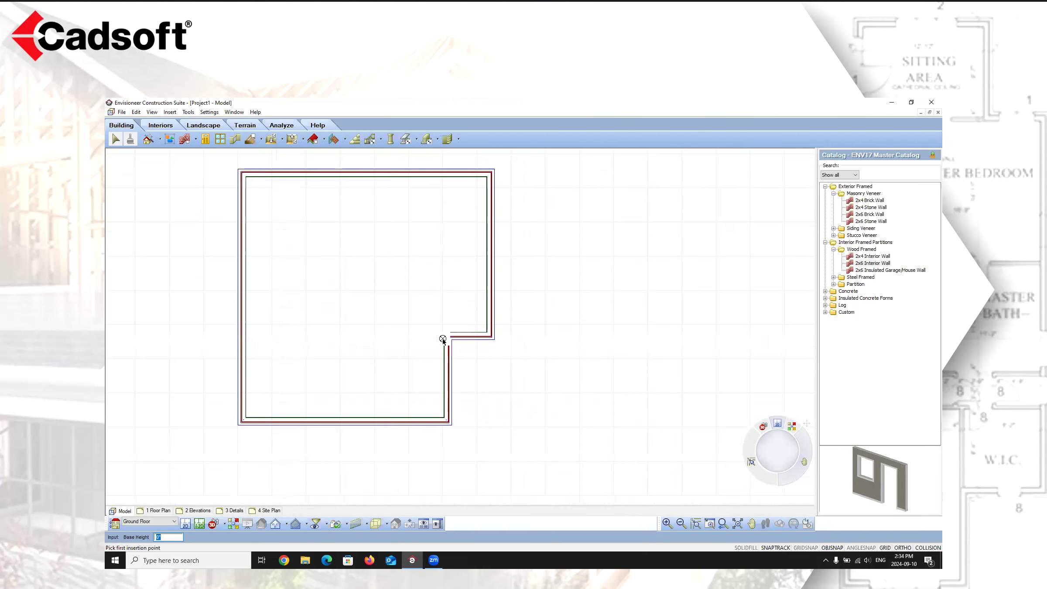
{"action": "scroll", "coordinate": [442, 339], "scroll_direction": "up", "scroll_amount": 3}
{"action": "scroll", "coordinate": [442, 338], "scroll_direction": "down", "scroll_amount": 3}
{"action": "scroll", "coordinate": [442, 339], "scroll_direction": "up", "scroll_amount": 3}
{"action": "scroll", "coordinate": [442, 339], "scroll_direction": "down", "scroll_amount": 5}
{"action": "scroll", "coordinate": [442, 338], "scroll_direction": "up", "scroll_amount": 5}
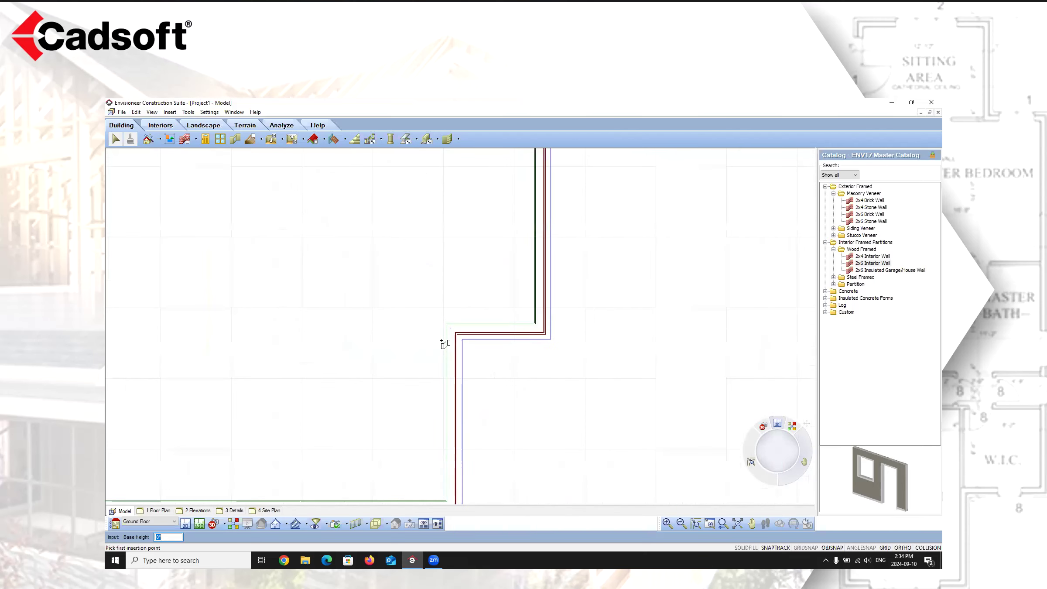
{"action": "scroll", "coordinate": [512, 325], "scroll_direction": "down", "scroll_amount": 4}
{"action": "scroll", "coordinate": [498, 327], "scroll_direction": "up", "scroll_amount": 4}
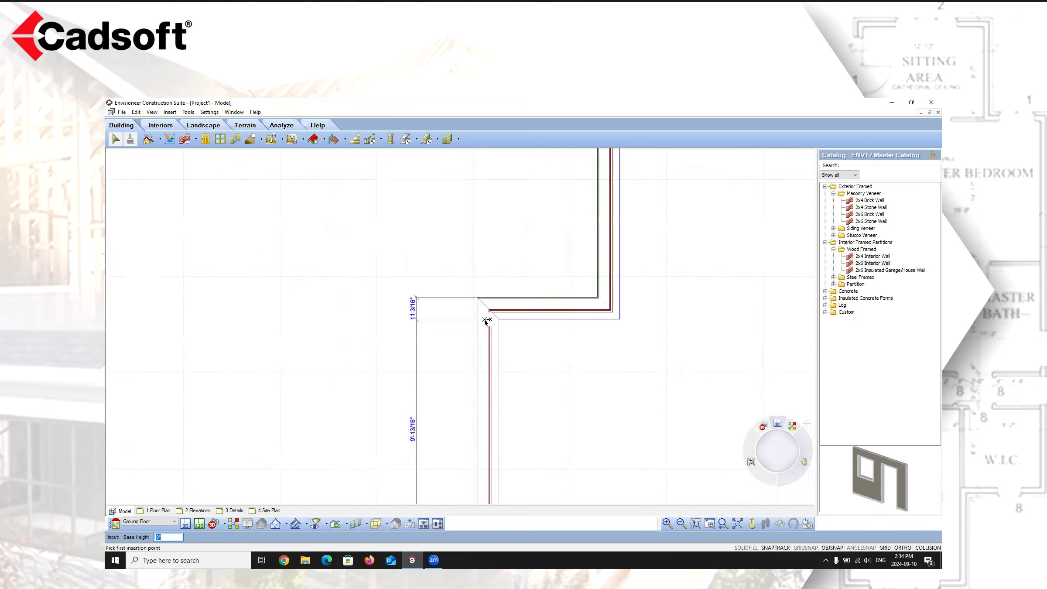
Draw a 2x6 interior wall from the inner corner of the notch straight across to the opposite exterior wall.
{"action": "scroll", "coordinate": [484, 319], "scroll_direction": "up", "scroll_amount": 2}
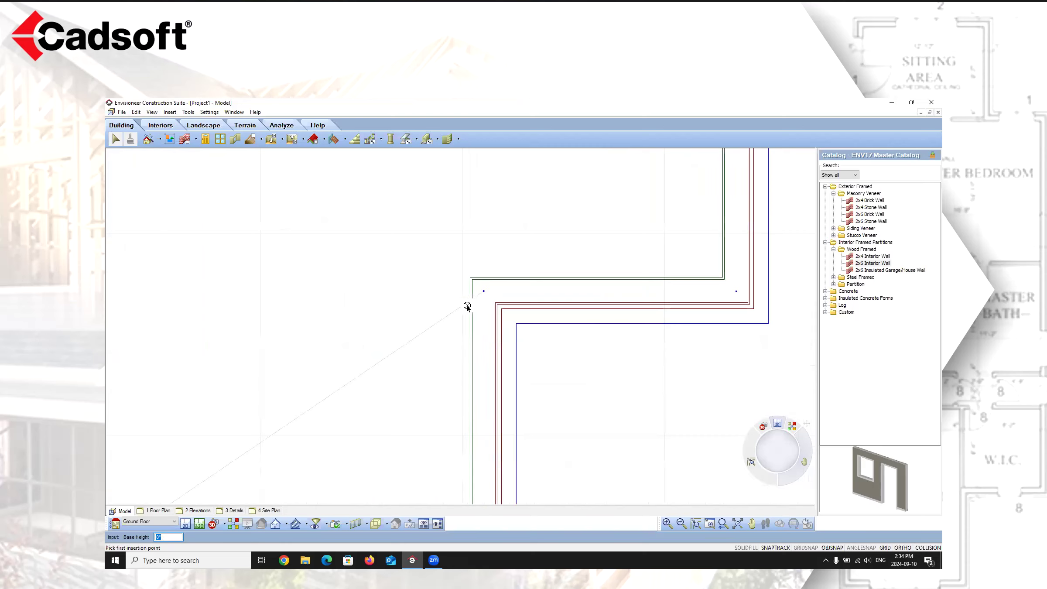
{"action": "scroll", "coordinate": [484, 291], "scroll_direction": "up", "scroll_amount": 2}
{"action": "left_click", "coordinate": [484, 287]}
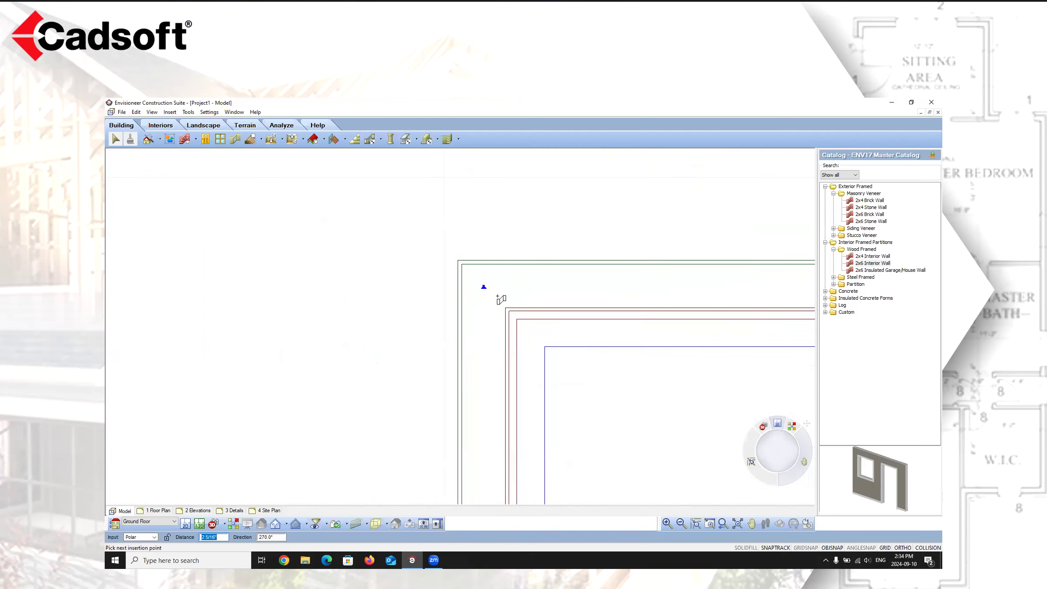
{"action": "scroll", "coordinate": [507, 283], "scroll_direction": "down", "scroll_amount": 6}
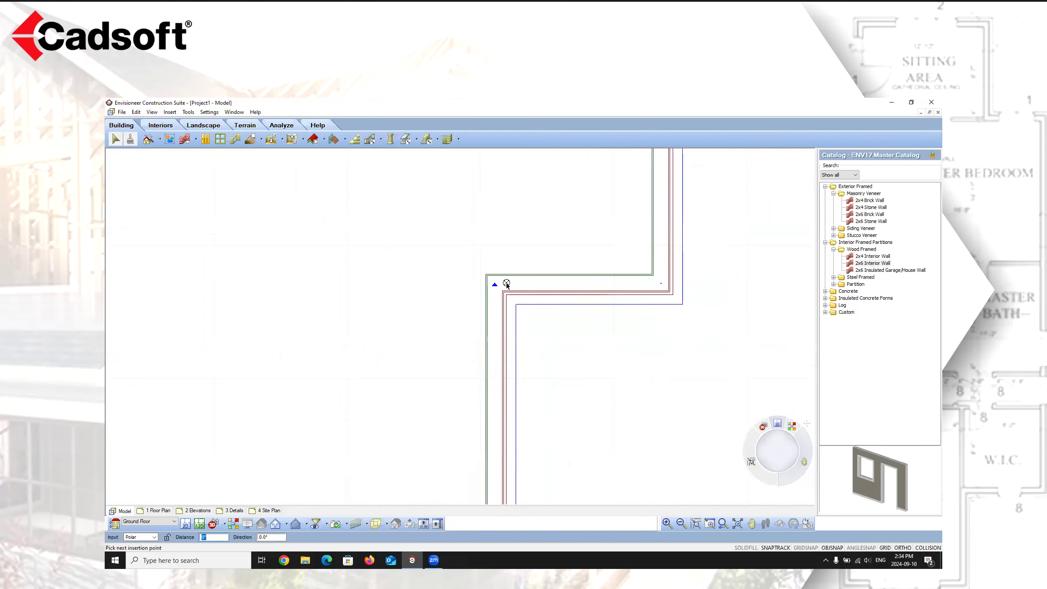
{"action": "scroll", "coordinate": [335, 286], "scroll_direction": "up", "scroll_amount": 4}
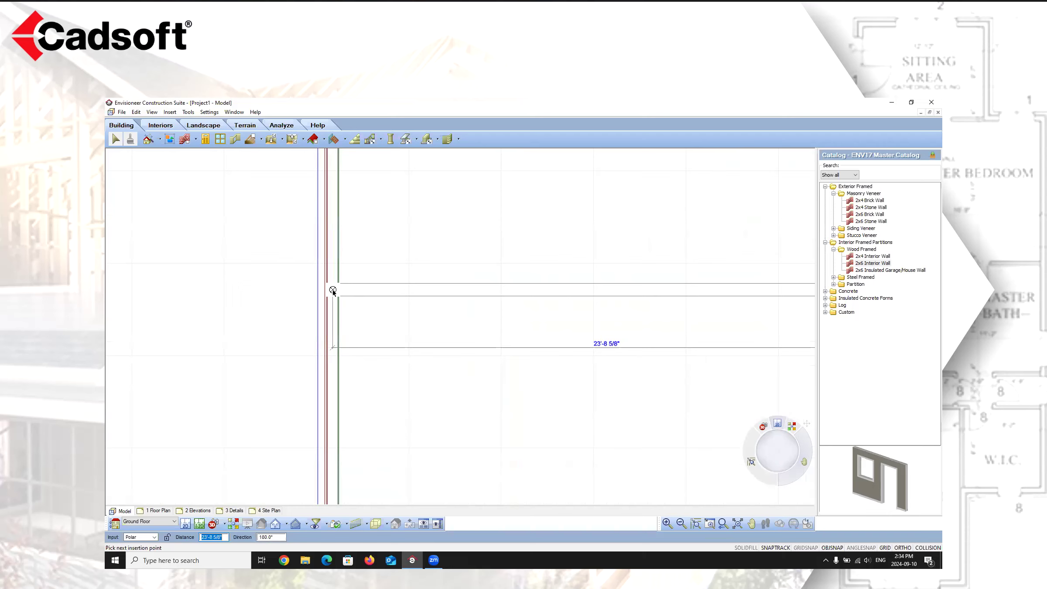
{"action": "scroll", "coordinate": [333, 292], "scroll_direction": "down", "scroll_amount": 2}
{"action": "left_click", "coordinate": [333, 292]}
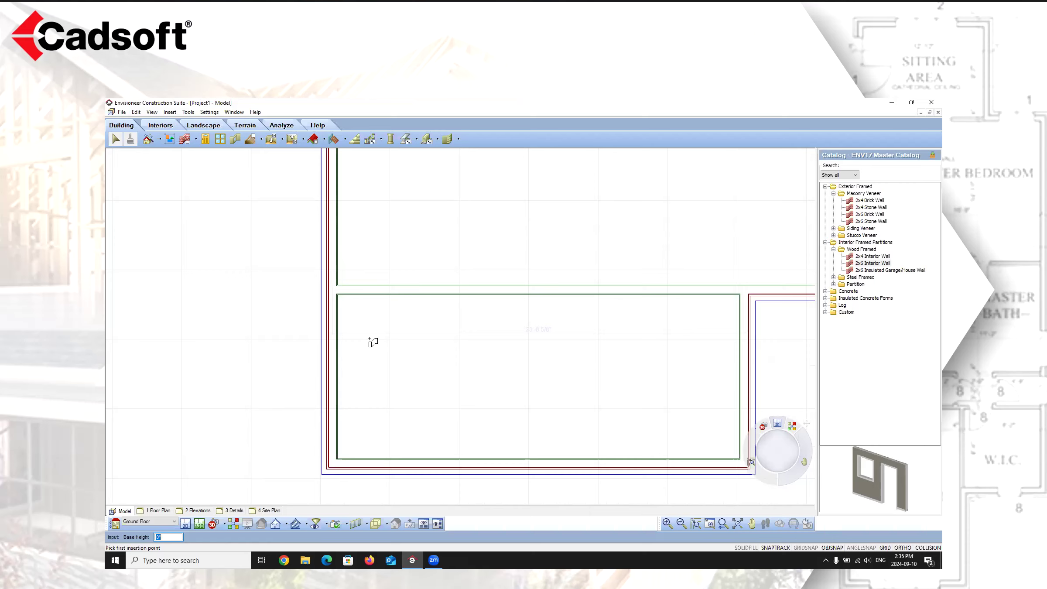
With a 6'-0" insertion offset from the left exterior wall, draw a 2x6 interior wall from the cross partition up to the upper exterior wall.
{"action": "right_click", "coordinate": [380, 318]}
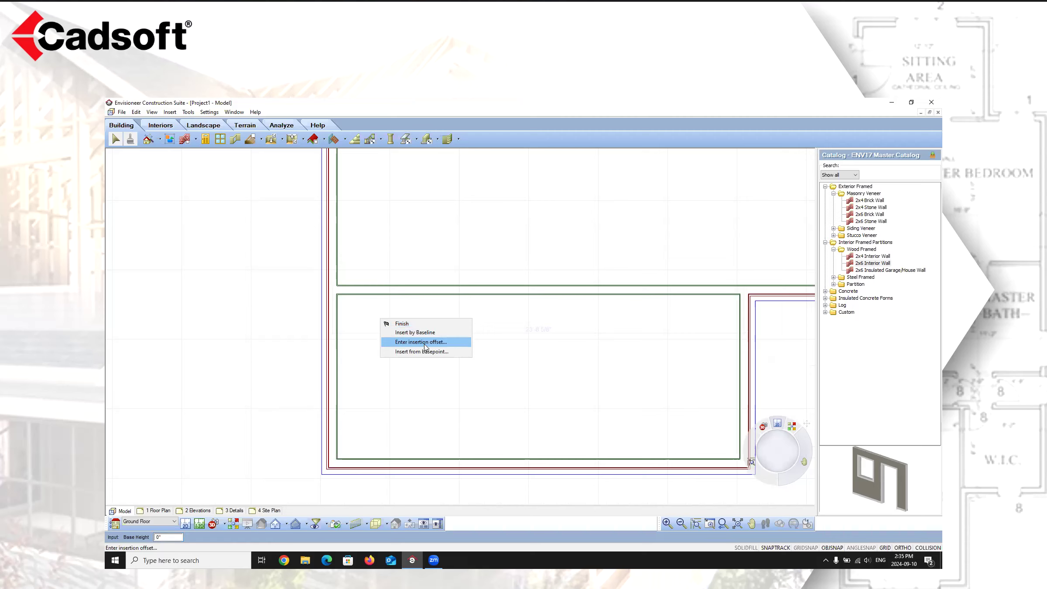
{"action": "left_click", "coordinate": [421, 342]}
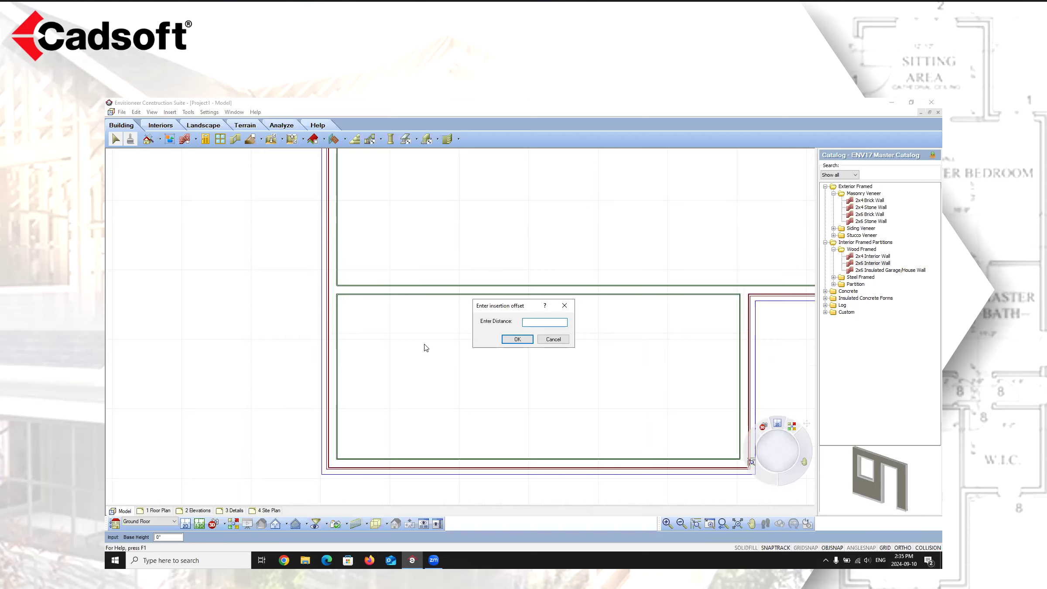
{"action": "type", "text": "6'-0\""}
{"action": "left_click", "coordinate": [514, 341]}
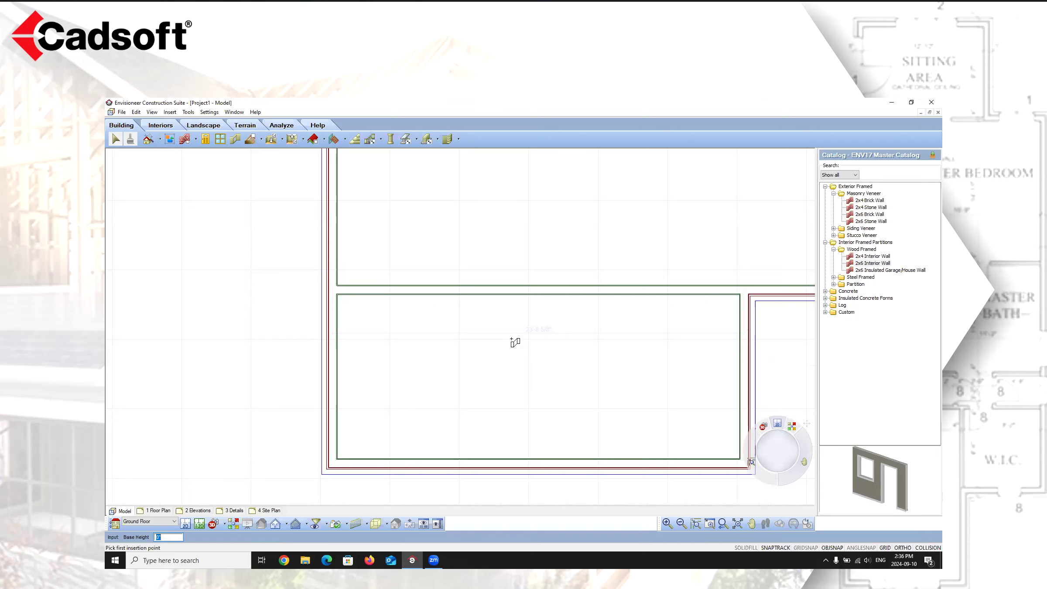
{"action": "scroll", "coordinate": [422, 332], "scroll_direction": "down", "scroll_amount": 2}
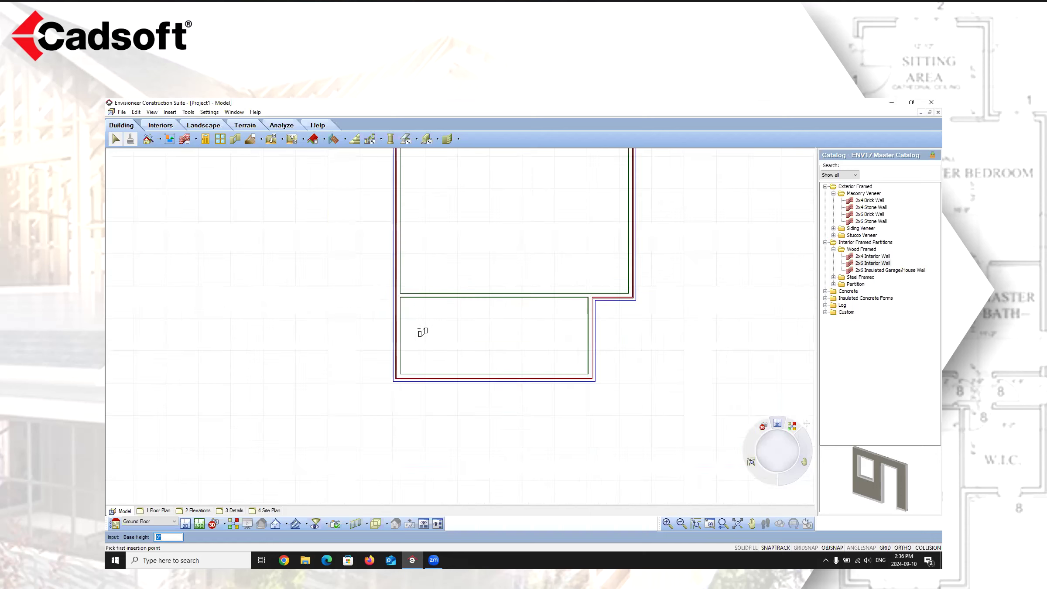
{"action": "scroll", "coordinate": [422, 332], "scroll_direction": "down", "scroll_amount": 2}
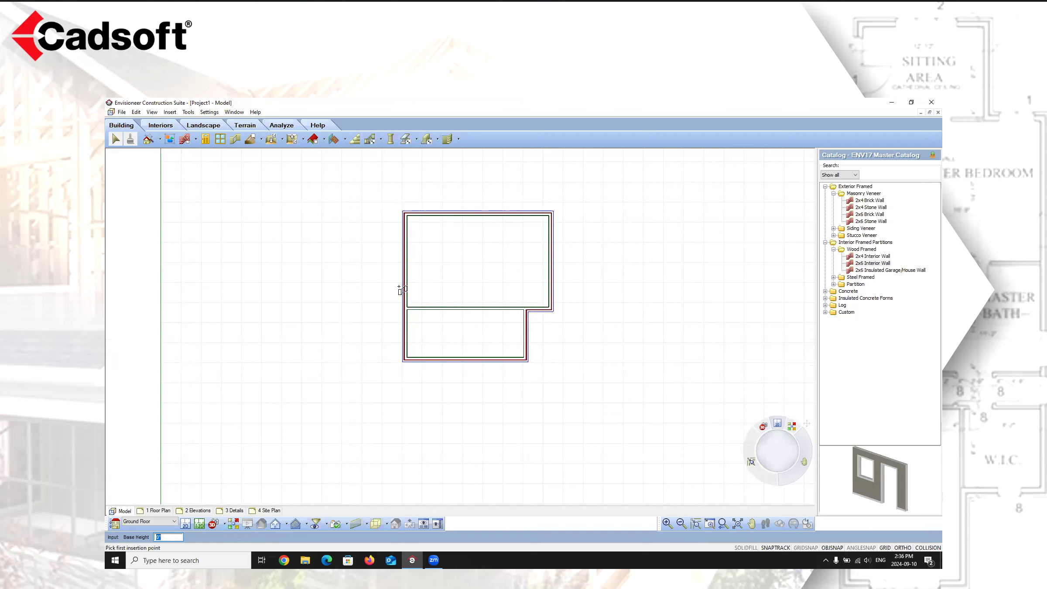
{"action": "scroll", "coordinate": [434, 306], "scroll_direction": "up", "scroll_amount": 2}
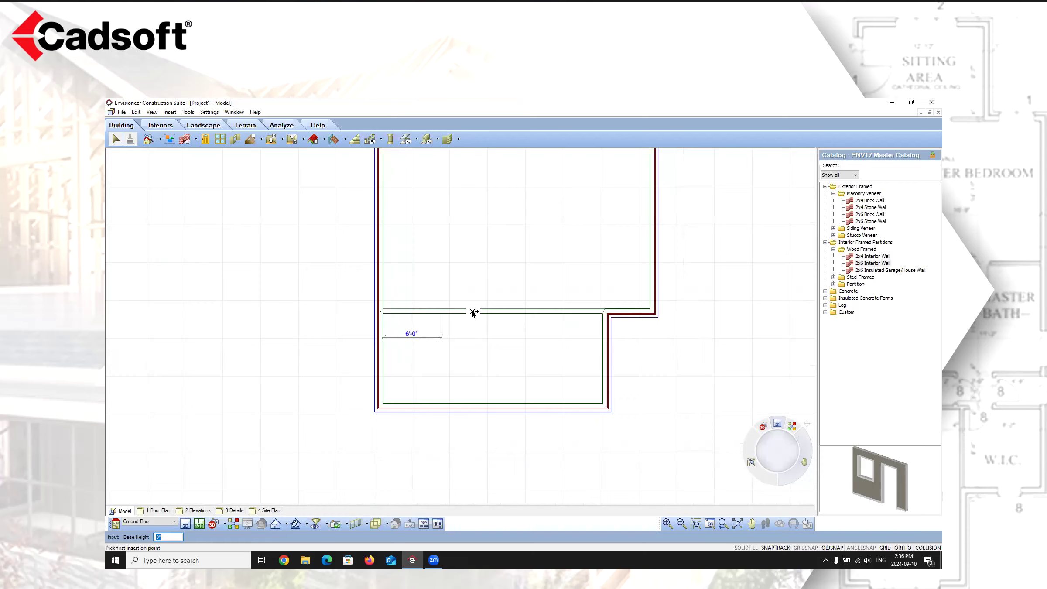
{"action": "left_click", "coordinate": [442, 312]}
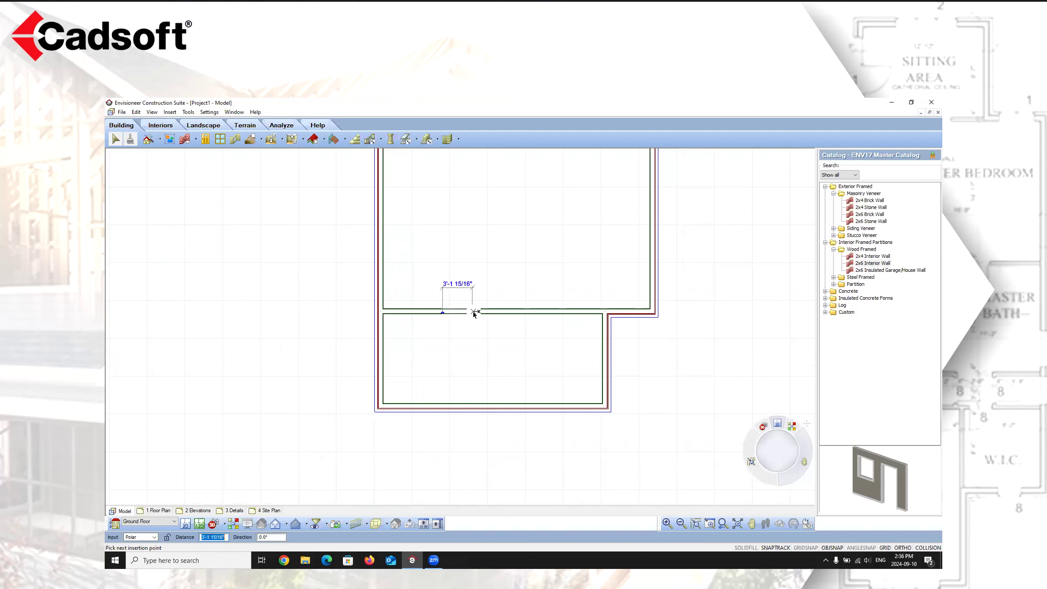
{"action": "scroll", "coordinate": [417, 392], "scroll_direction": "down", "scroll_amount": 3}
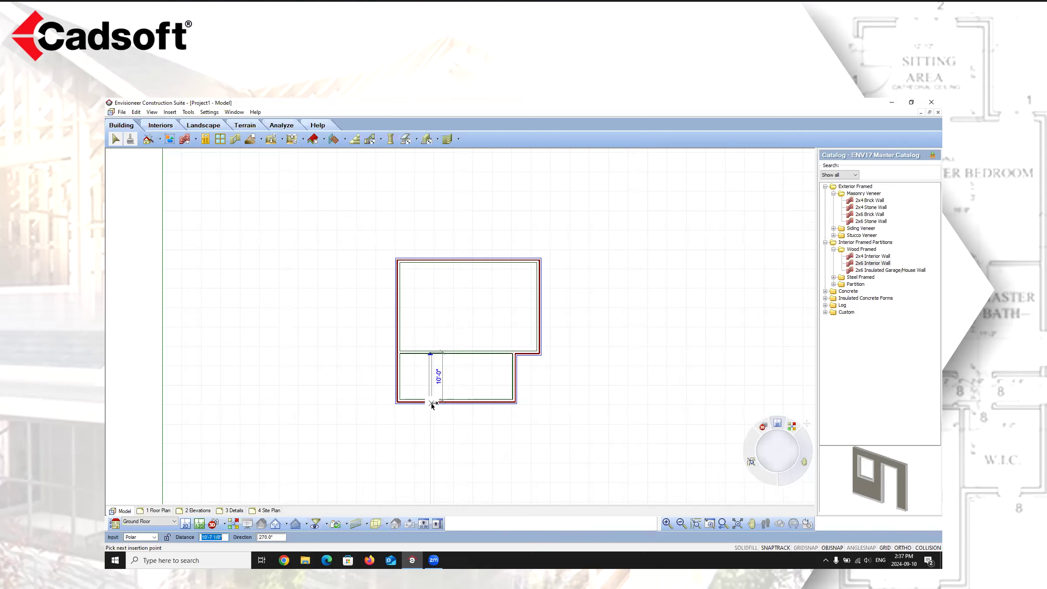
{"action": "left_click", "coordinate": [431, 263]}
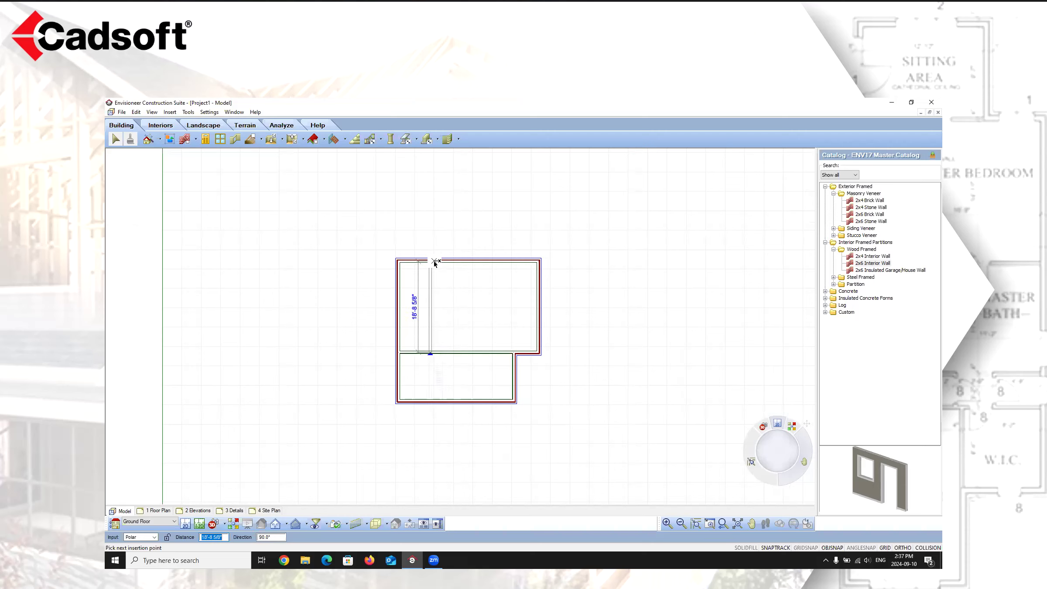
{"action": "right_click", "coordinate": [470, 321]}
{"action": "left_click", "coordinate": [480, 324]}
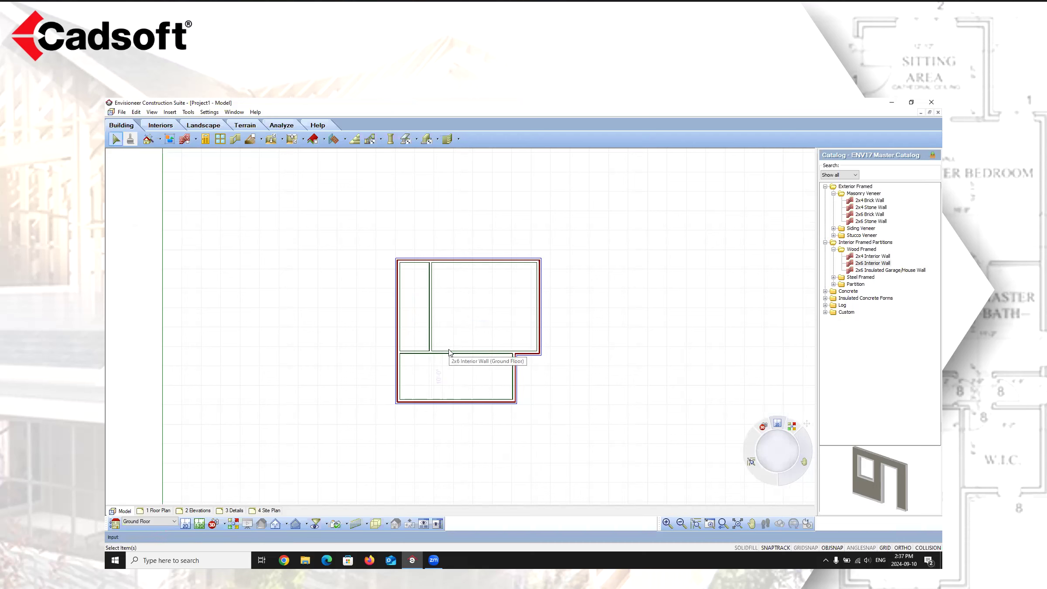
Check the spacing dimensions of the new vertical interior wall against its neighbouring walls.
{"action": "left_click", "coordinate": [432, 277]}
{"action": "left_click", "coordinate": [472, 313]}
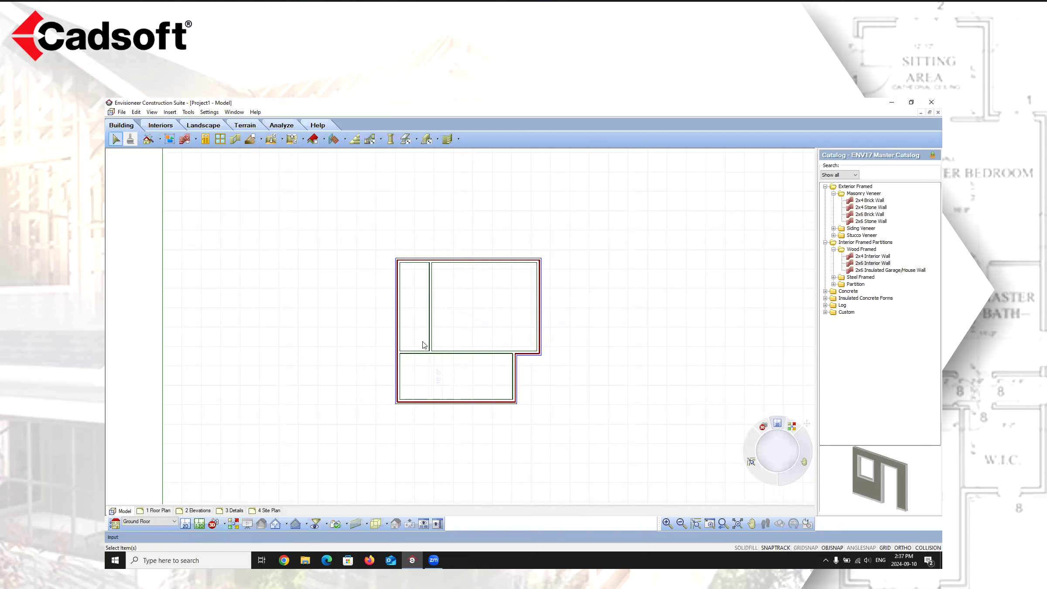
{"action": "left_click", "coordinate": [431, 318]}
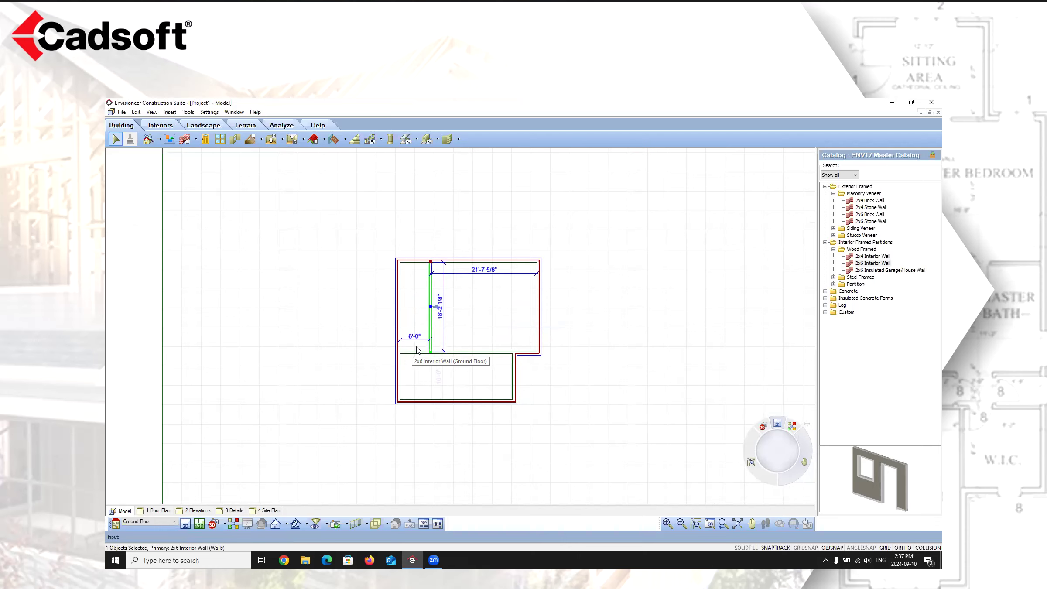
{"action": "left_click", "coordinate": [484, 327]}
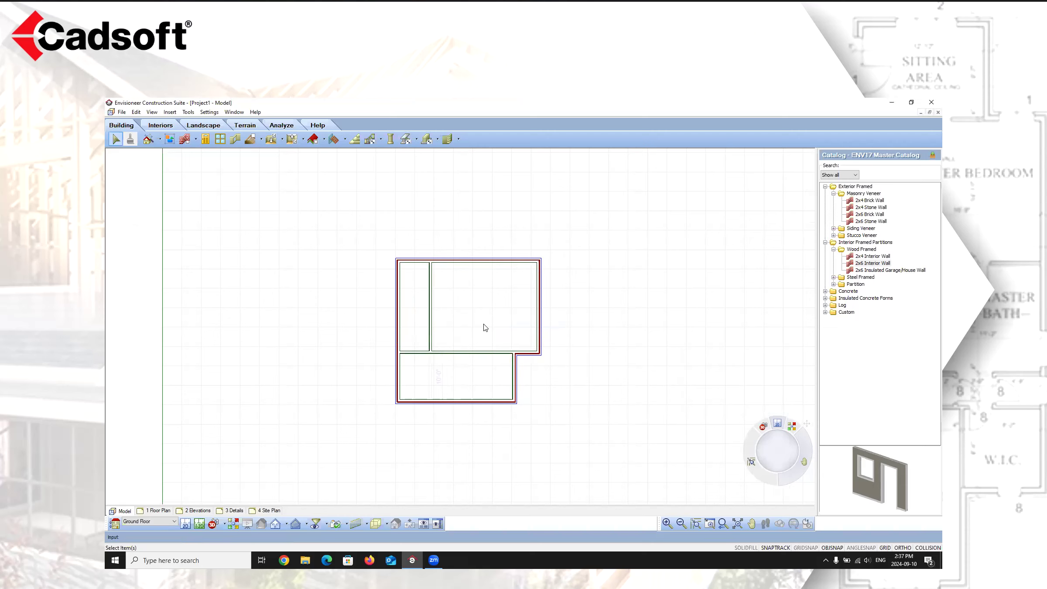
Duplicate the short cross-partition segment beside the left exterior wall 10' upward into the narrow room.
{"action": "left_click", "coordinate": [413, 354]}
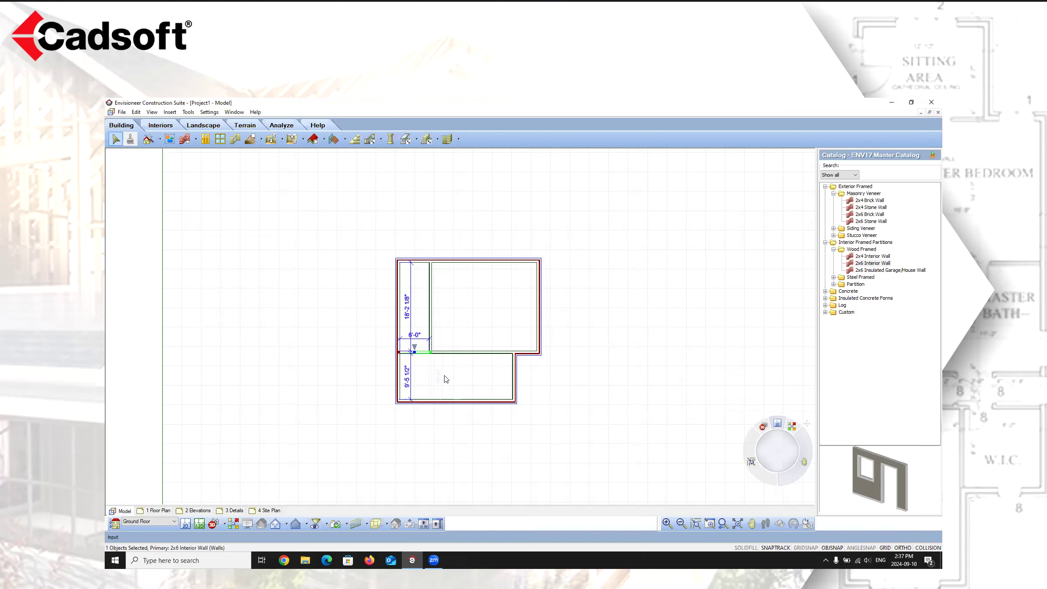
{"action": "right_click", "coordinate": [426, 353]}
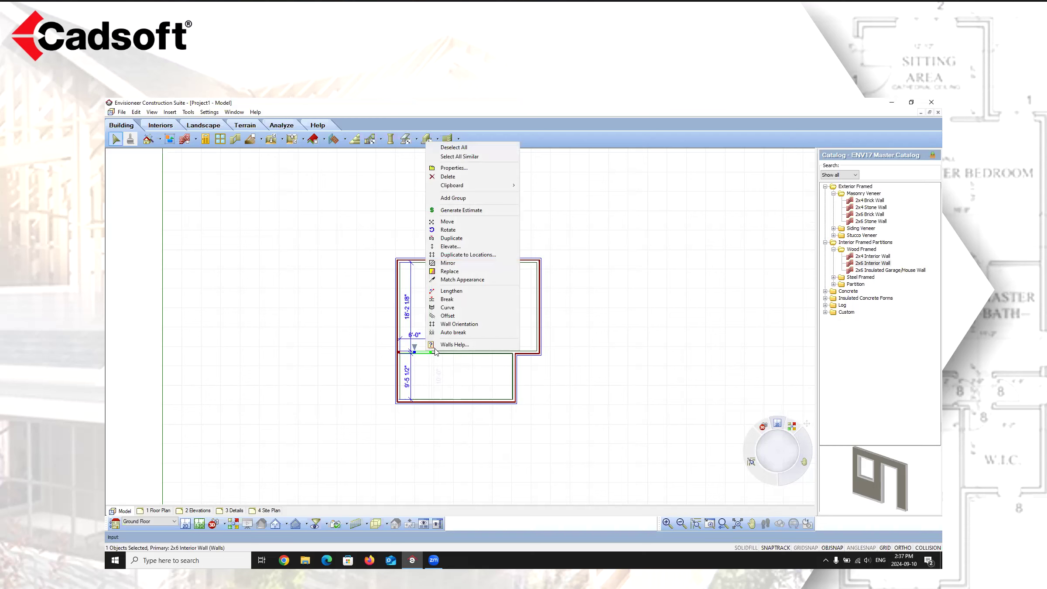
{"action": "left_click", "coordinate": [457, 239]}
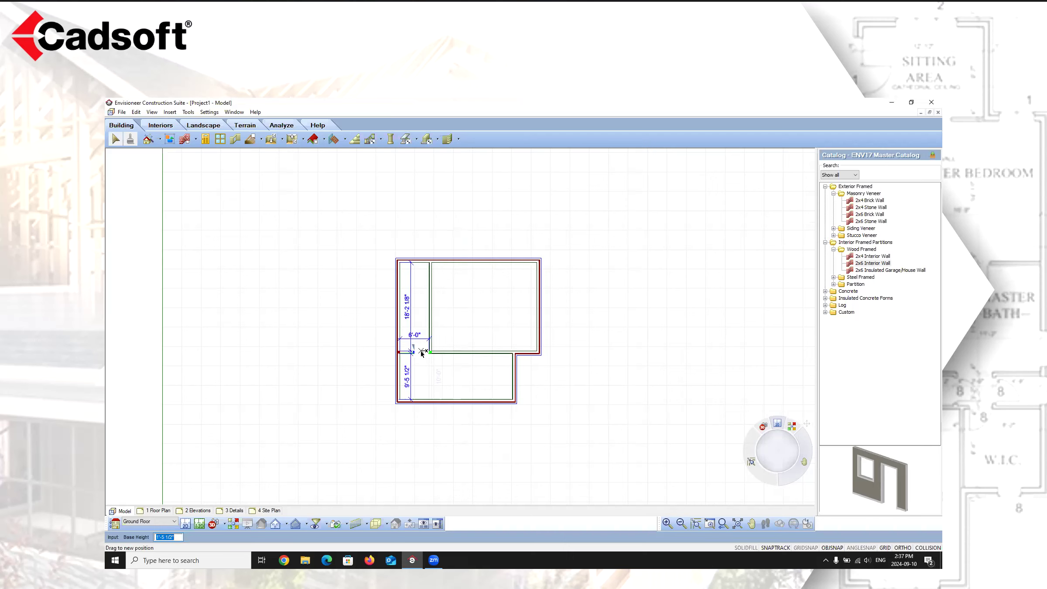
{"action": "scroll", "coordinate": [422, 353], "scroll_direction": "up", "scroll_amount": 3}
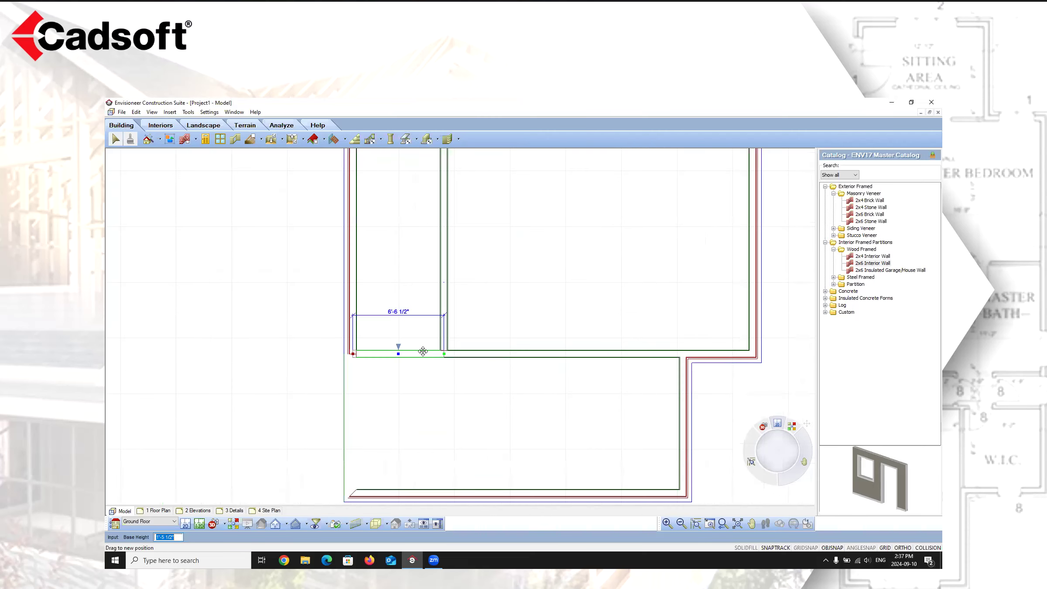
{"action": "left_click", "coordinate": [401, 359]}
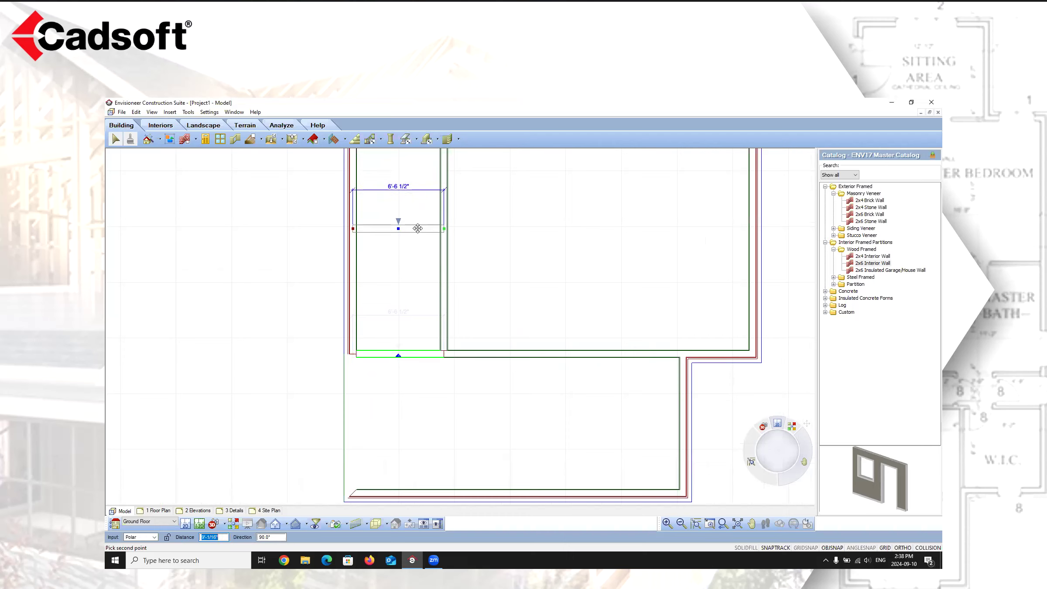
{"action": "type", "text": "1"}
{"action": "type", "text": "1"}
{"action": "type", "text": "0"}
{"action": "key", "text": "Return"}
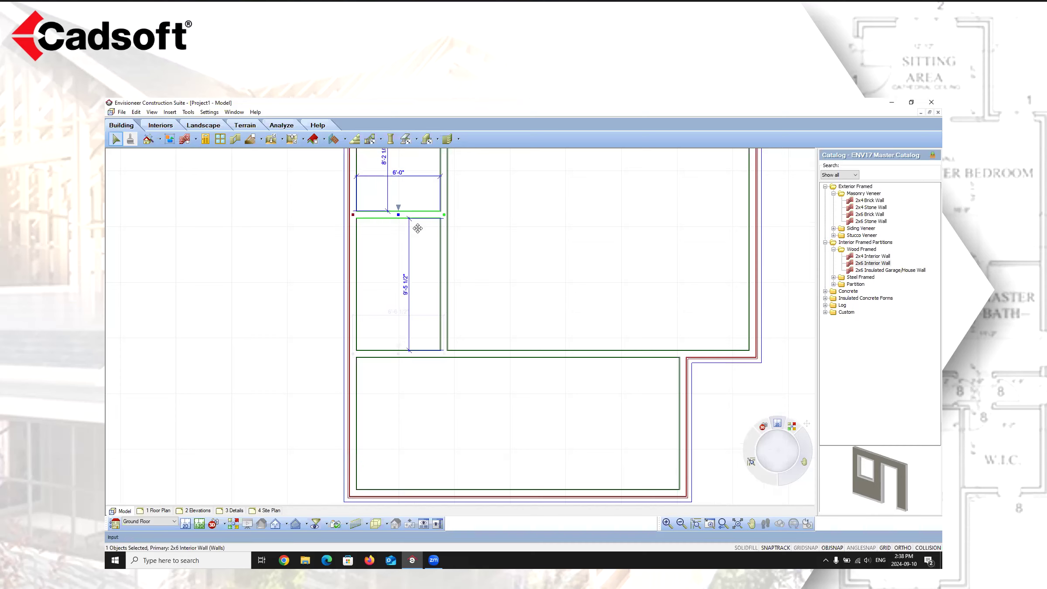
Set the distance between the duplicated partition and the cross partition below it to 8'-0".
{"action": "scroll", "coordinate": [392, 277], "scroll_direction": "down", "scroll_amount": 2}
{"action": "left_click", "coordinate": [448, 252]}
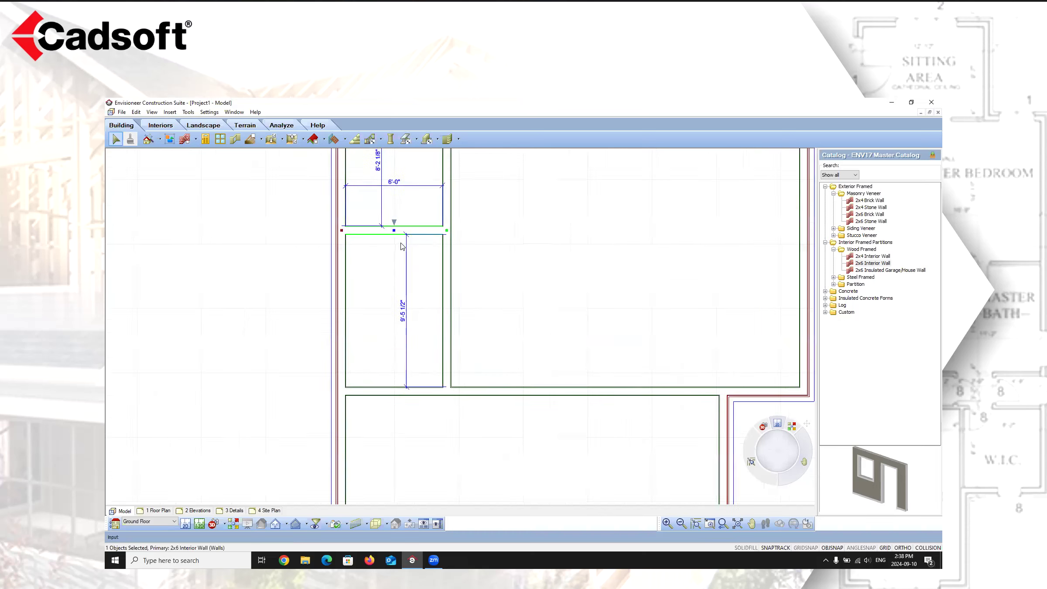
{"action": "scroll", "coordinate": [404, 253], "scroll_direction": "up", "scroll_amount": 2}
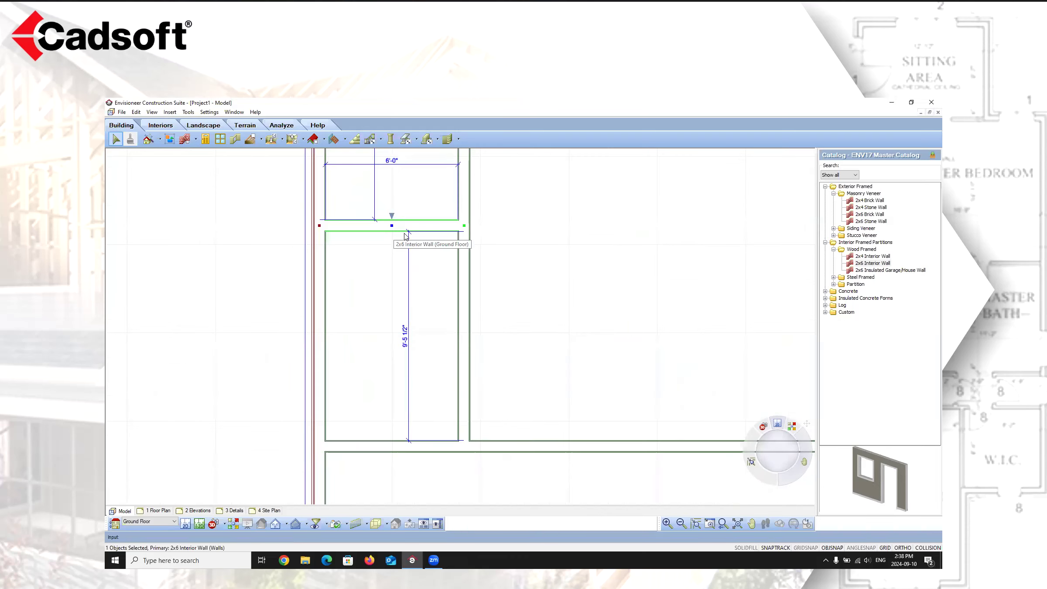
{"action": "double_click", "coordinate": [406, 335]}
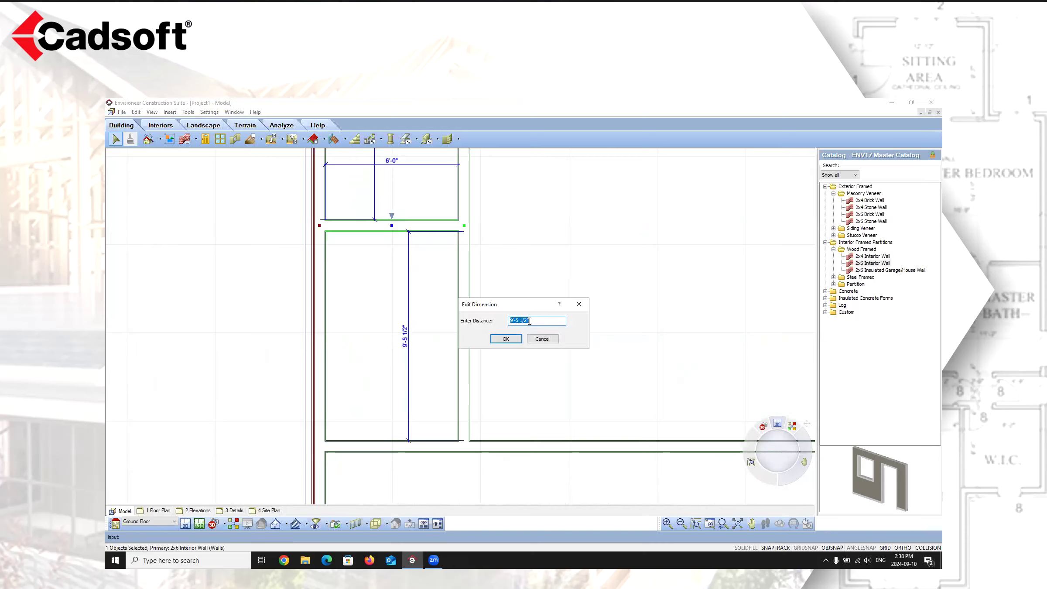
{"action": "left_click", "coordinate": [549, 319]}
{"action": "key", "text": "BackSpace"}
{"action": "key", "text": "BackSpace"}
{"action": "key", "text": "BackSpace"}
{"action": "key", "text": "BackSpace"}
{"action": "key", "text": "BackSpace"}
{"action": "key", "text": "BackSpace"}
{"action": "key", "text": "BackSpace"}
{"action": "key", "text": "BackSpace"}
{"action": "key", "text": "BackSpace"}
{"action": "key", "text": "BackSpace"}
{"action": "type", "text": "9"}
{"action": "left_click", "coordinate": [502, 339]}
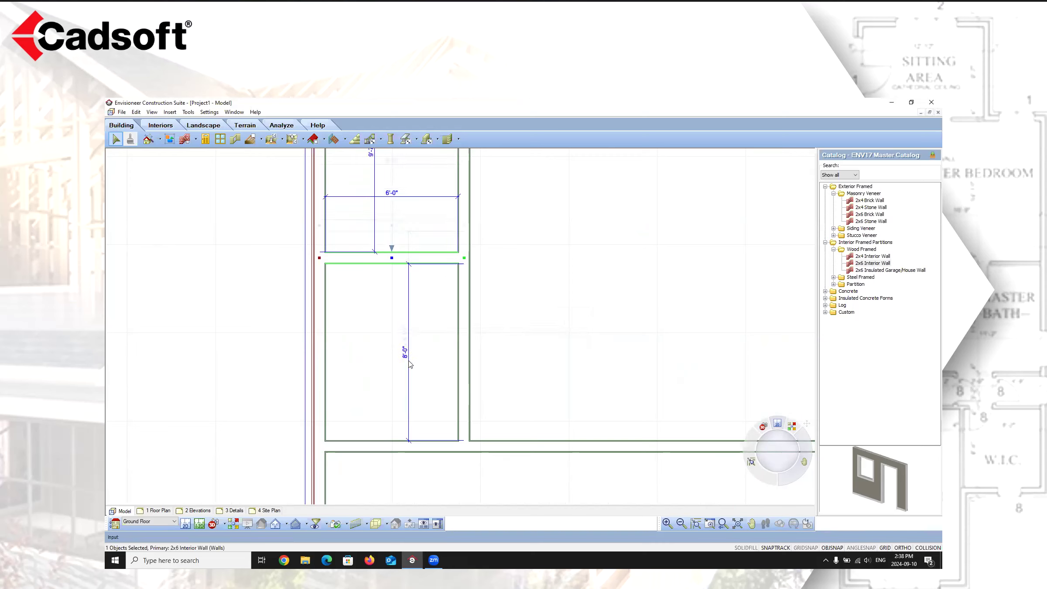
{"action": "left_click", "coordinate": [541, 298]}
Duplicate the narrow room's short partition upward, leaving about 5'-7" between the original and the copy.
{"action": "scroll", "coordinate": [447, 327], "scroll_direction": "down", "scroll_amount": 5}
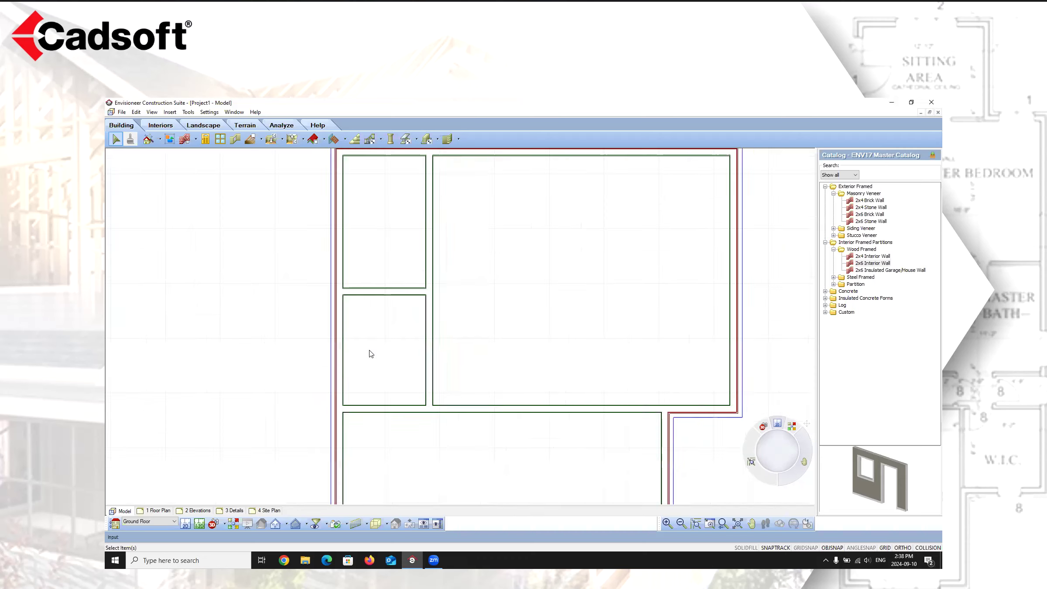
{"action": "scroll", "coordinate": [440, 373], "scroll_direction": "up", "scroll_amount": 3}
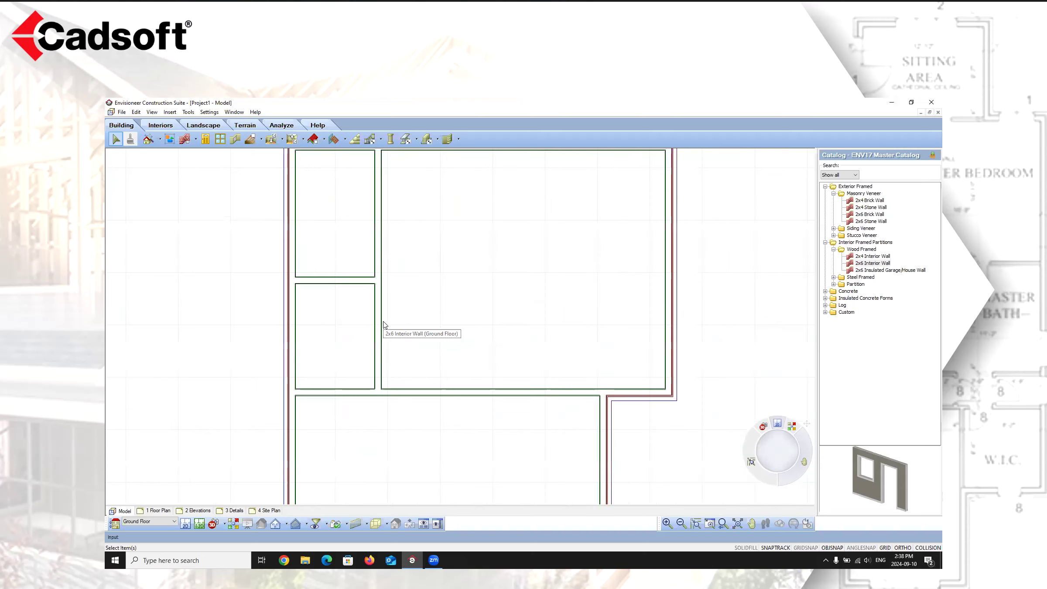
{"action": "left_click", "coordinate": [342, 280]}
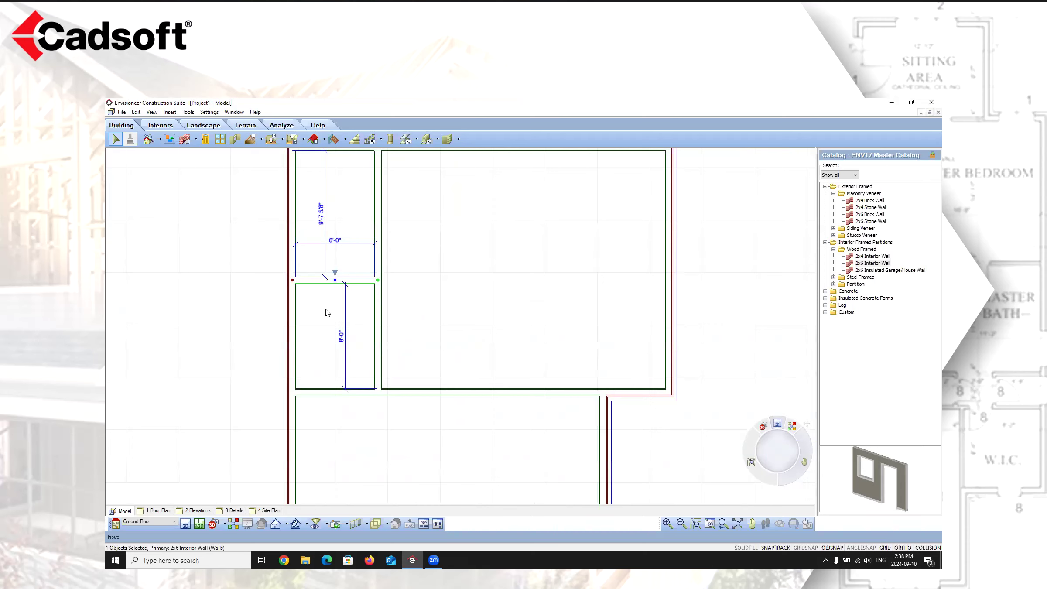
{"action": "right_click", "coordinate": [327, 313]}
{"action": "left_click", "coordinate": [356, 406]}
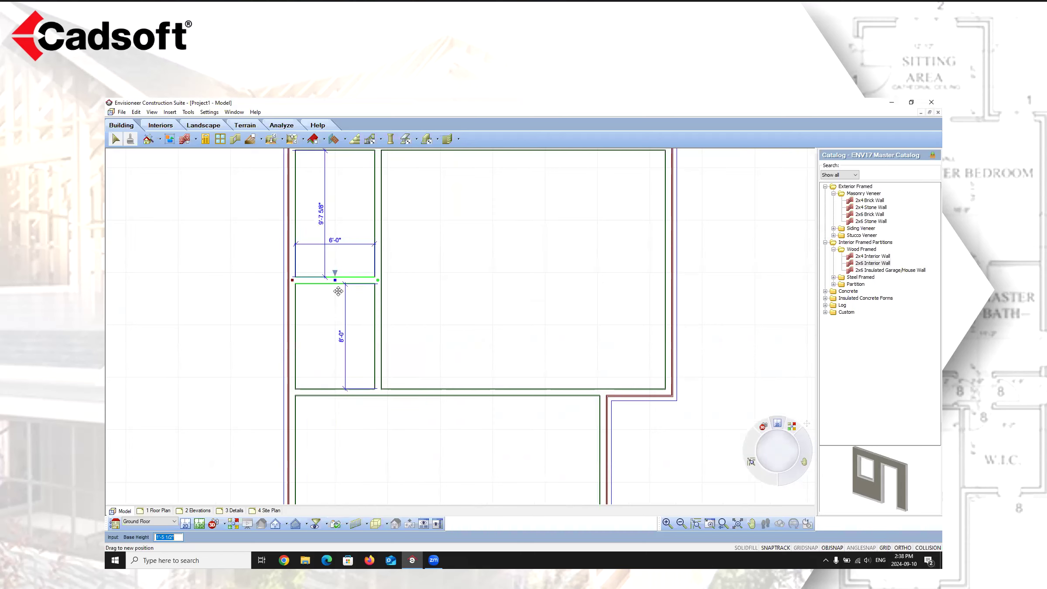
{"action": "left_click", "coordinate": [335, 280]}
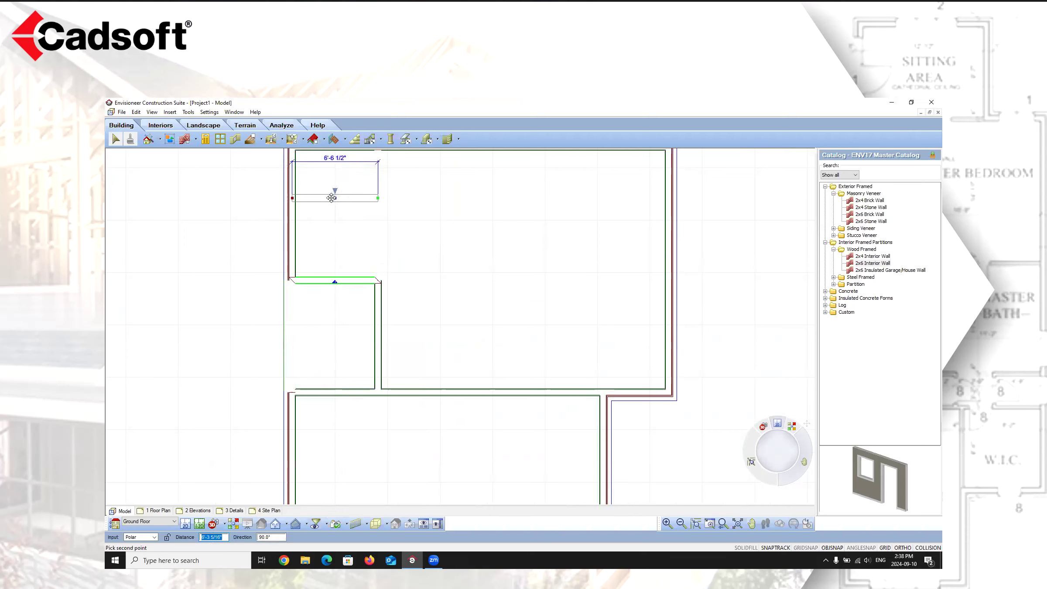
{"action": "left_click", "coordinate": [332, 200]}
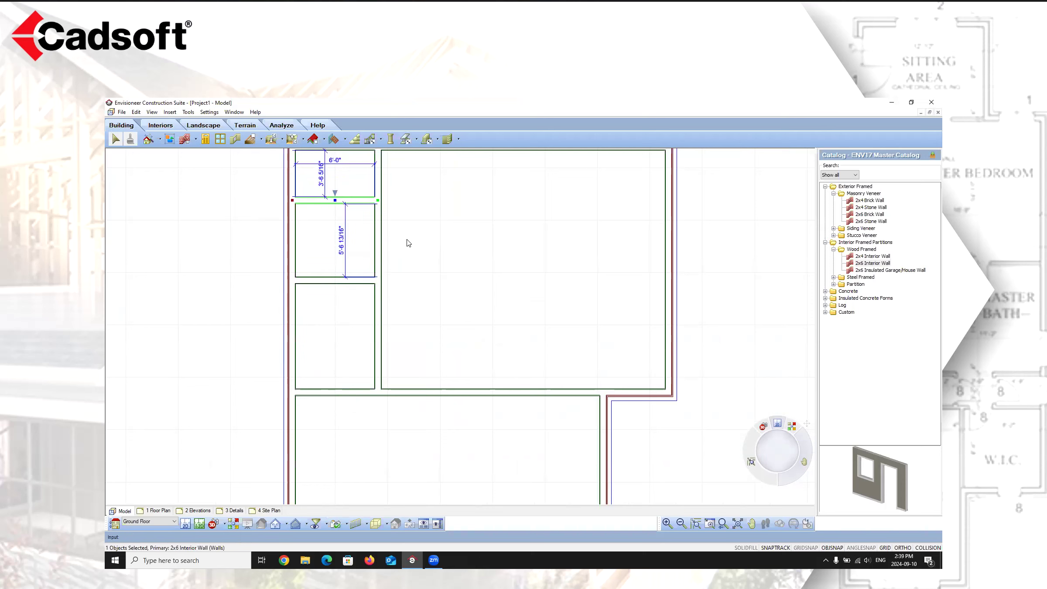
{"action": "left_click", "coordinate": [408, 245]}
{"action": "scroll", "coordinate": [299, 281], "scroll_direction": "down", "scroll_amount": 5}
{"action": "scroll", "coordinate": [303, 262], "scroll_direction": "up", "scroll_amount": 7}
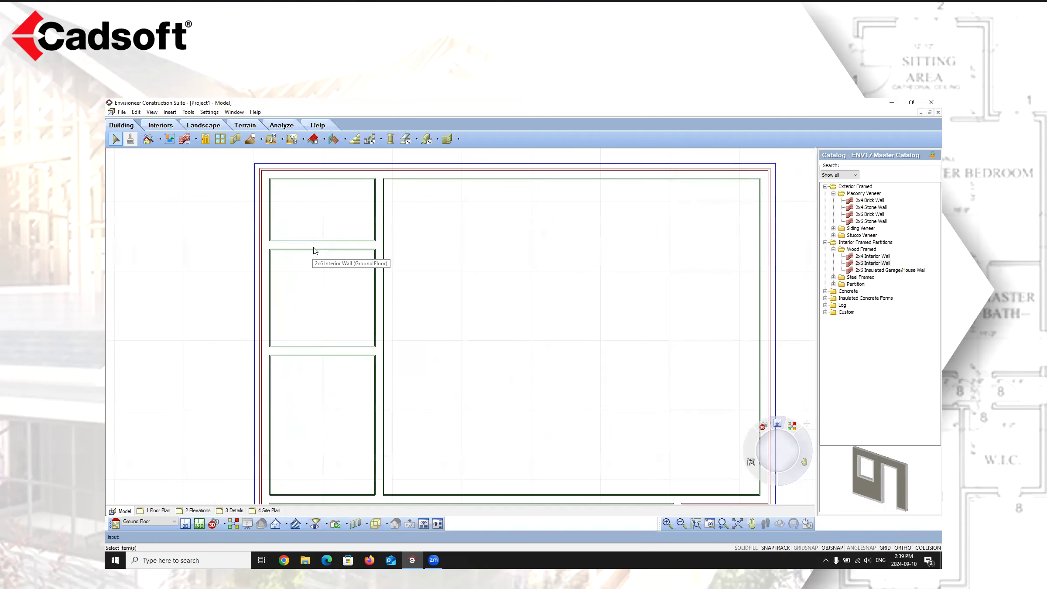
Check the spacing dimensions of the narrow room's two short cross partitions against their neighbouring walls.
{"action": "left_click", "coordinate": [314, 249]}
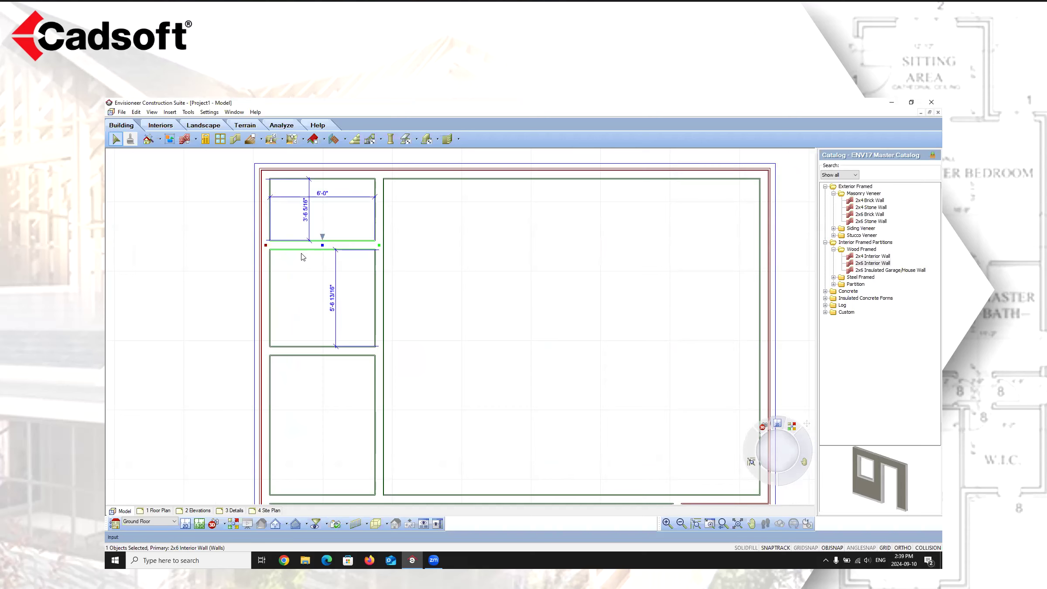
{"action": "left_click_drag", "start_coordinate": [301, 258], "coordinate": [306, 363]}
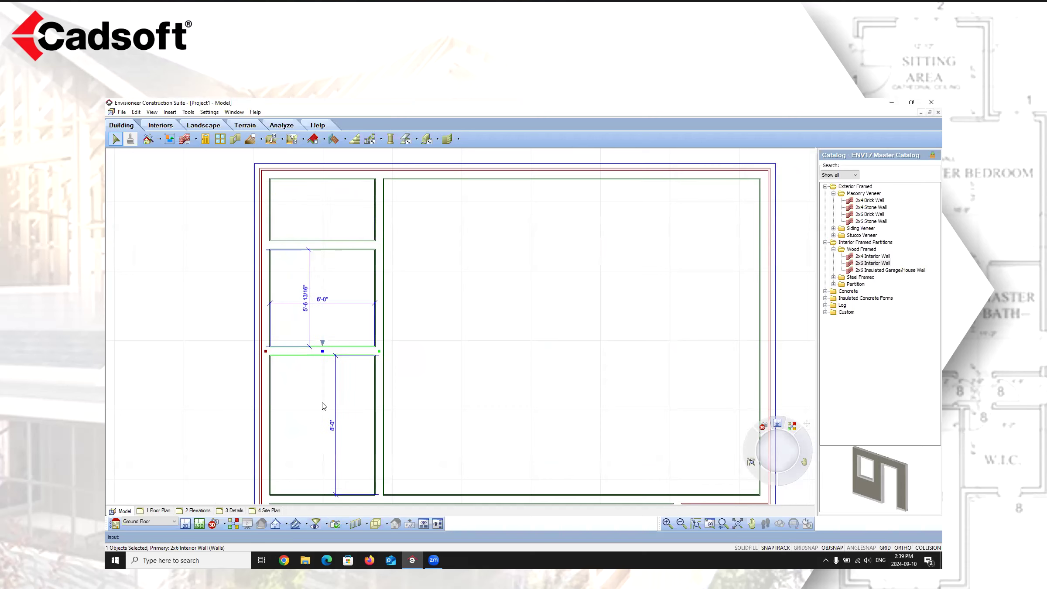
{"action": "scroll", "coordinate": [360, 409], "scroll_direction": "down", "scroll_amount": 2}
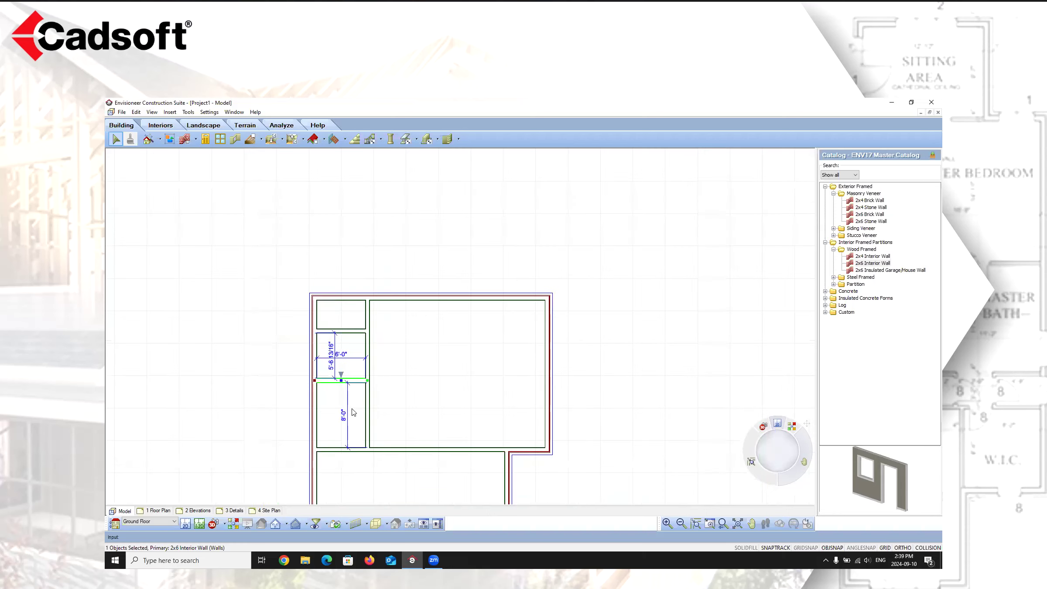
{"action": "scroll", "coordinate": [353, 409], "scroll_direction": "up", "scroll_amount": 2}
{"action": "scroll", "coordinate": [329, 336], "scroll_direction": "up", "scroll_amount": 2}
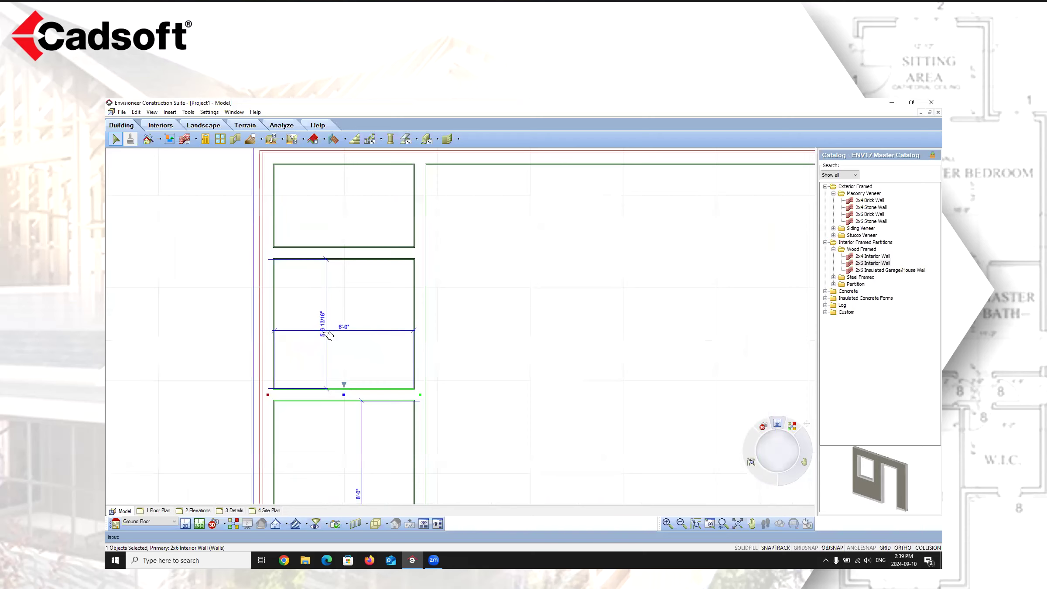
Set the distance between the narrow room's upper short partition and the partition below it to 5'-0".
{"action": "left_click", "coordinate": [355, 260]}
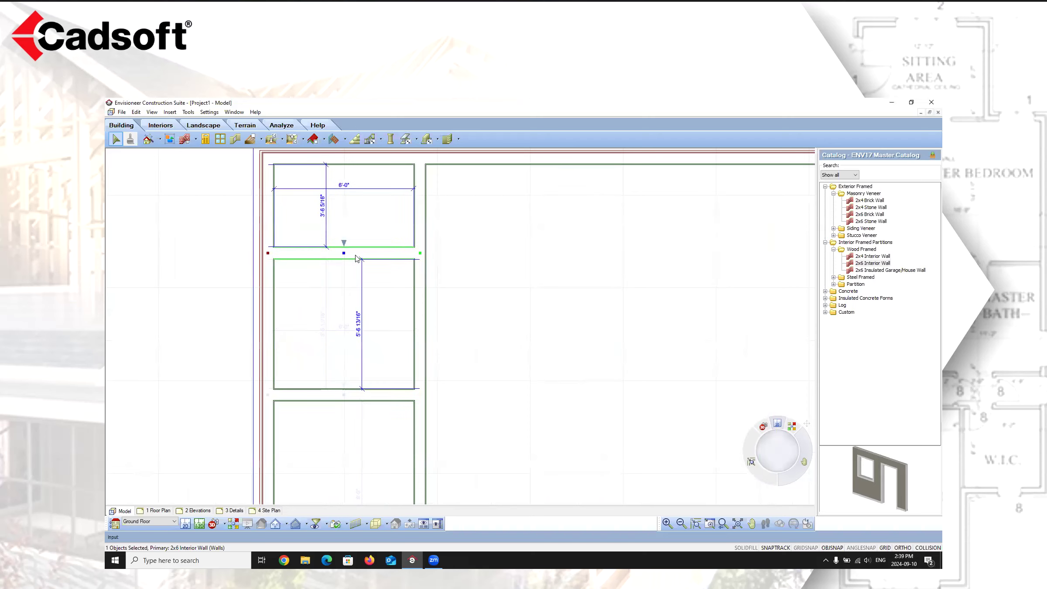
{"action": "double_click", "coordinate": [365, 323]}
{"action": "left_click", "coordinate": [548, 321]}
{"action": "key", "text": "BackSpace"}
{"action": "key", "text": "BackSpace"}
{"action": "key", "text": "BackSpace"}
{"action": "key", "text": "BackSpace"}
{"action": "key", "text": "BackSpace"}
{"action": "key", "text": "BackSpace"}
{"action": "key", "text": "BackSpace"}
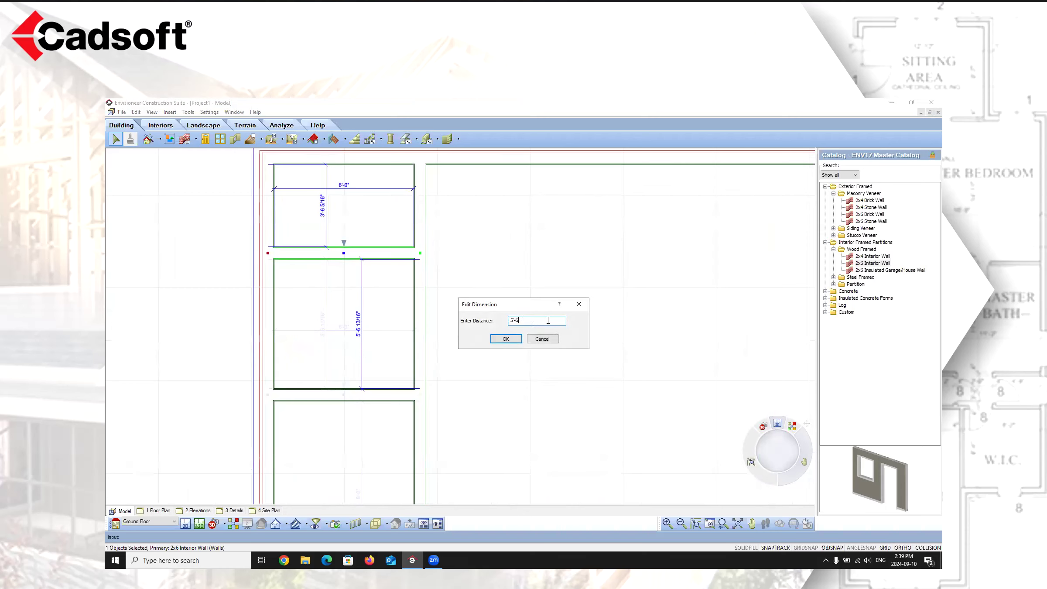
{"action": "left_click", "coordinate": [505, 339]}
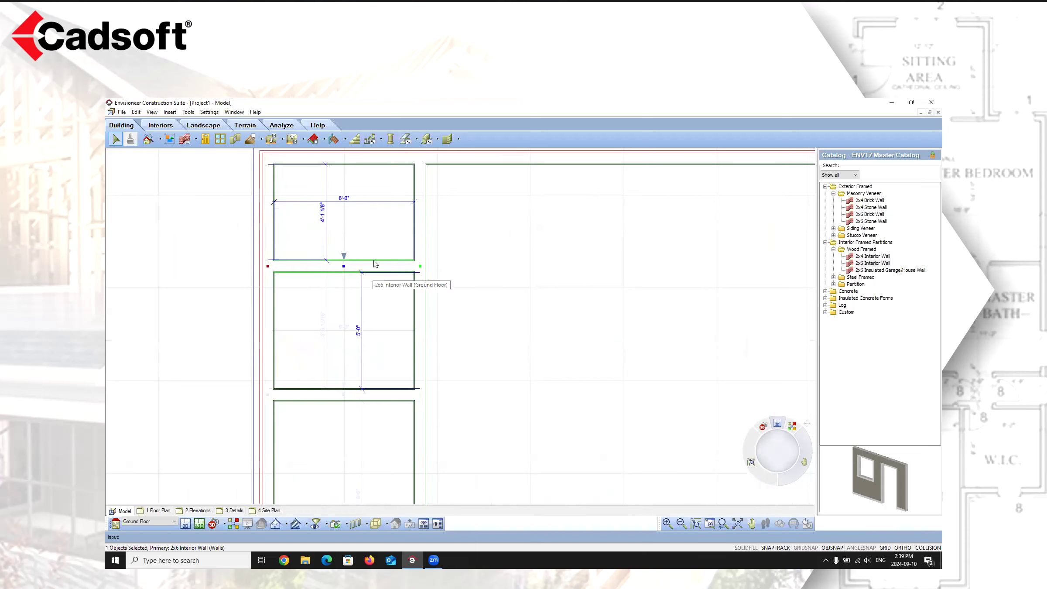
Check the distances from the narrow room's lower short partition to the walls above and below it.
{"action": "scroll", "coordinate": [368, 325], "scroll_direction": "down", "scroll_amount": 3}
{"action": "left_click", "coordinate": [350, 358]}
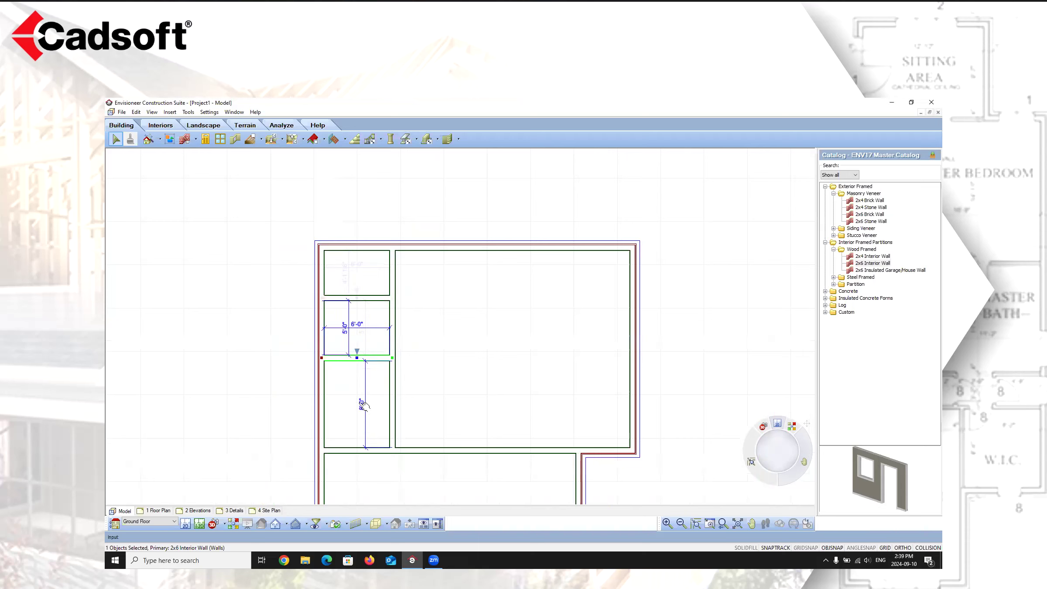
{"action": "left_click", "coordinate": [480, 353]}
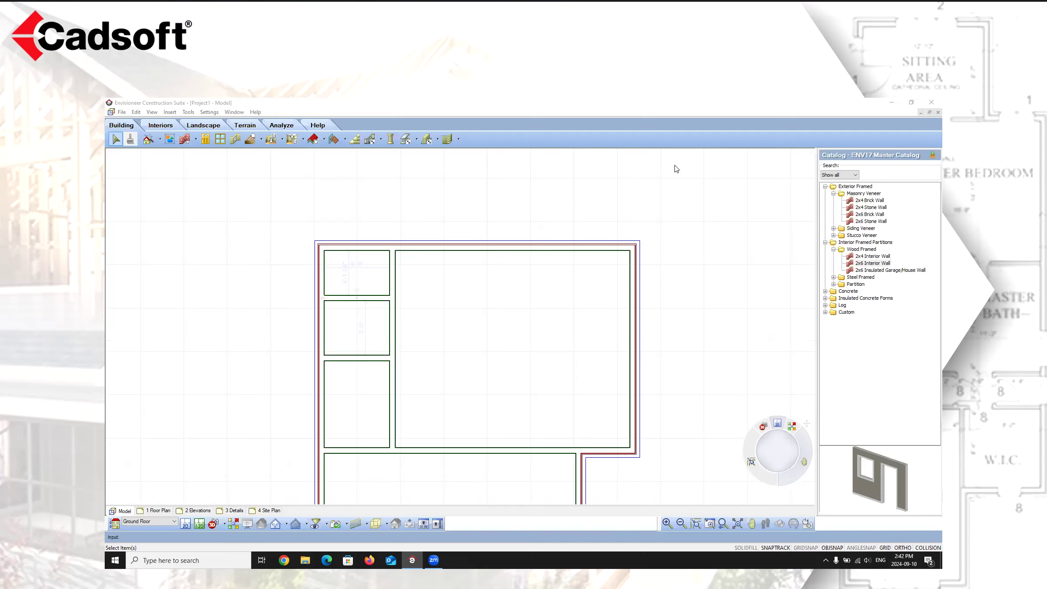
Examine up close which wall faces the dynamic dimensions of the long vertical interior wall measure to.
{"action": "left_click", "coordinate": [392, 419]}
{"action": "scroll", "coordinate": [341, 480], "scroll_direction": "up", "scroll_amount": 3}
{"action": "scroll", "coordinate": [461, 369], "scroll_direction": "up", "scroll_amount": 5}
{"action": "scroll", "coordinate": [504, 277], "scroll_direction": "down", "scroll_amount": 2}
{"action": "scroll", "coordinate": [505, 279], "scroll_direction": "down", "scroll_amount": 1}
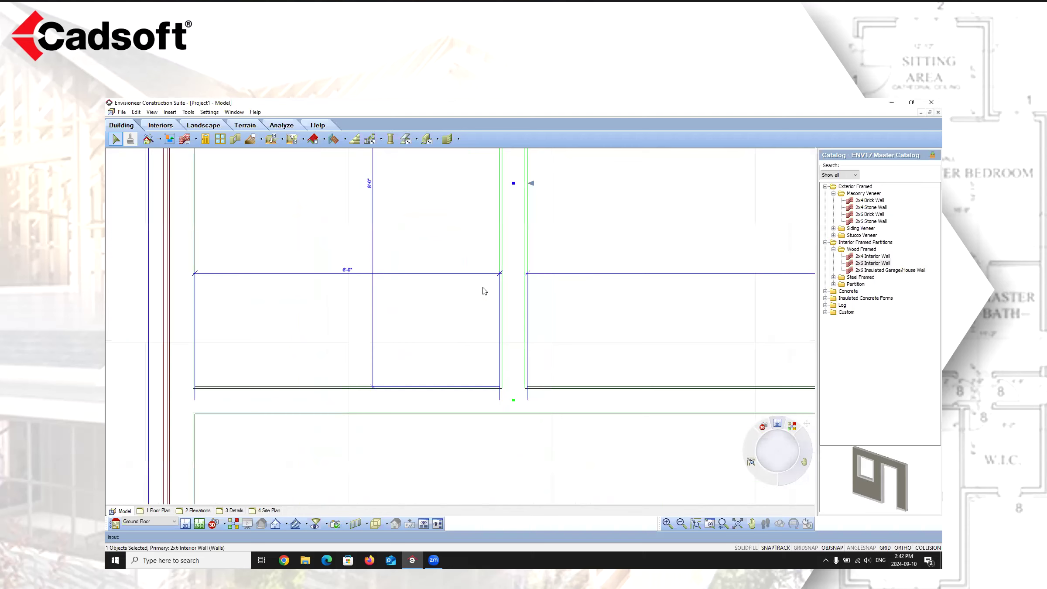
{"action": "scroll", "coordinate": [487, 295], "scroll_direction": "down", "scroll_amount": 7}
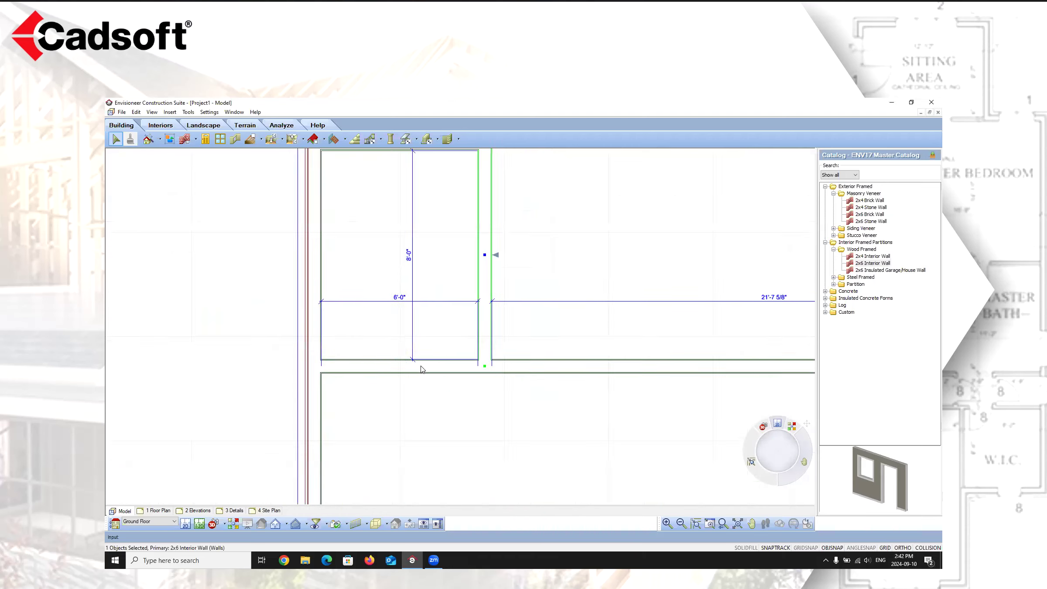
Review the Building Aids options in the document settings and close them without changes.
{"action": "left_click", "coordinate": [210, 112]}
{"action": "left_click", "coordinate": [221, 140]}
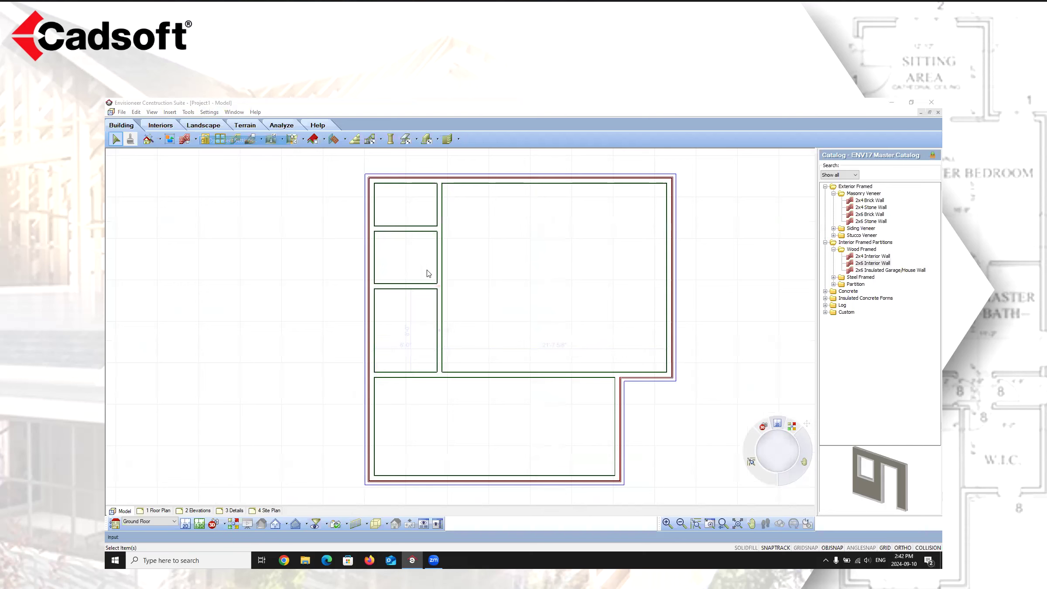
{"action": "left_click", "coordinate": [390, 234]}
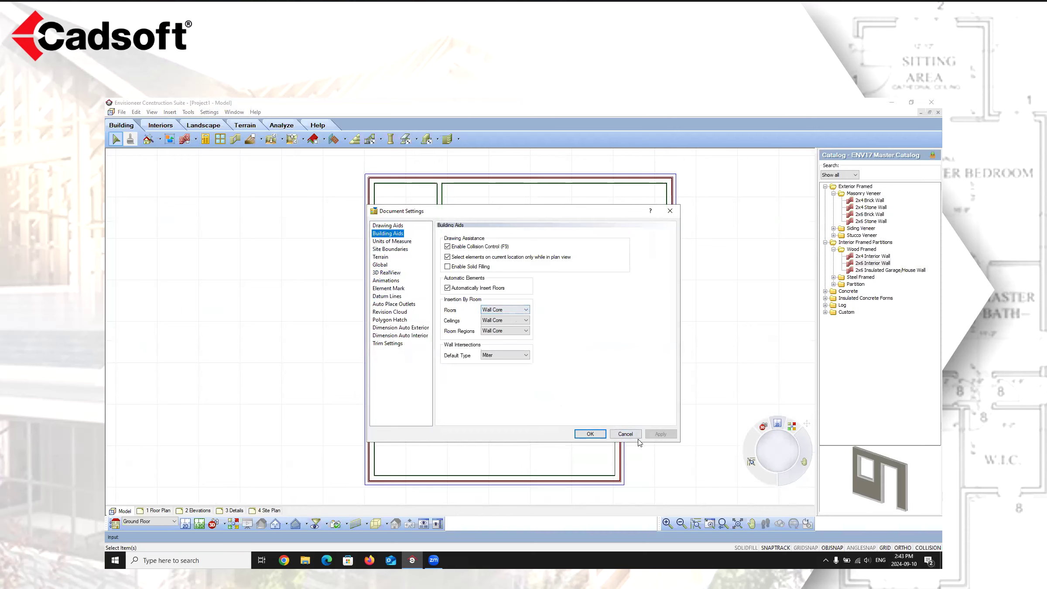
{"action": "left_click", "coordinate": [633, 434]}
Review the Building Aids options in the program settings, including the Dynamic Dimensions reference, and close them without changes.
{"action": "left_click", "coordinate": [210, 112]}
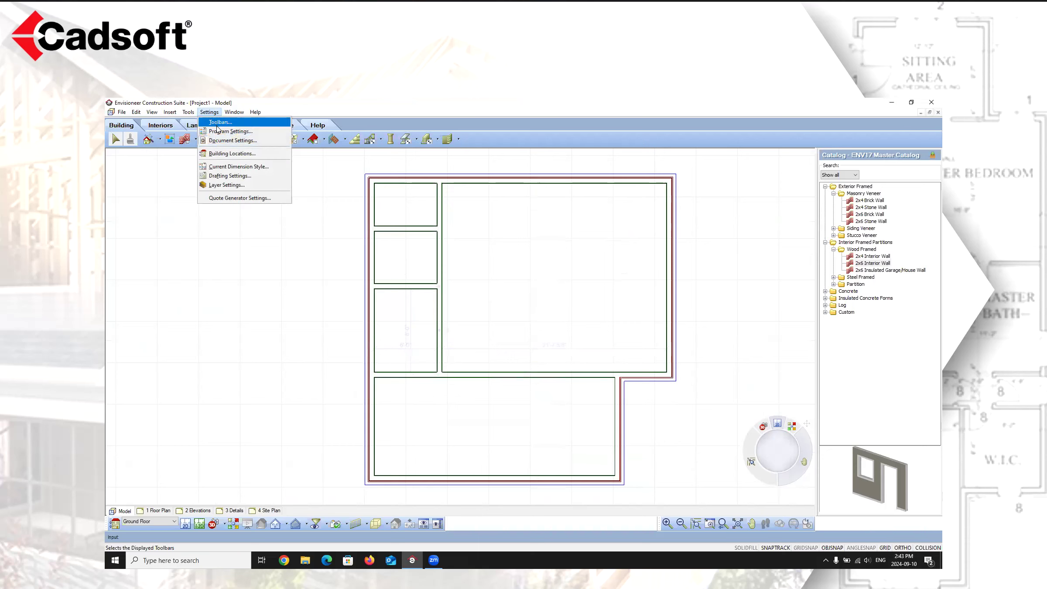
{"action": "left_click", "coordinate": [223, 132]}
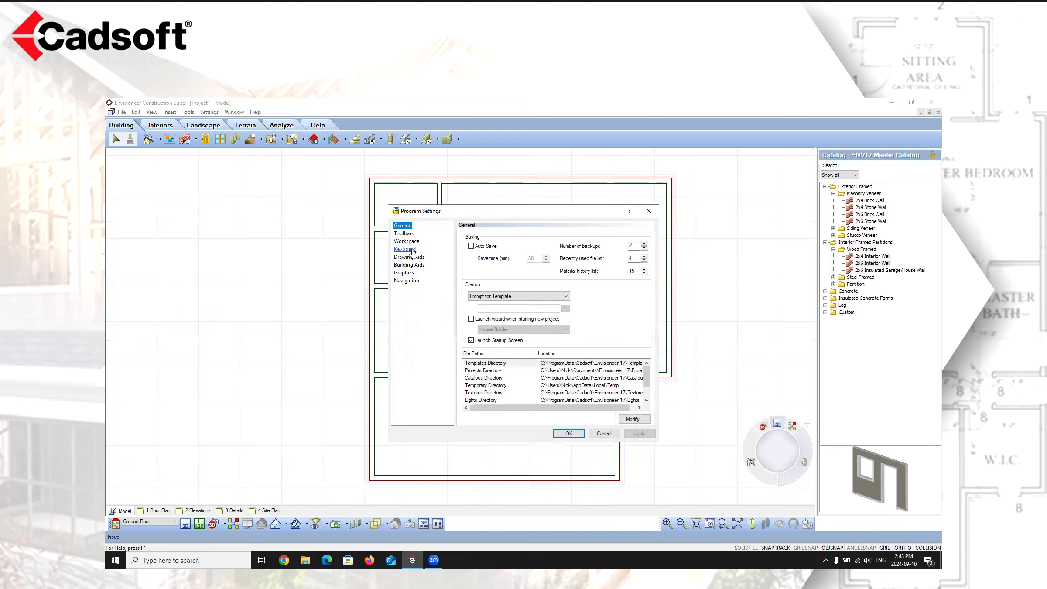
{"action": "left_click", "coordinate": [409, 257]}
{"action": "left_click", "coordinate": [401, 265]}
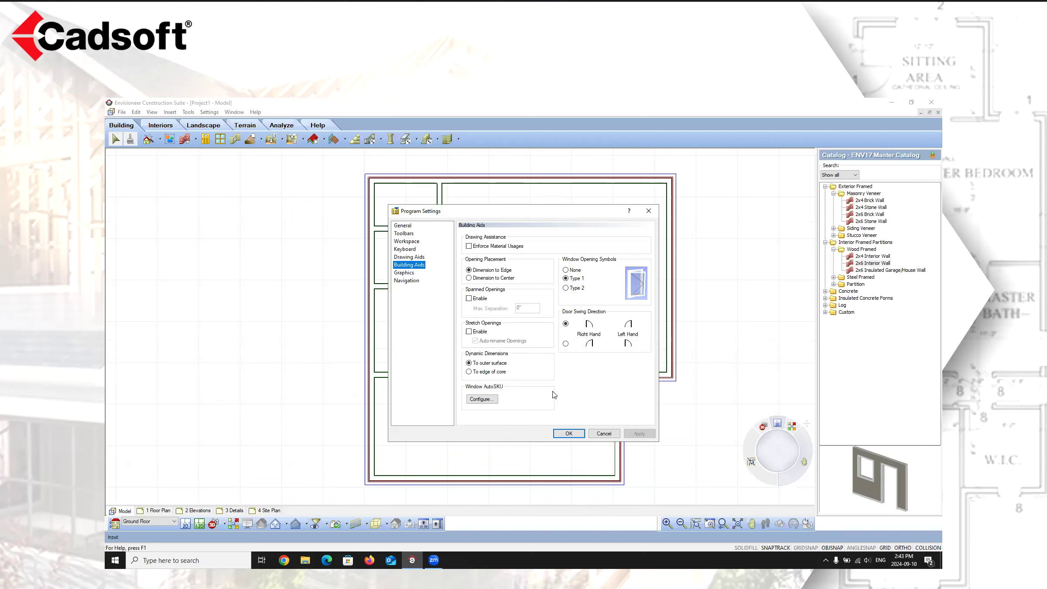
{"action": "left_click", "coordinate": [604, 433]}
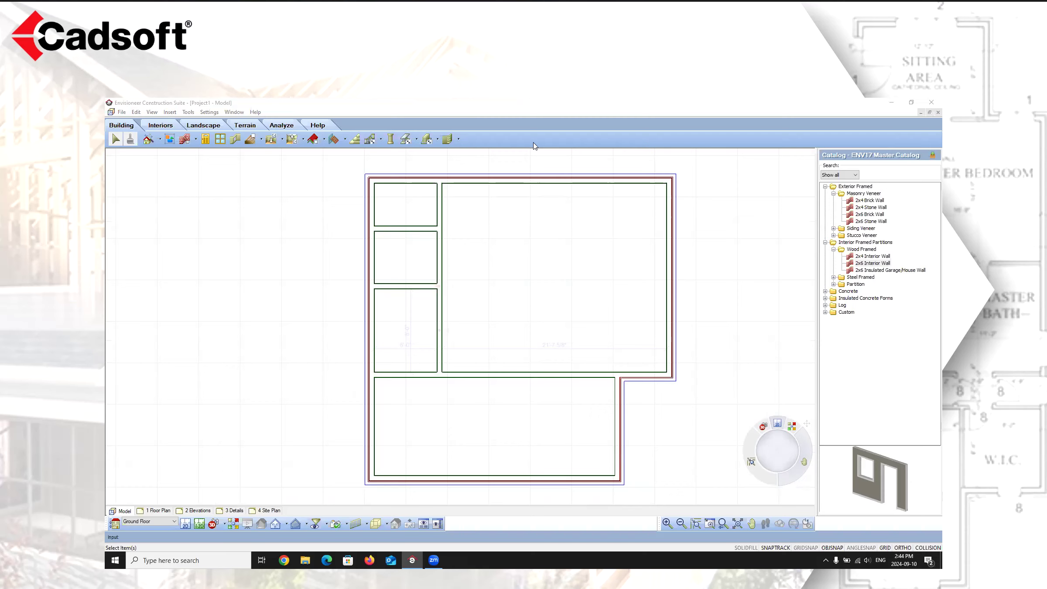
{"action": "left_click", "coordinate": [727, 105]}
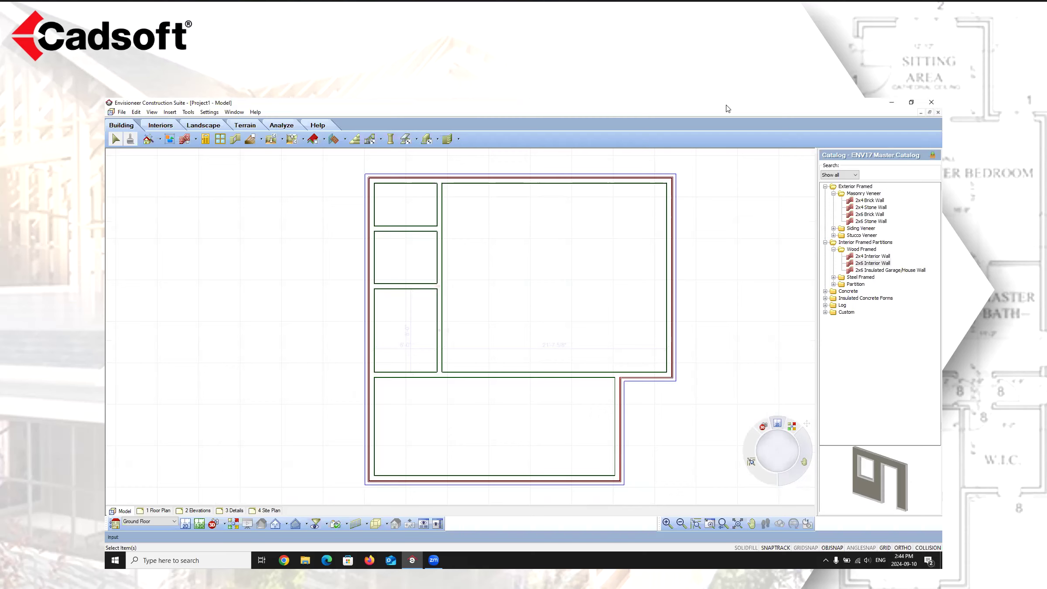